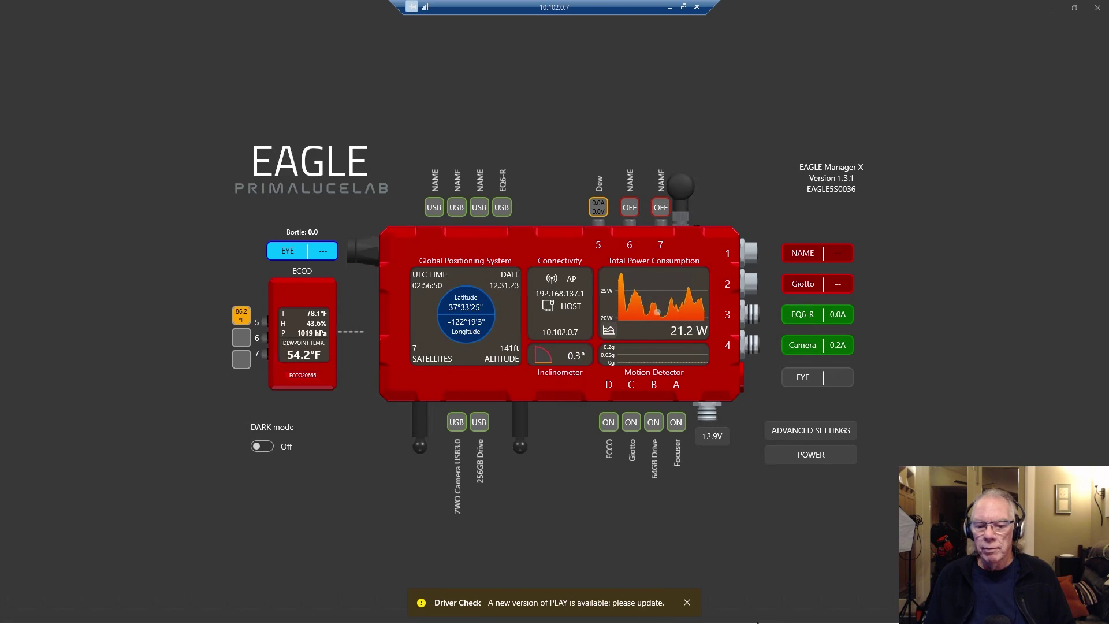
- Minimize EAGLE Manager and bring up the 2023 Astronomical Imaging Projects spreadsheet in Chrome
click(1074, 7)
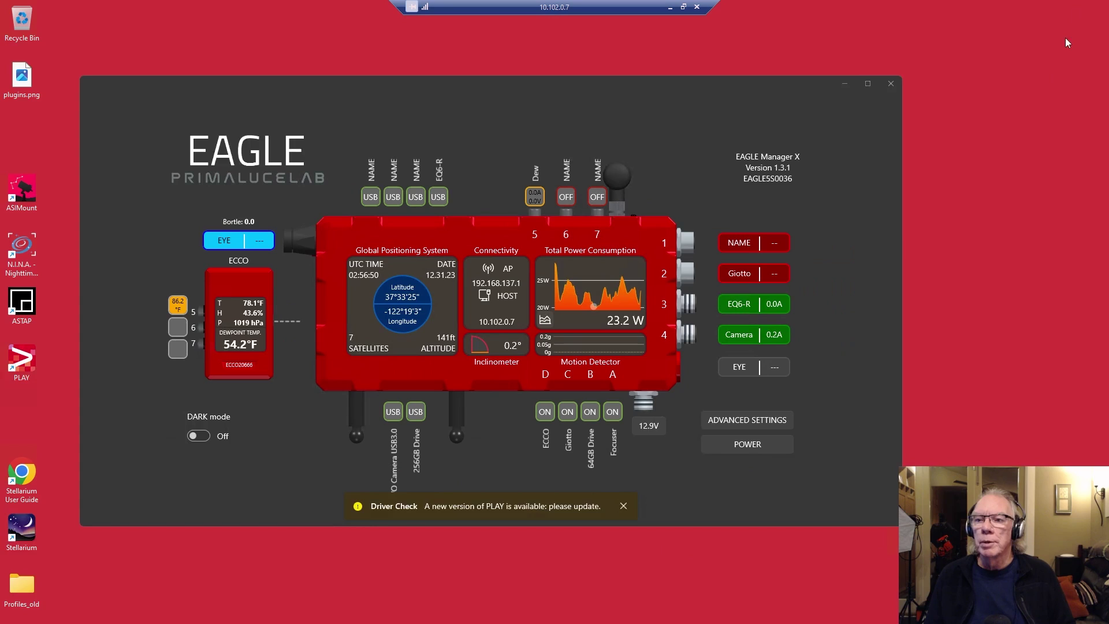
mouse_move(676, 621)
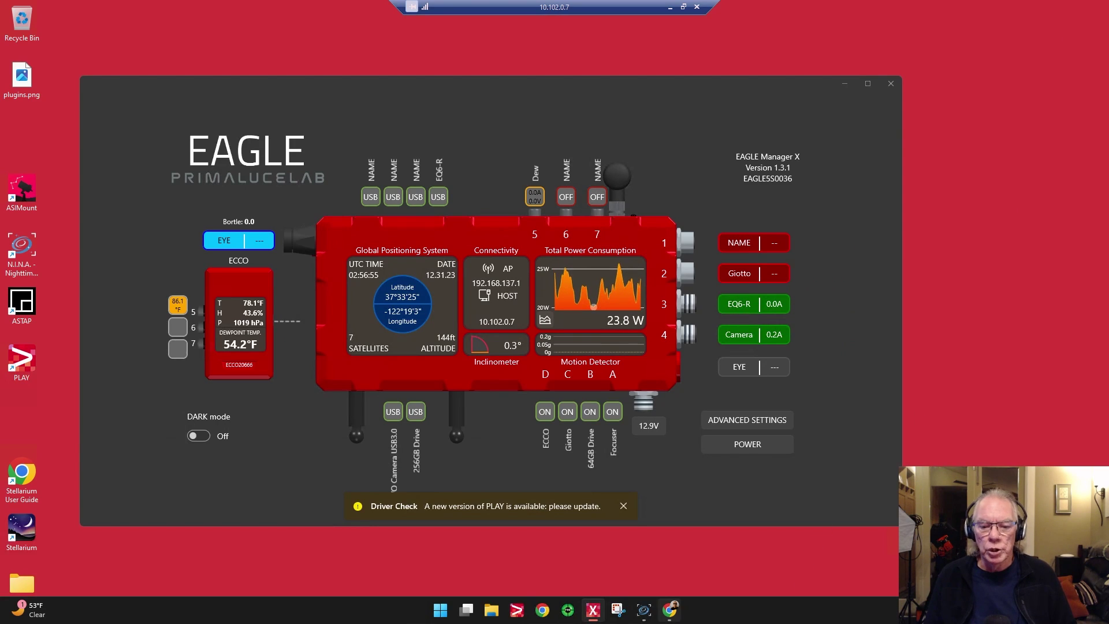
click(669, 610)
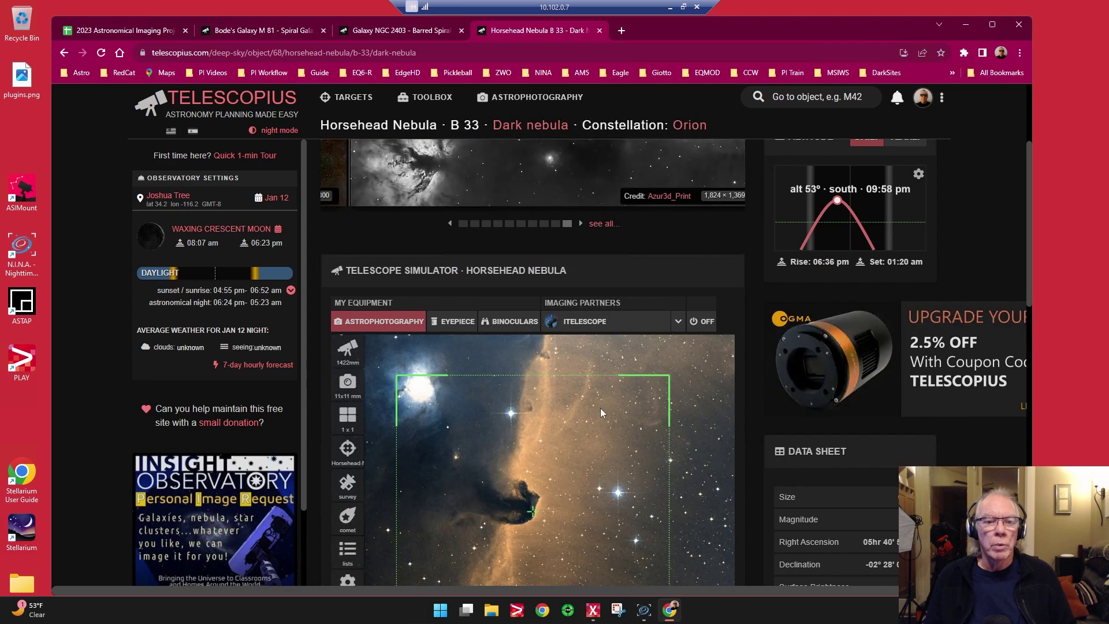
click(125, 31)
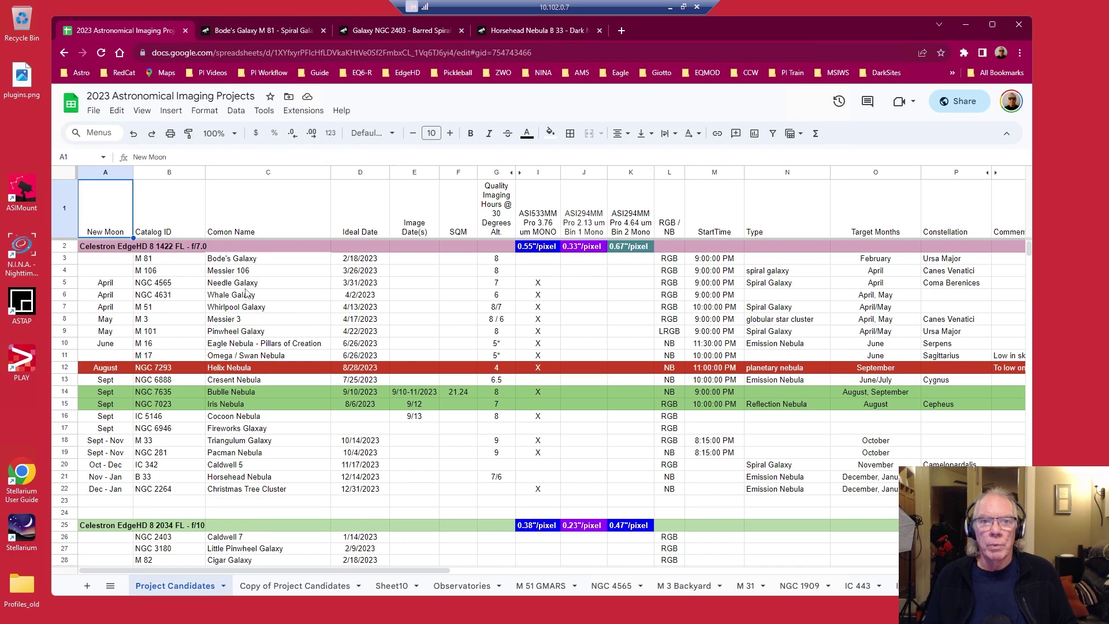
scroll(247, 294, down, 2)
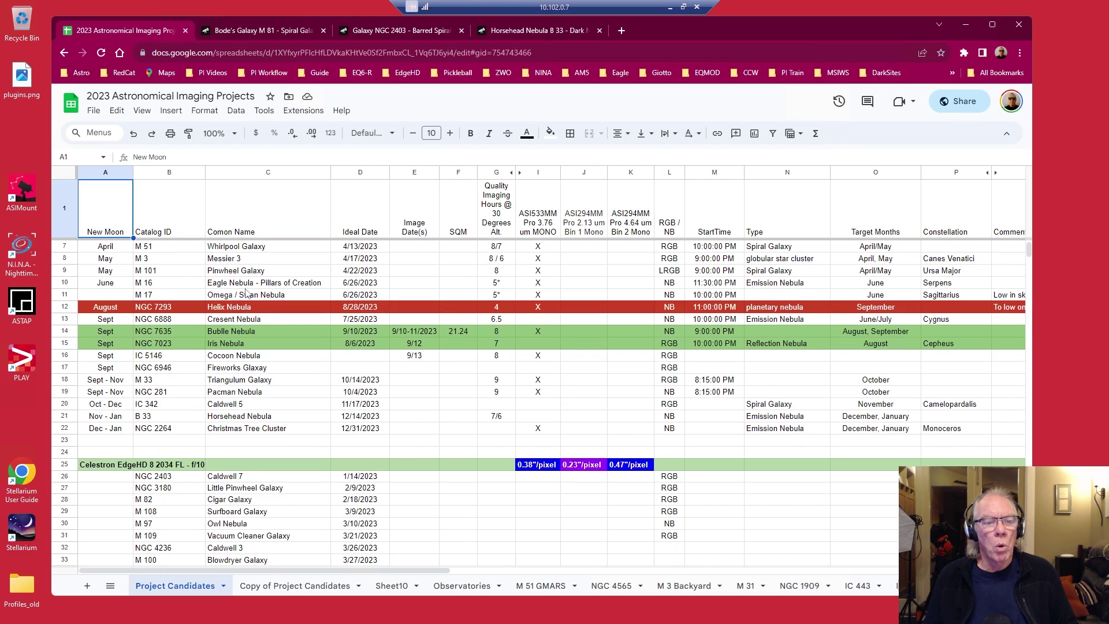
scroll(197, 473, down, 5)
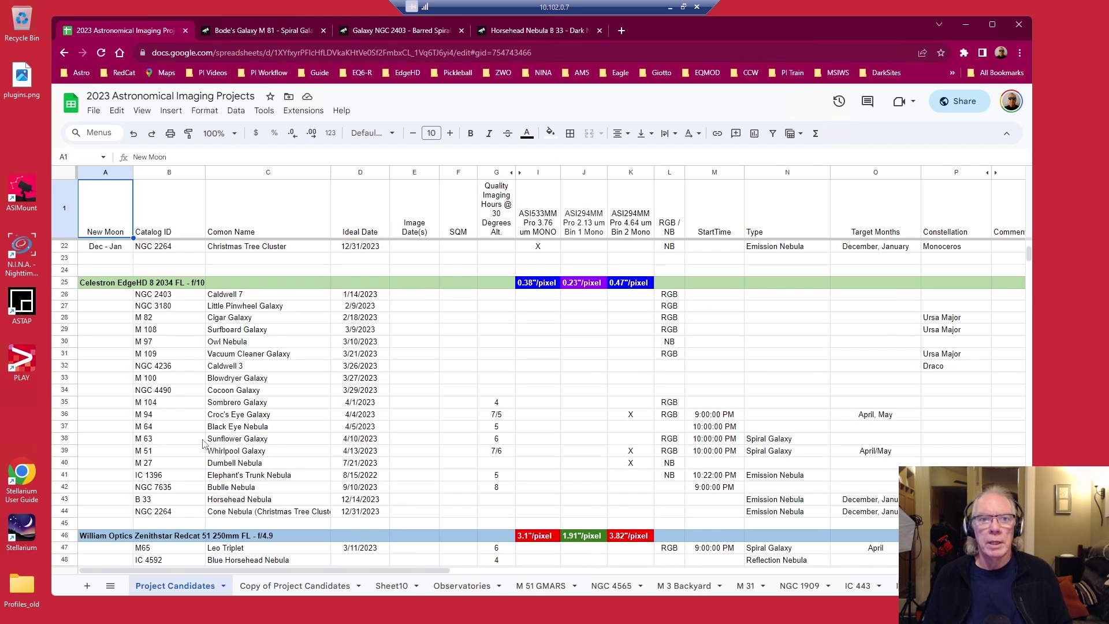
scroll(204, 443, down, 8)
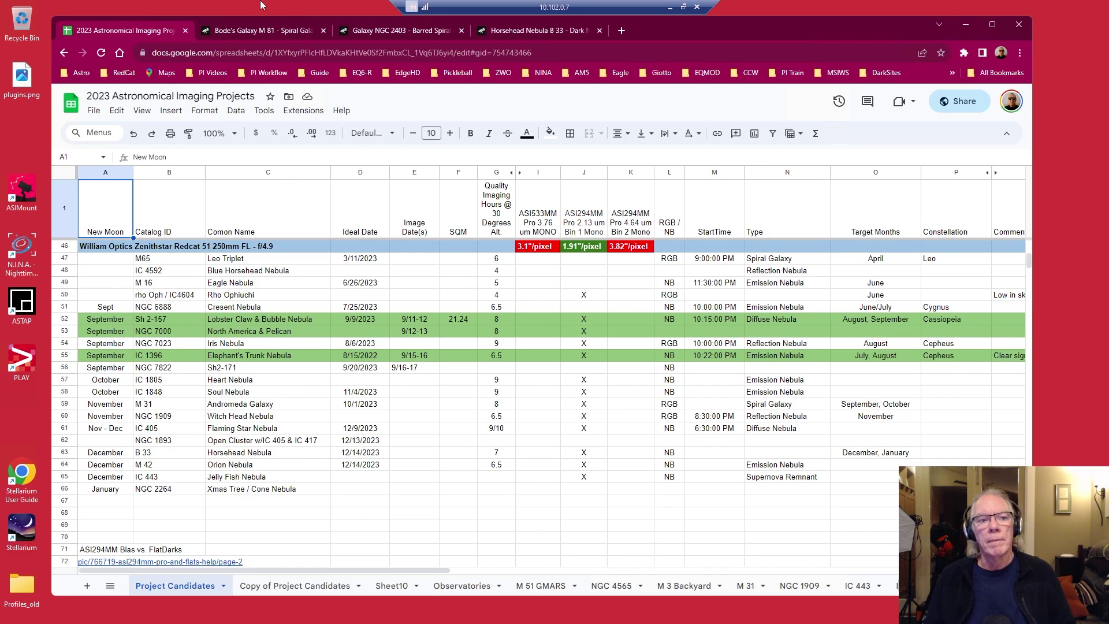
click(265, 33)
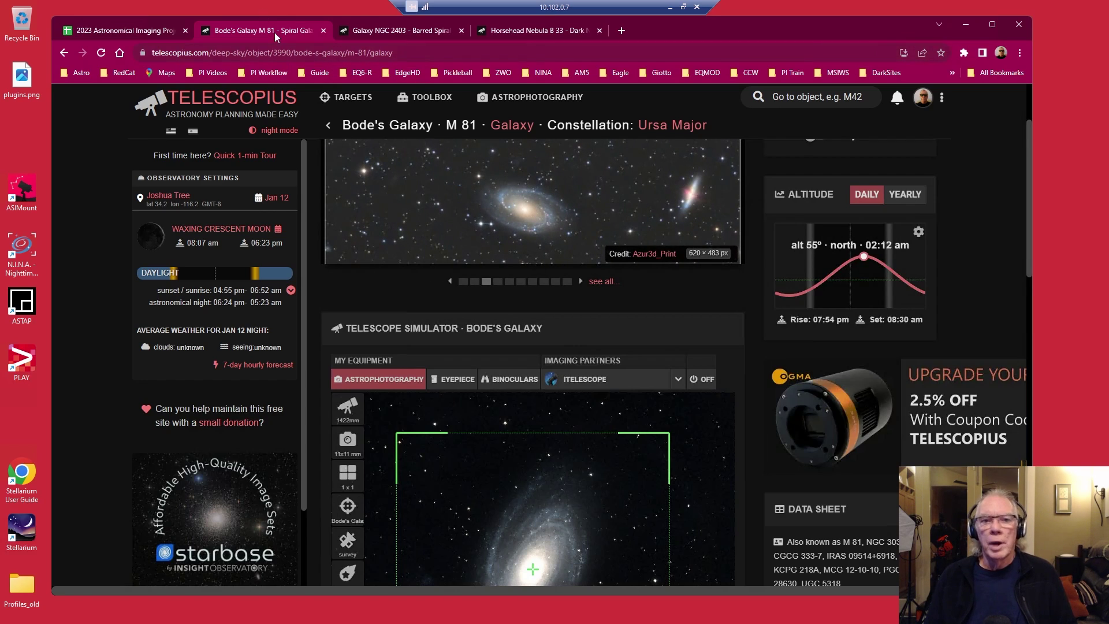
- Compare the NGC 2403, Horsehead Nebula B 33 and M 81 pages, then minimize Chrome to reveal EAGLE Manager X
click(392, 36)
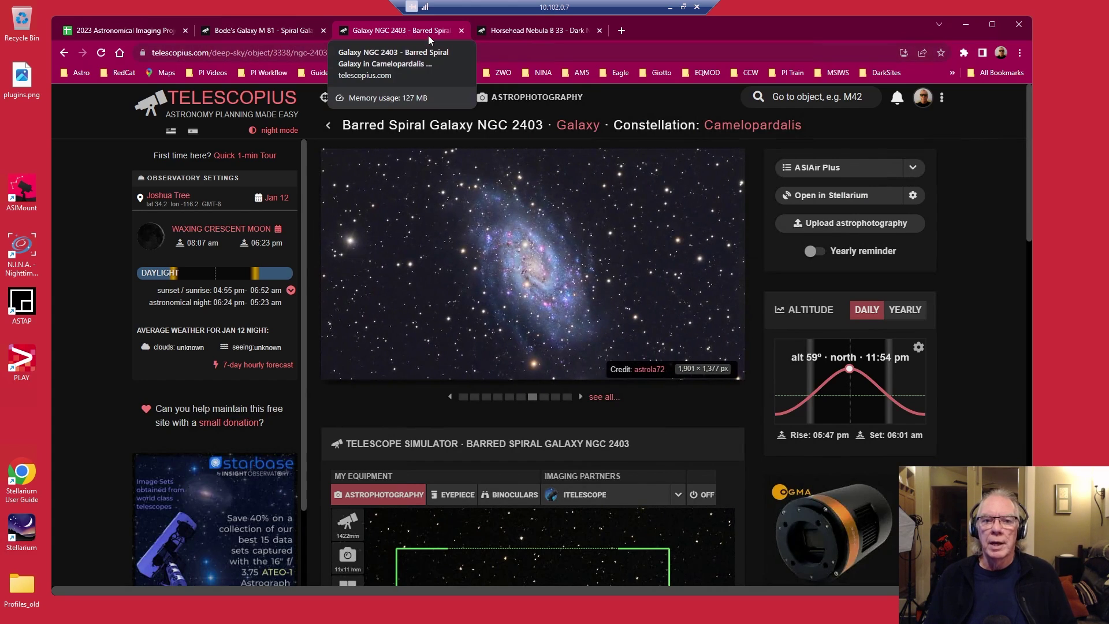
click(553, 36)
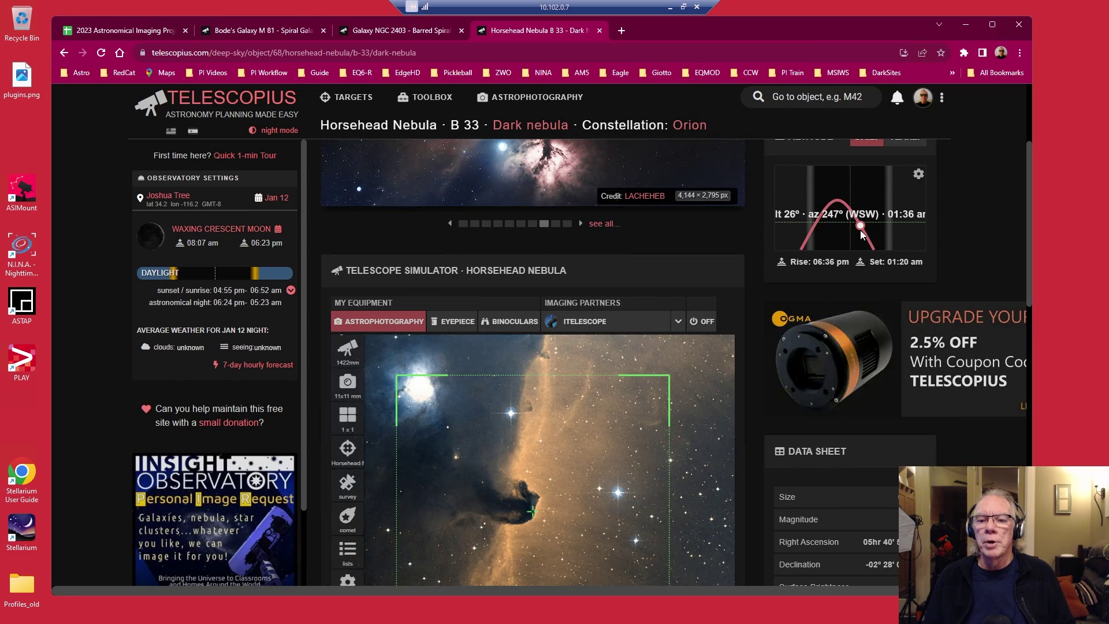
click(257, 33)
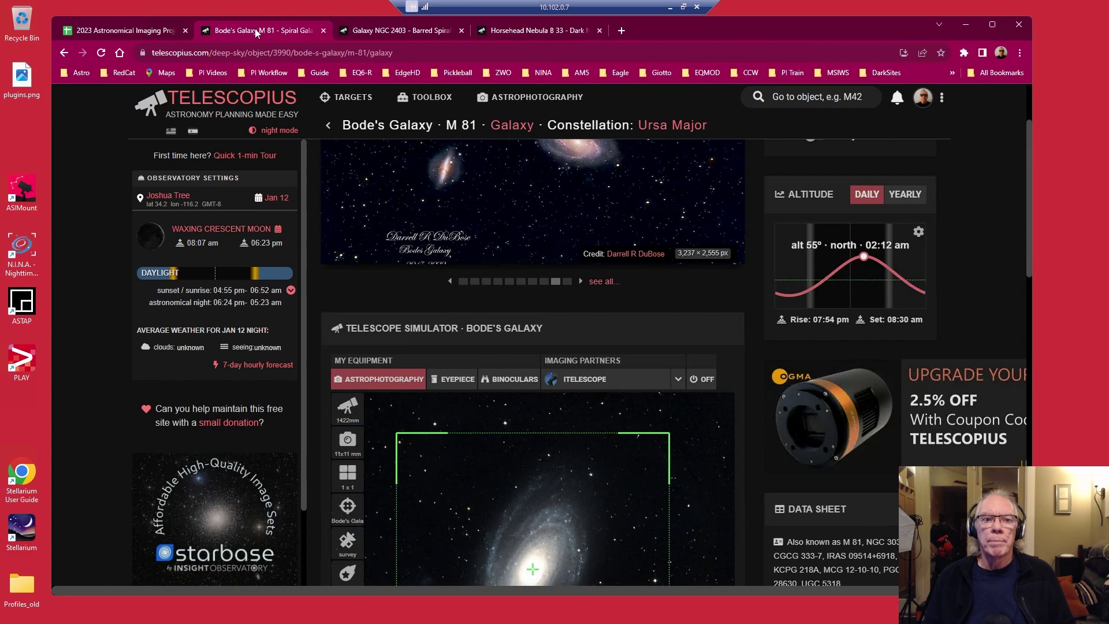
click(416, 30)
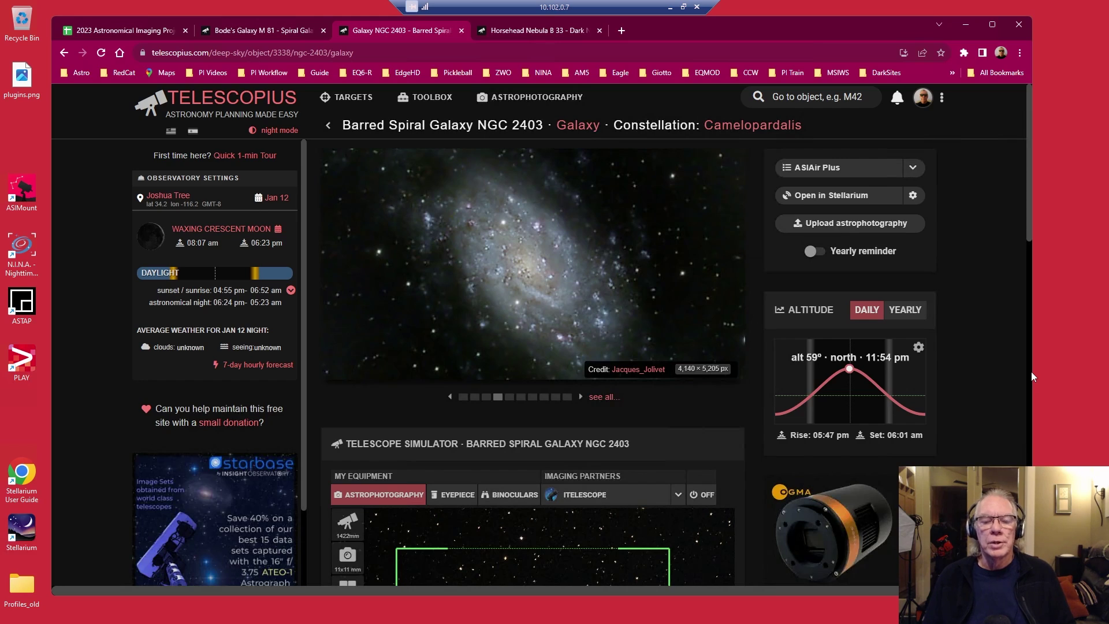
click(968, 26)
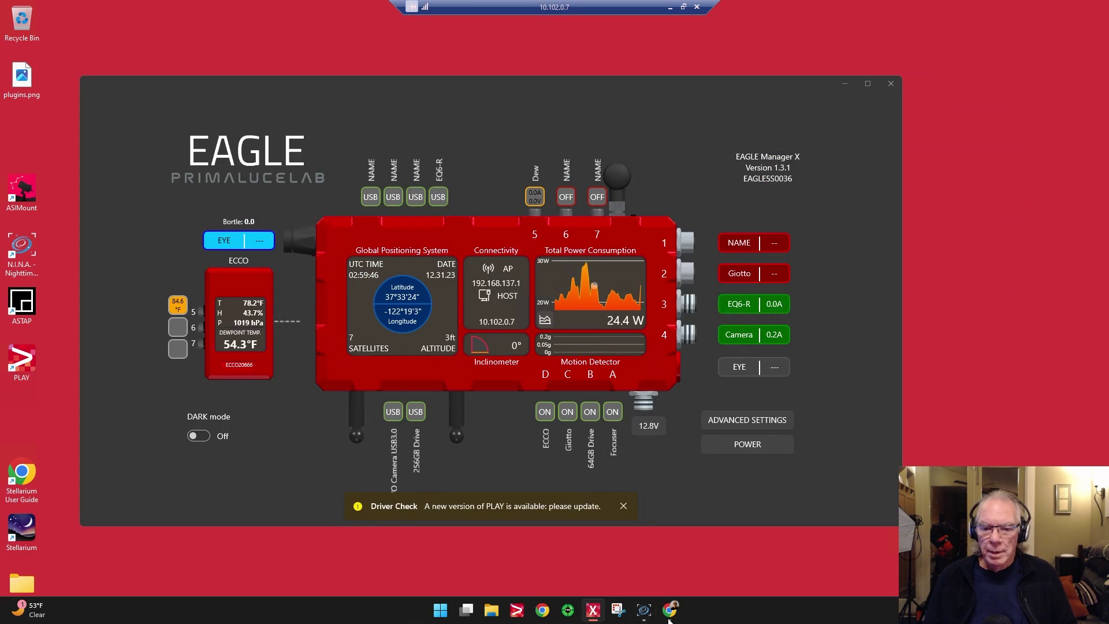
- Bring up N.I.N.A. and go to its Sky Atlas
mouse_move(638, 612)
click(643, 584)
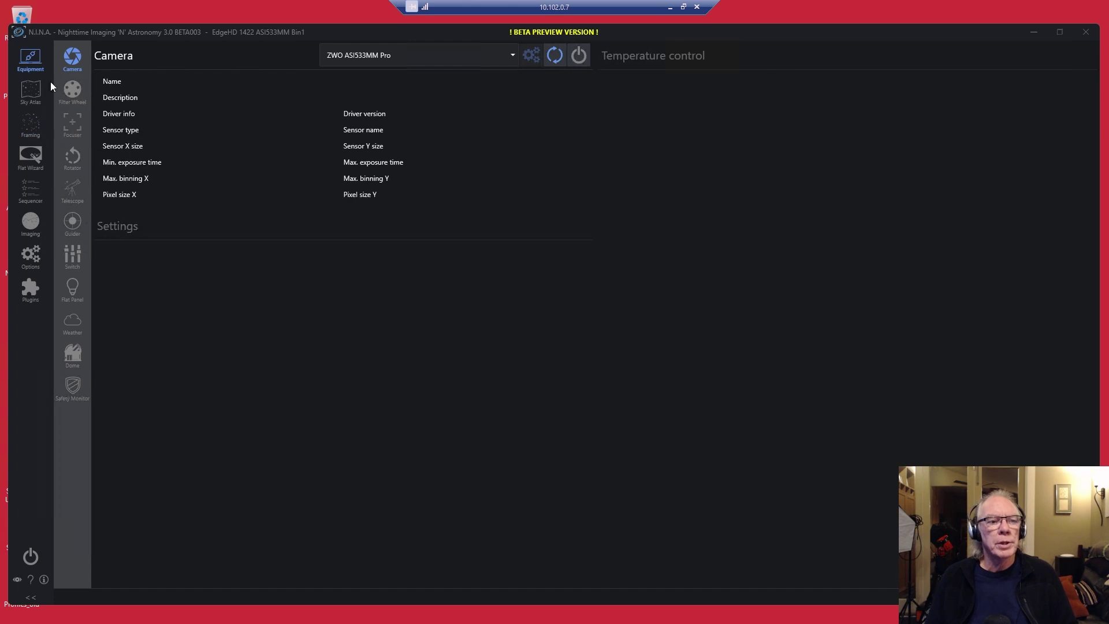
click(31, 88)
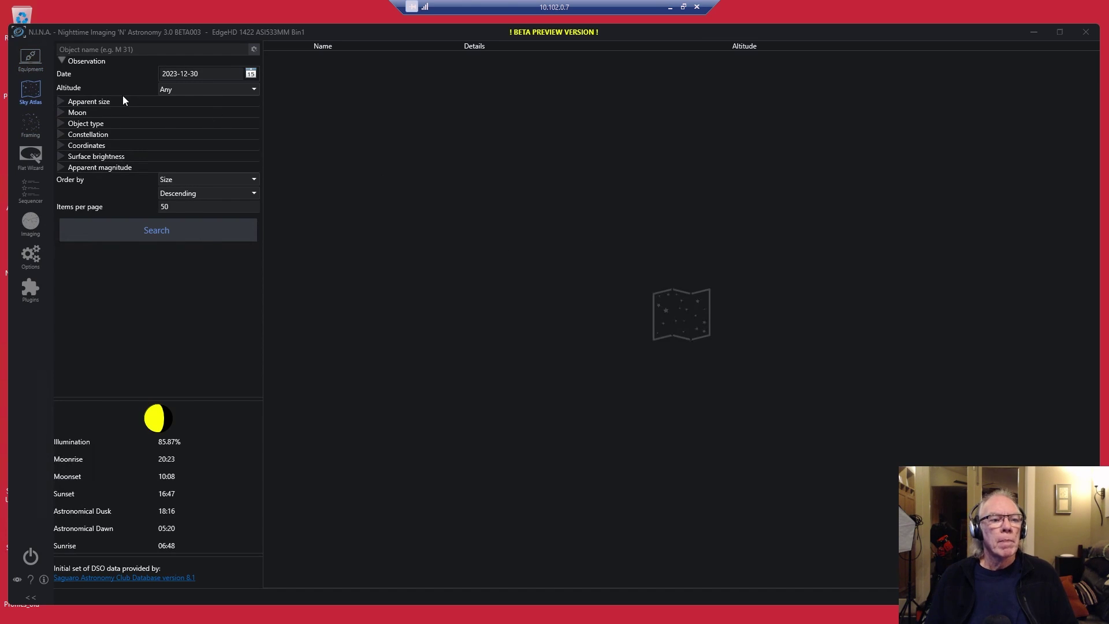
- Set the observation date to 2024-01-12 and search the atlas for M81
click(251, 73)
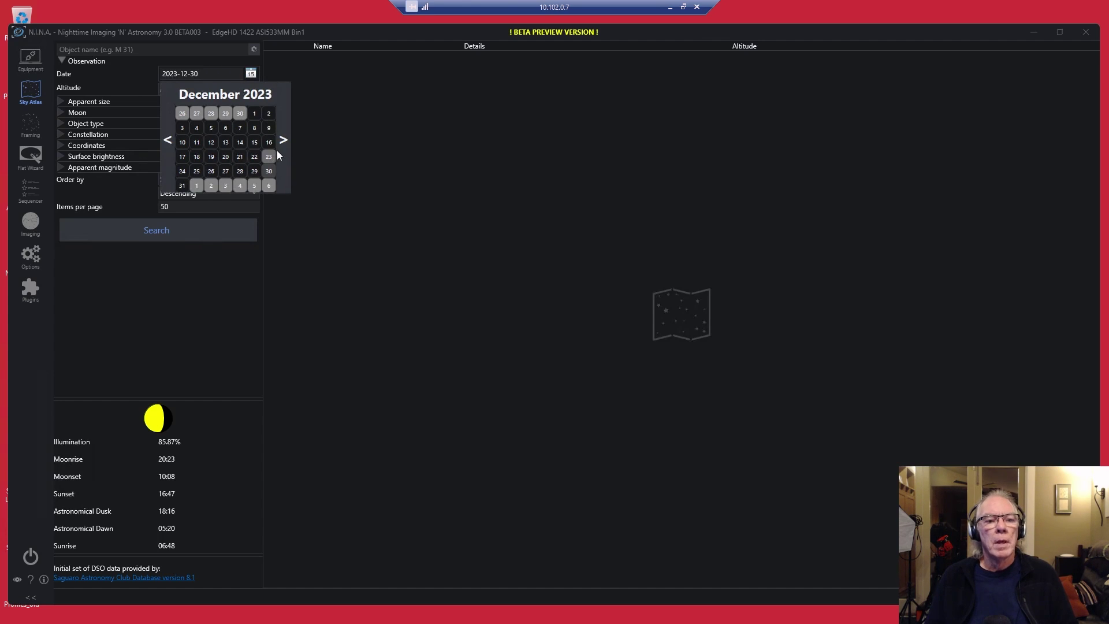
click(283, 139)
click(254, 128)
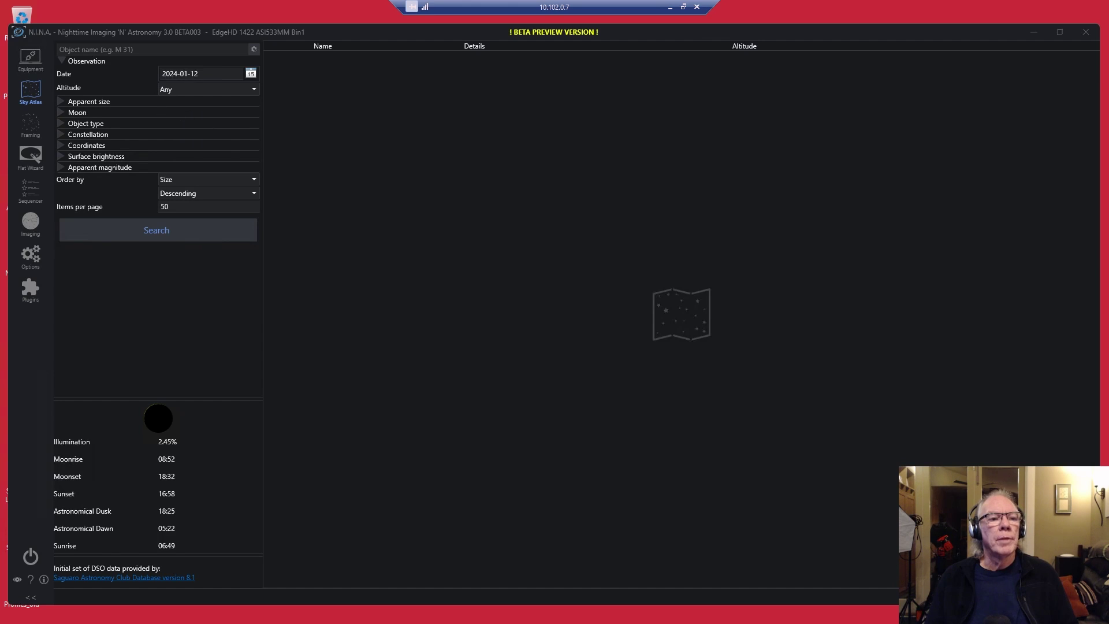
text(M)
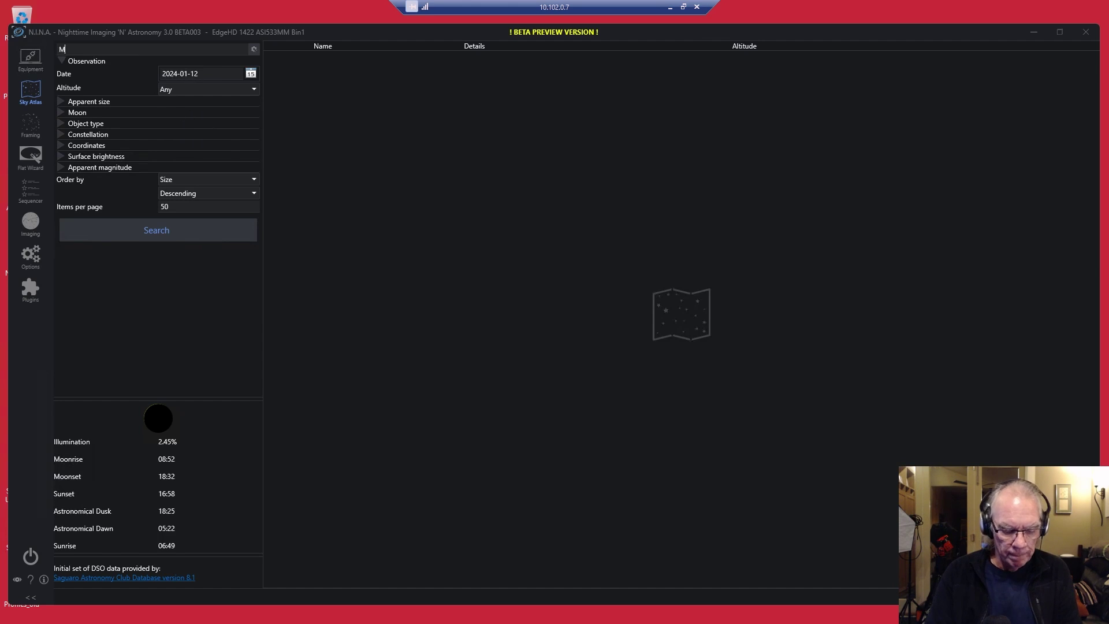
text(8)
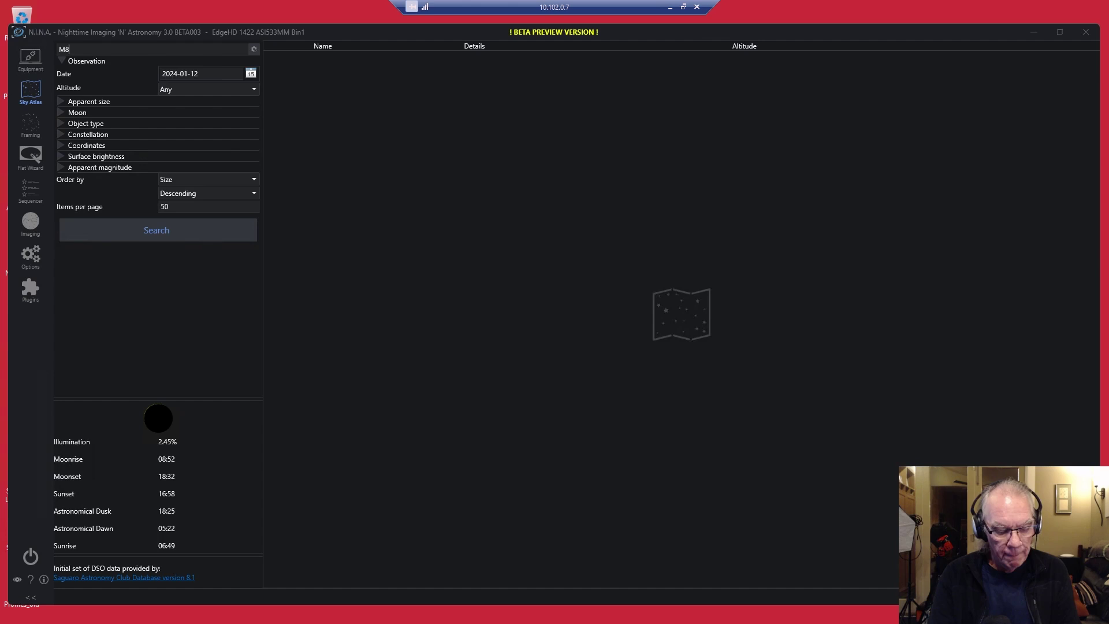
text(1)
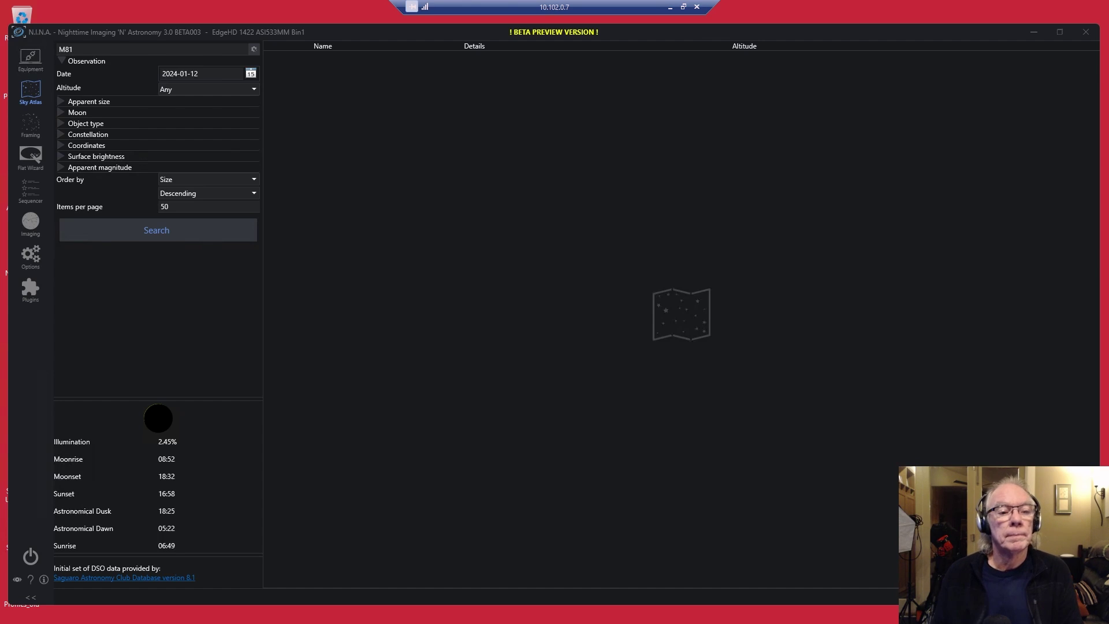
click(144, 229)
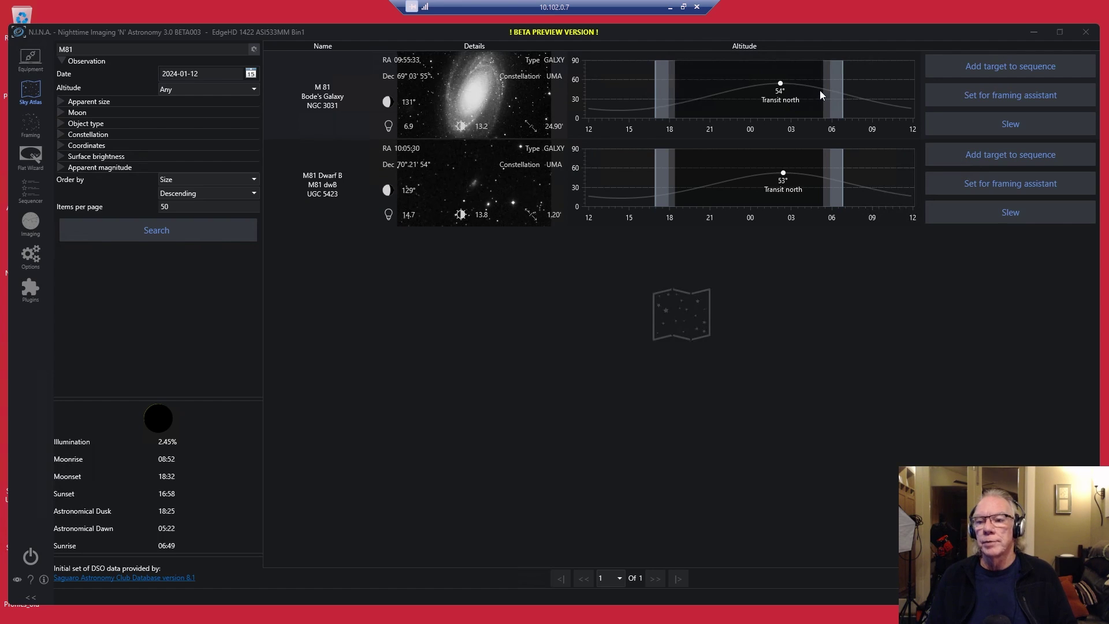
- Send M 81 to framing and add it to the target list with the 1 Target Night RGB Loop 2x120 template, replacing the old entry
click(1013, 96)
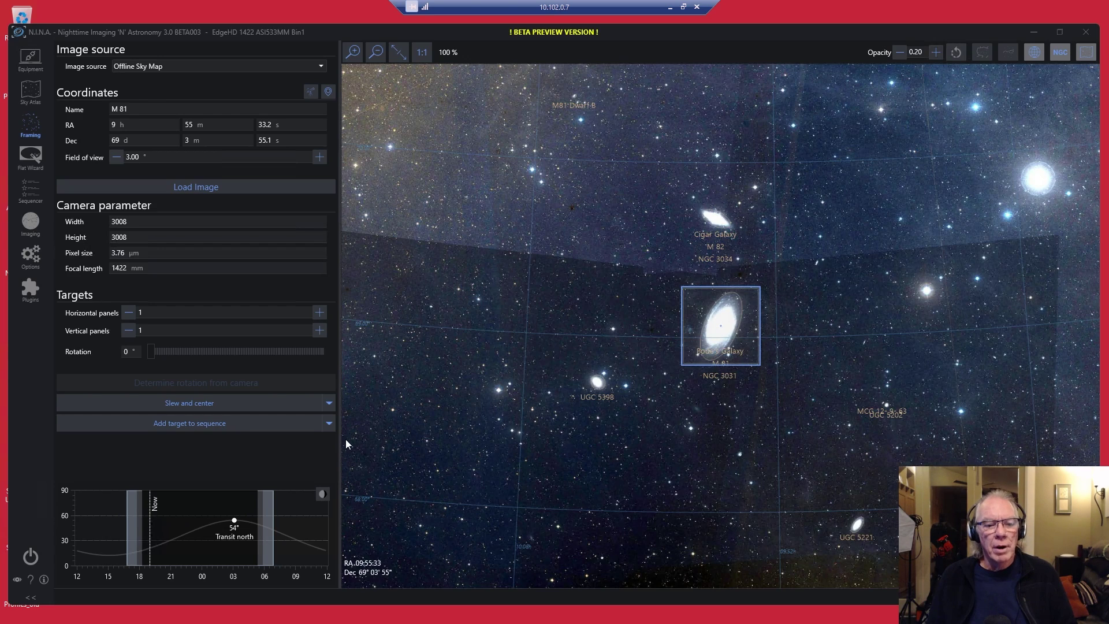
click(330, 425)
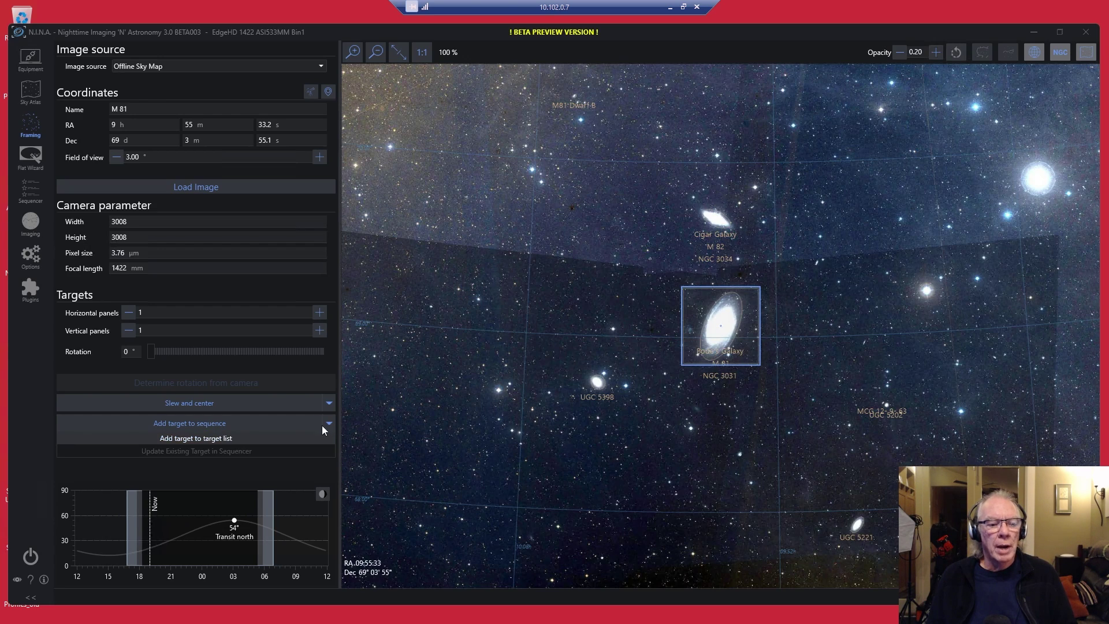
click(208, 439)
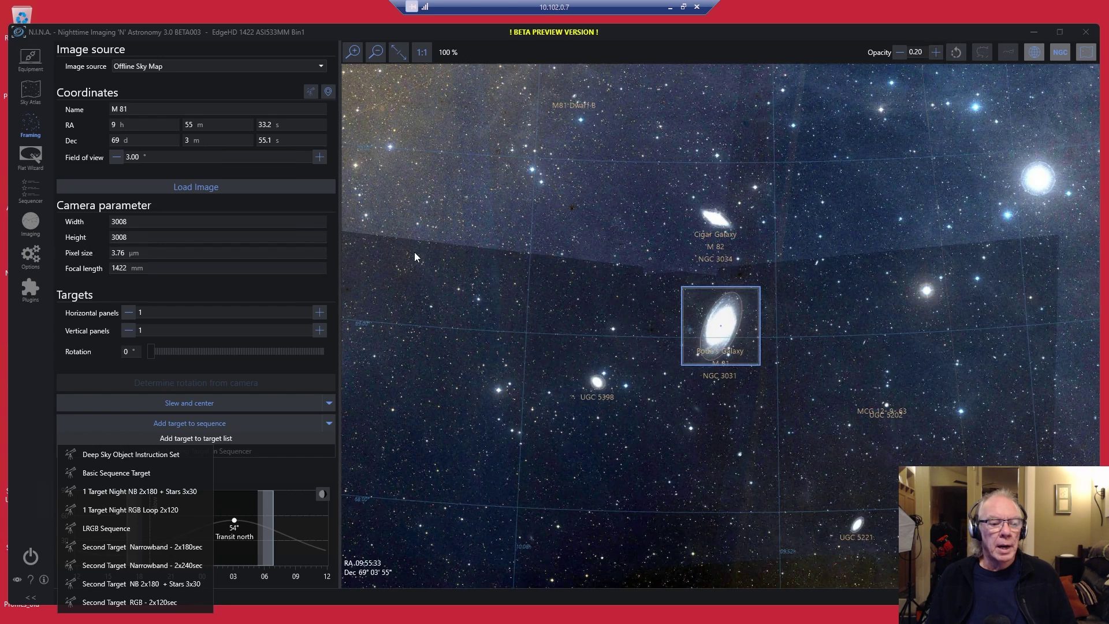
click(157, 511)
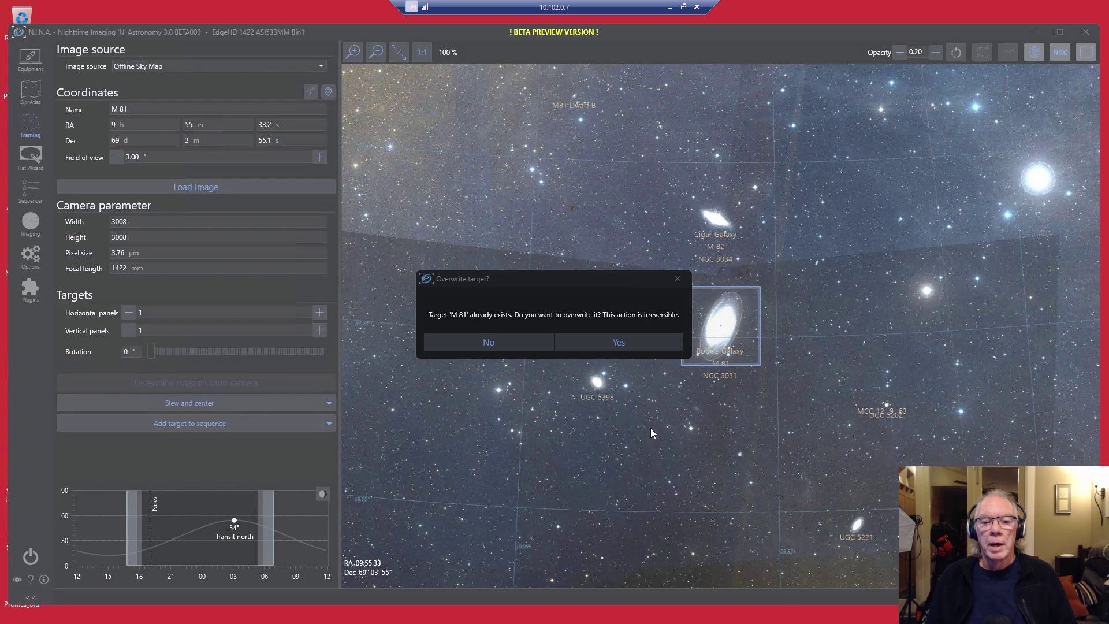
click(619, 344)
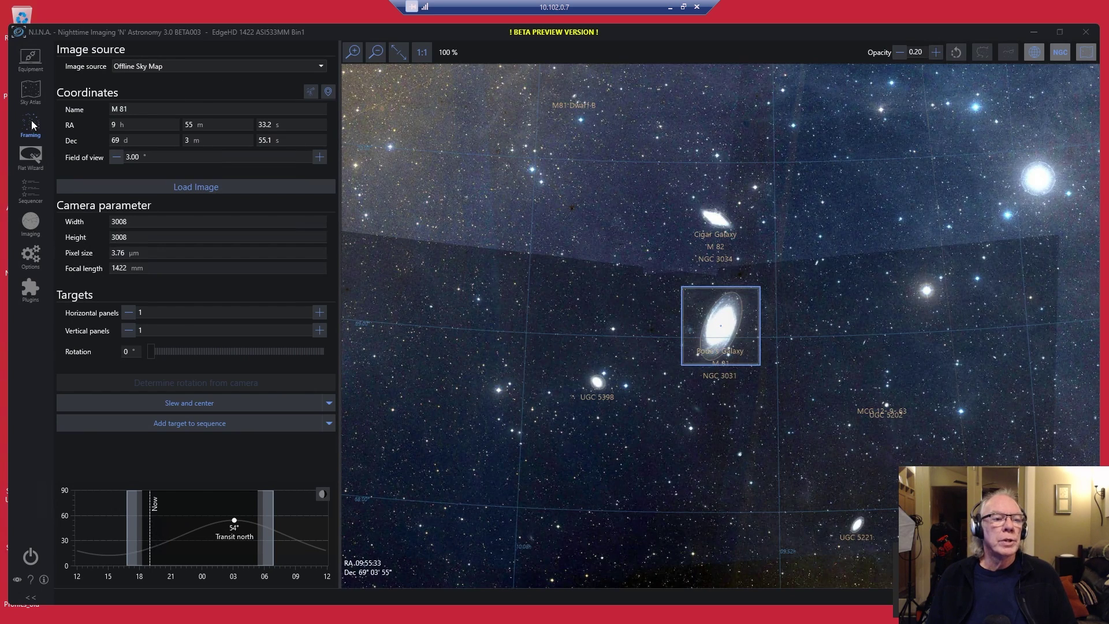
- In the Sequencer, add the 1 Target Night RGB Loop 2x120 template to the target area
click(31, 191)
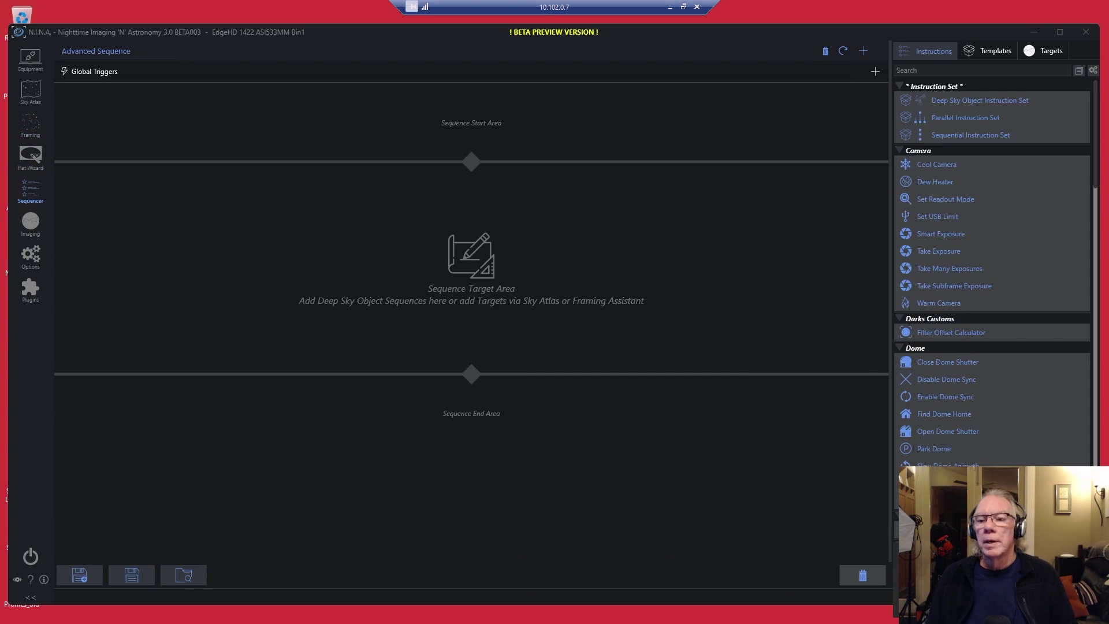
click(1063, 52)
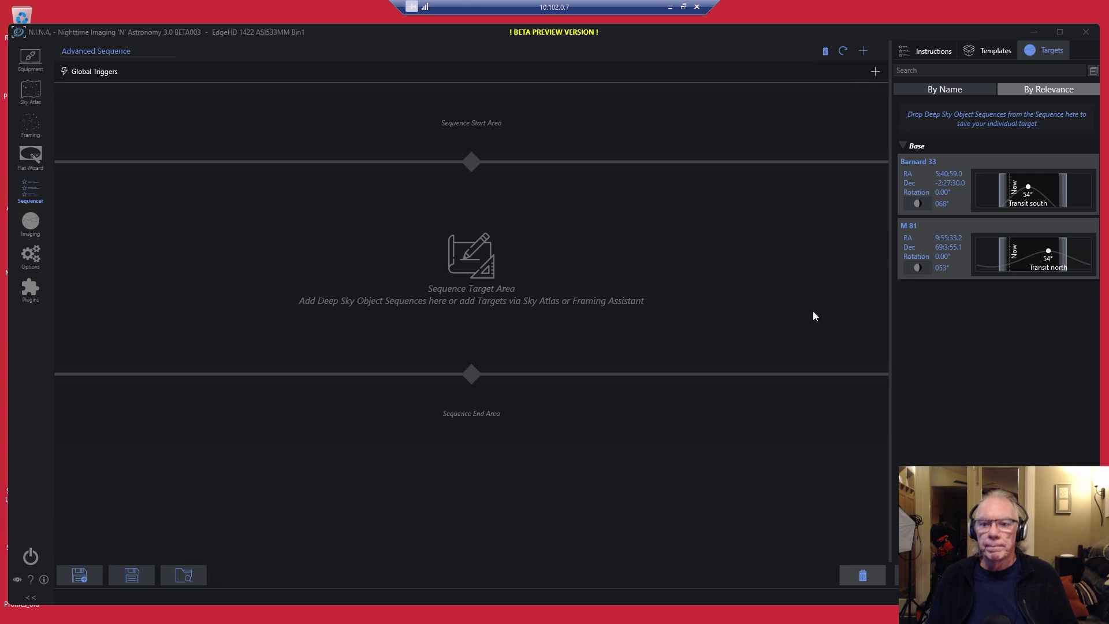
click(990, 51)
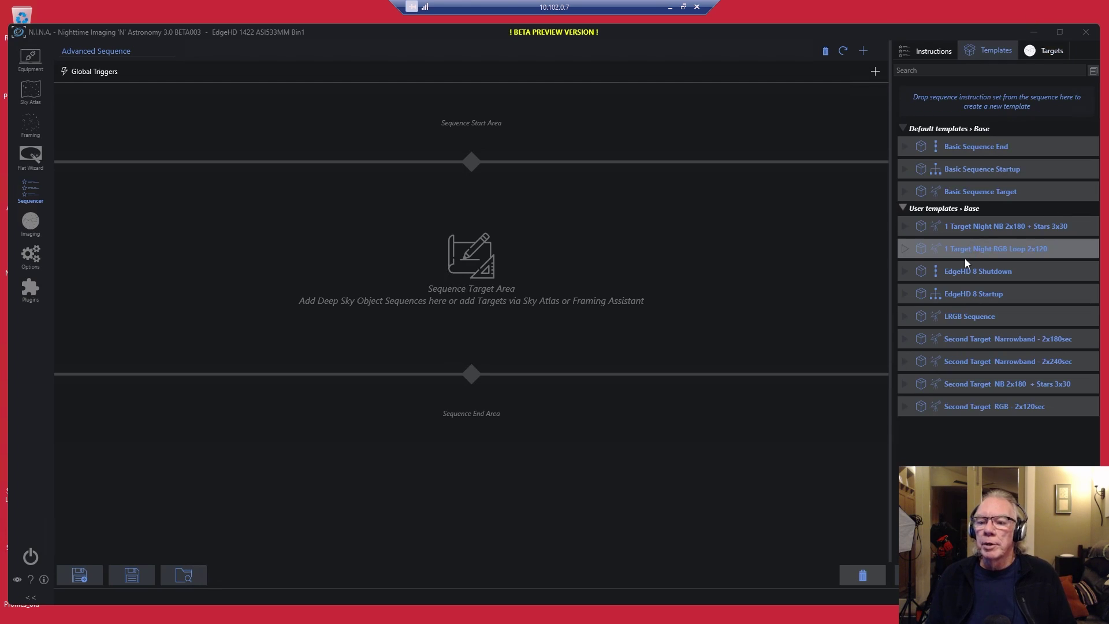
mouse_move(980, 247)
mouse_down()
mouse_move(387, 195)
mouse_move(146, 209)
mouse_move(314, 251)
mouse_up()
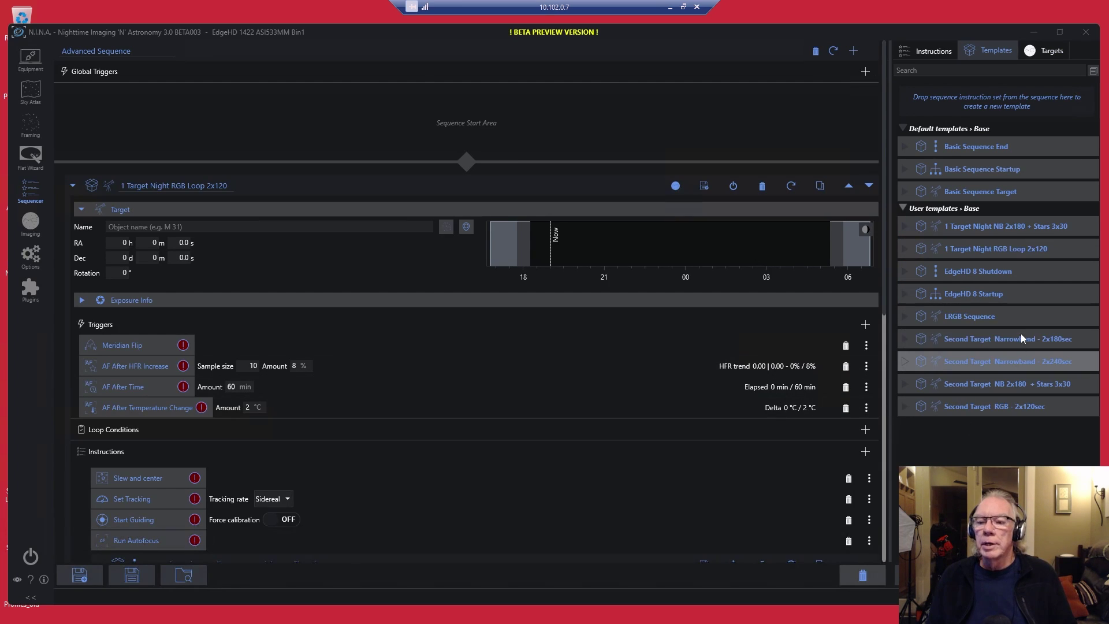
- Place EdgeHD 8 Startup in the Start Area and EdgeHD 8 Shutdown in the End Area
click(984, 296)
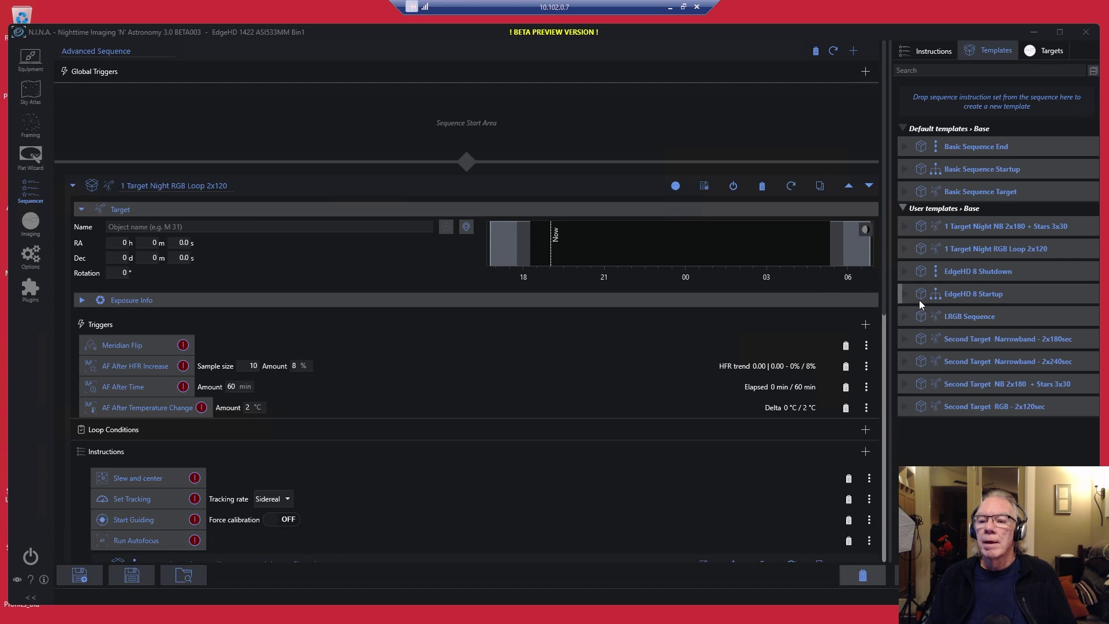
drag(917, 298, 164, 125)
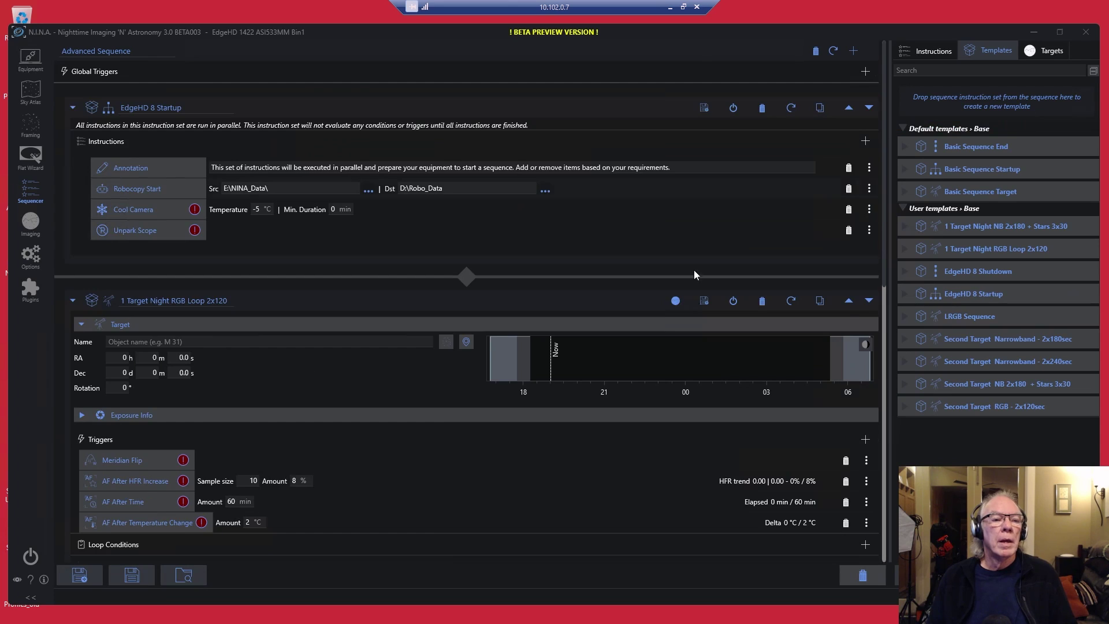
scroll(860, 346, down, 3)
scroll(860, 346, down, 7)
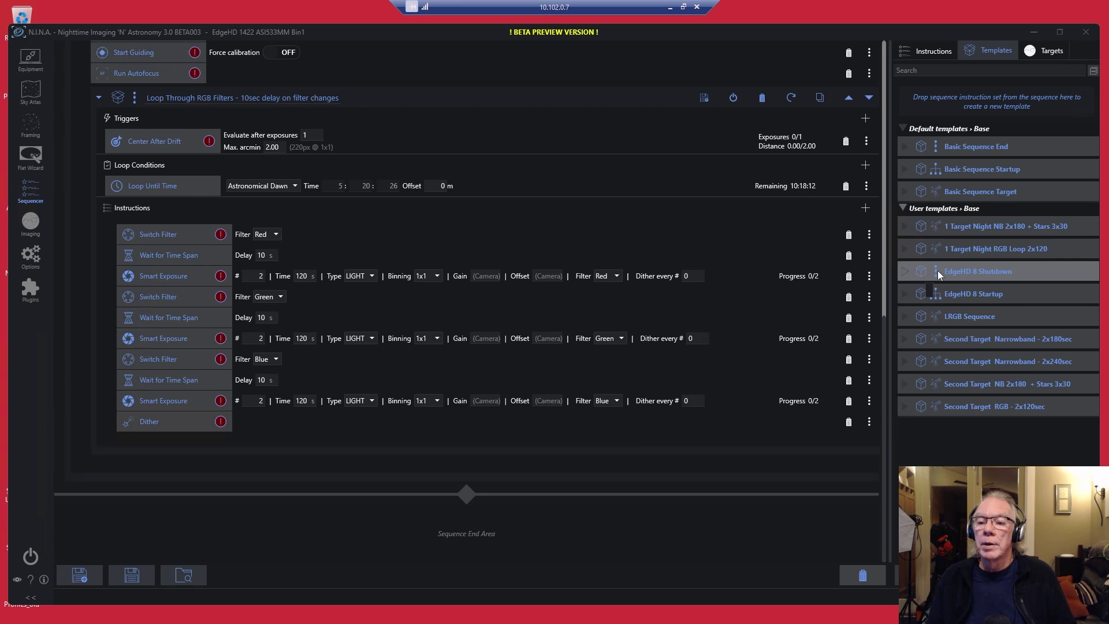
drag(940, 270, 98, 480)
scroll(594, 434, up, 10)
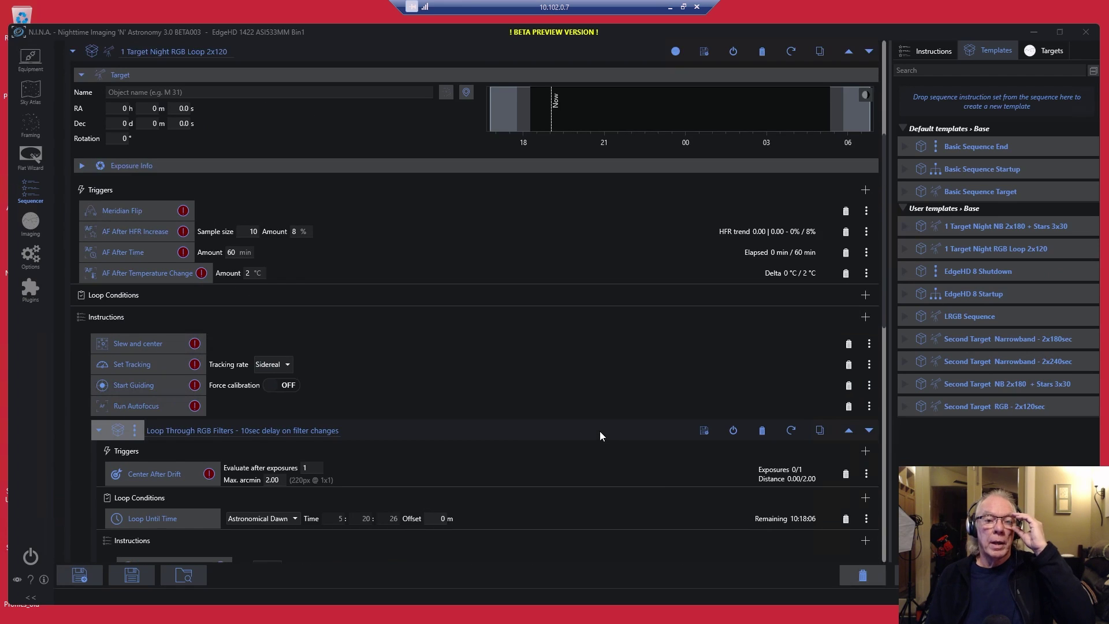
scroll(600, 431, up, 5)
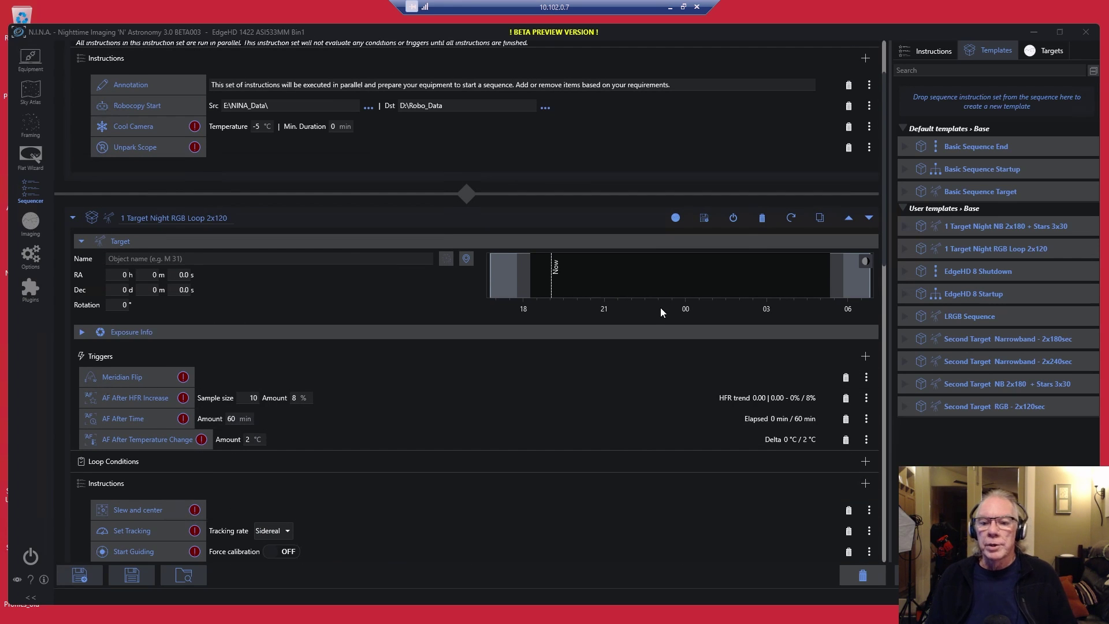
scroll(532, 465, up, 3)
scroll(532, 465, down, 3)
scroll(532, 466, up, 1)
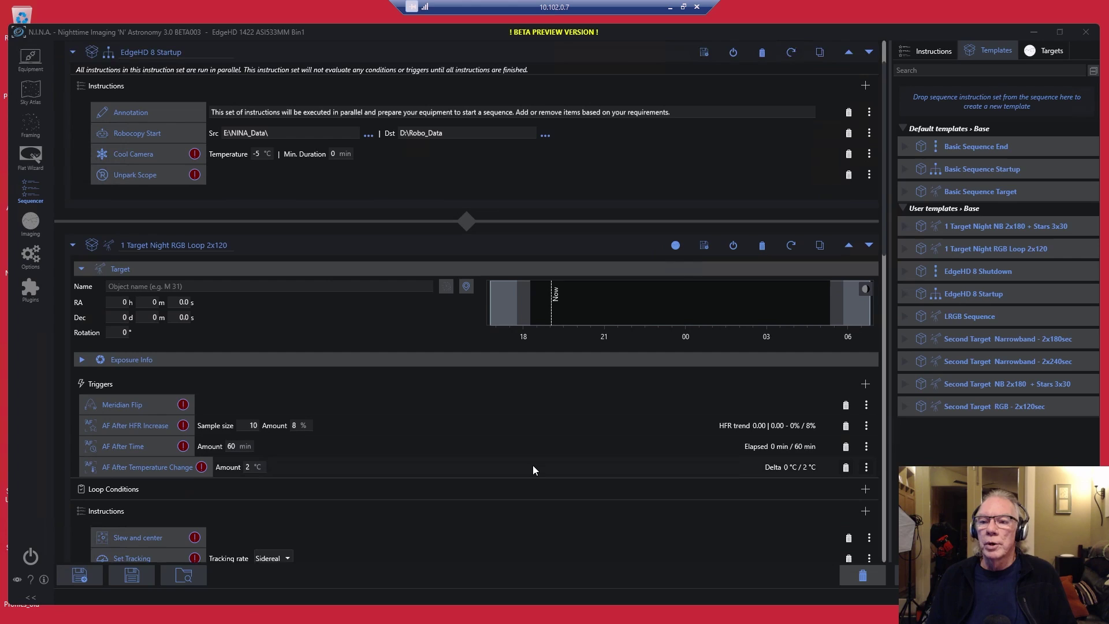
- Drag the saved M 81 target onto the loop's Target block, filling RA 9h 55m 33.2s, Dec 69d 3m 55.1s
click(1052, 53)
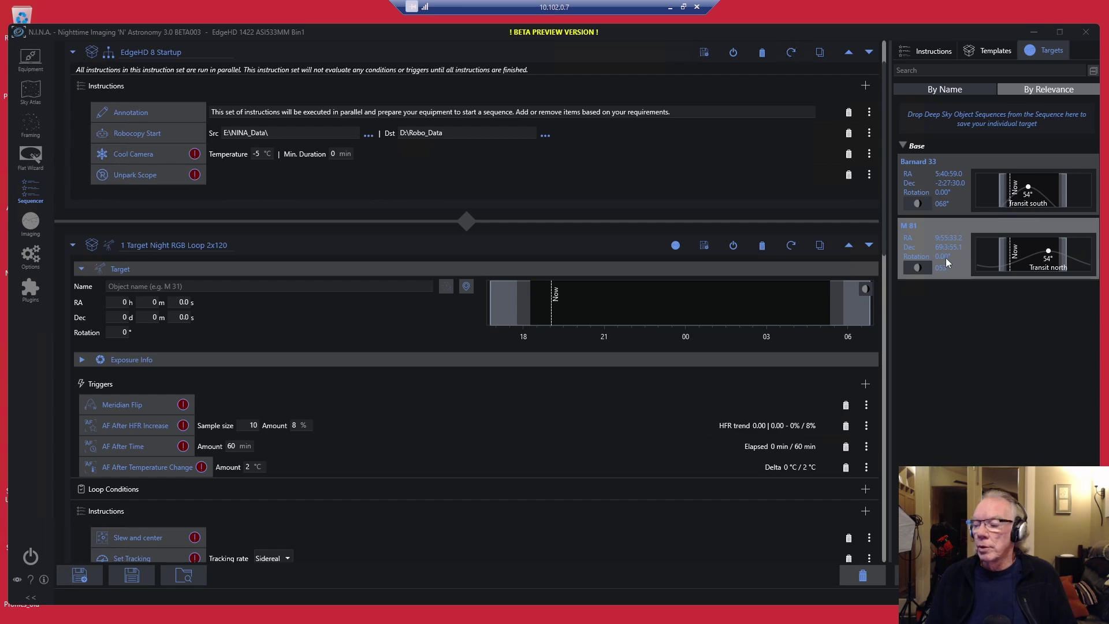
drag(945, 257, 850, 301)
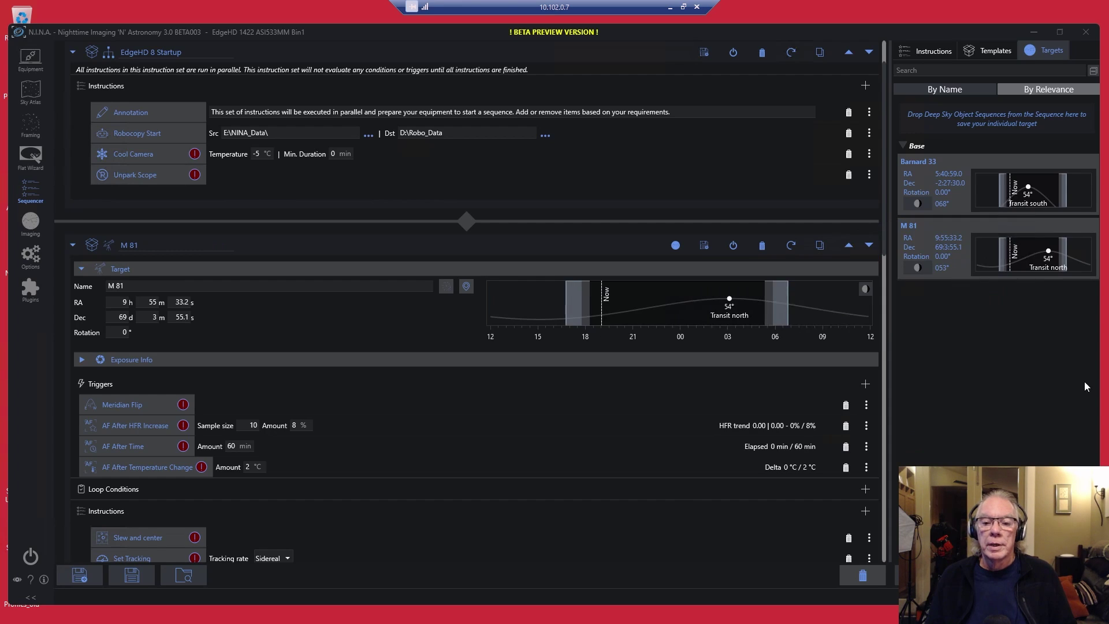
scroll(612, 201, up, 2)
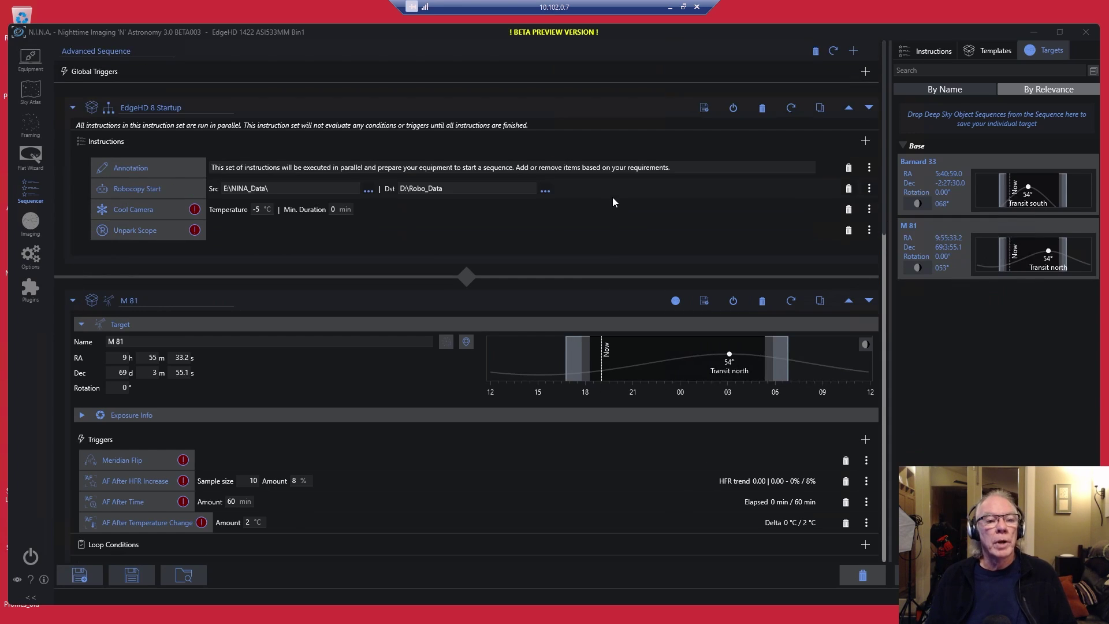
scroll(613, 201, down, 5)
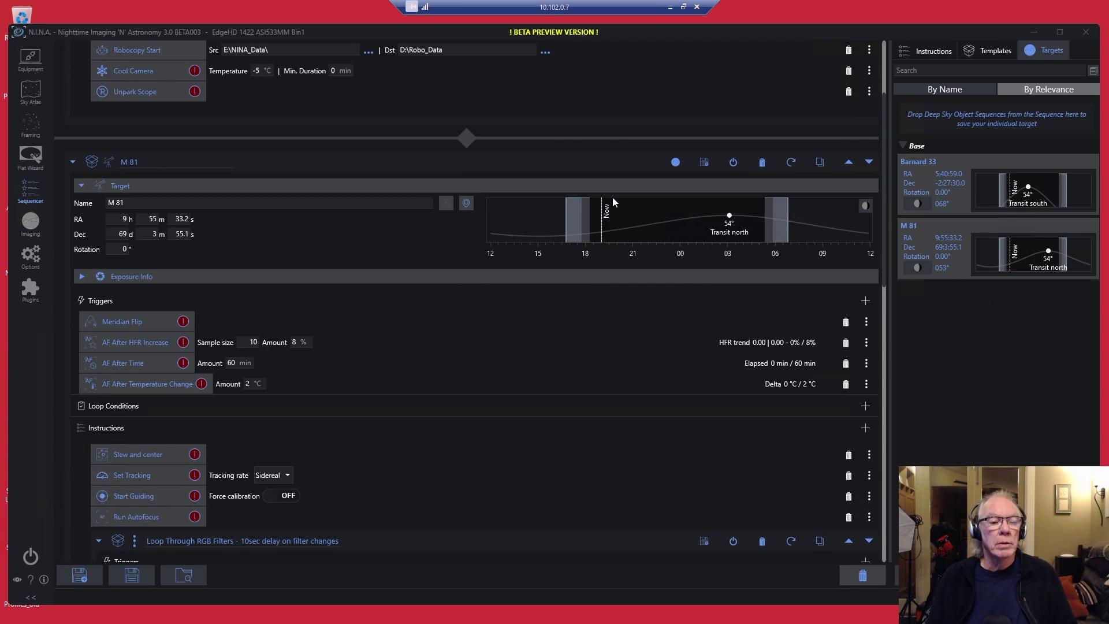
scroll(613, 198, down, 3)
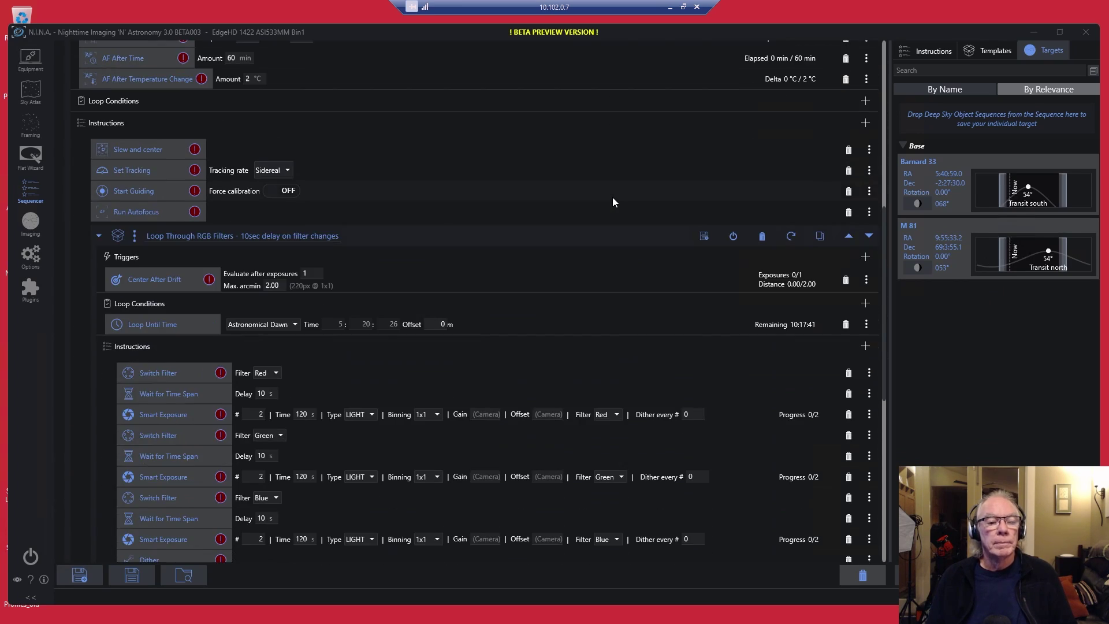
scroll(613, 198, down, 3)
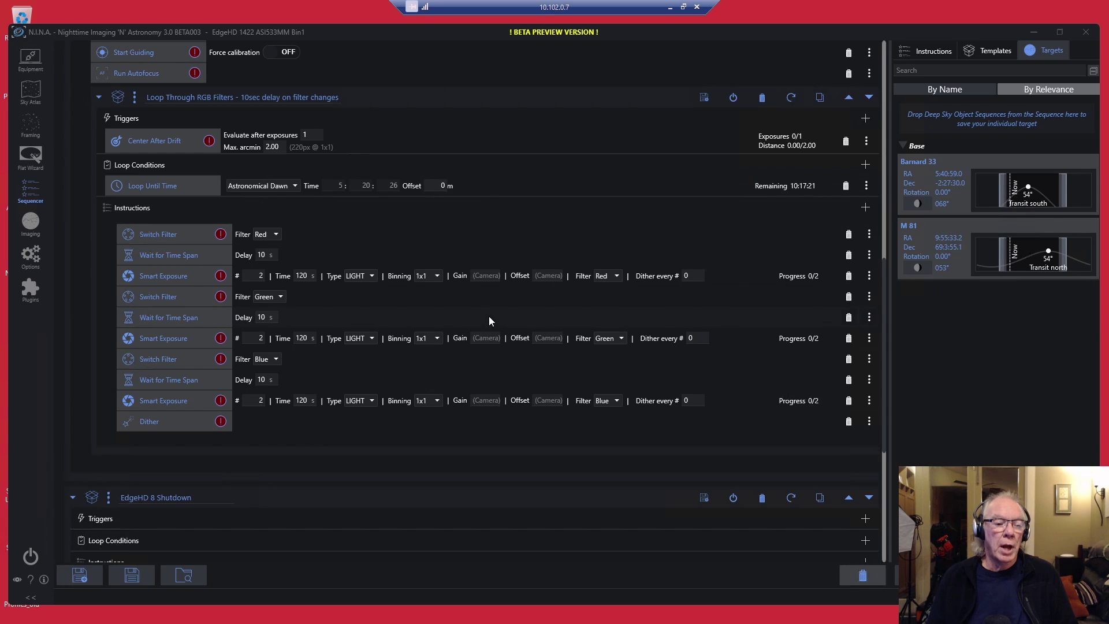
scroll(489, 321, down, 10)
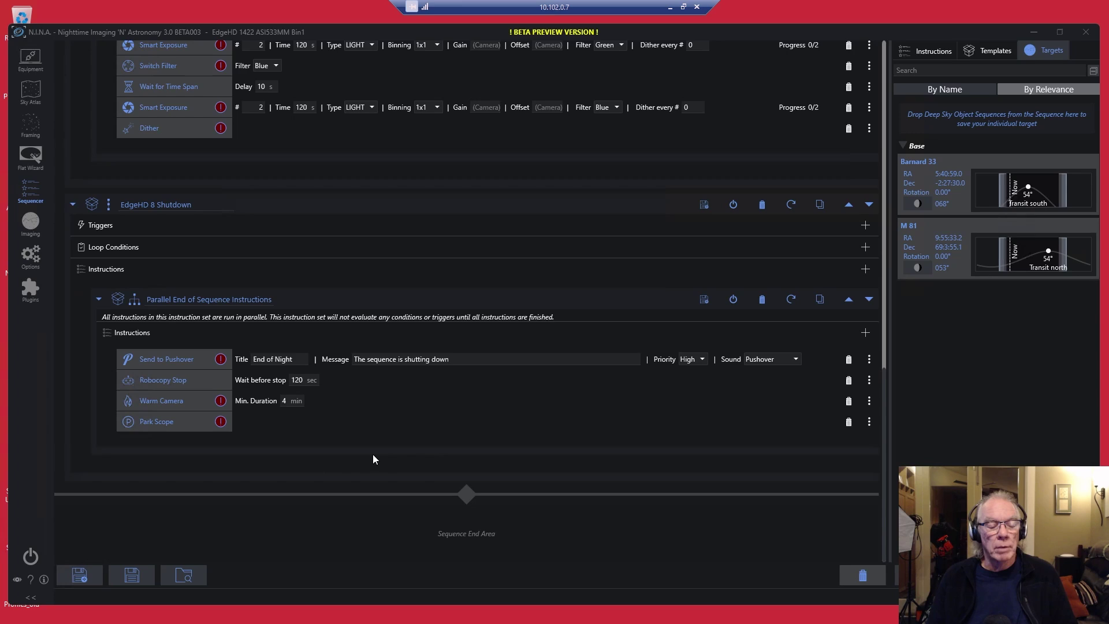
- Export the whole sequence to JSON under the file name Jan_M81.json
click(133, 575)
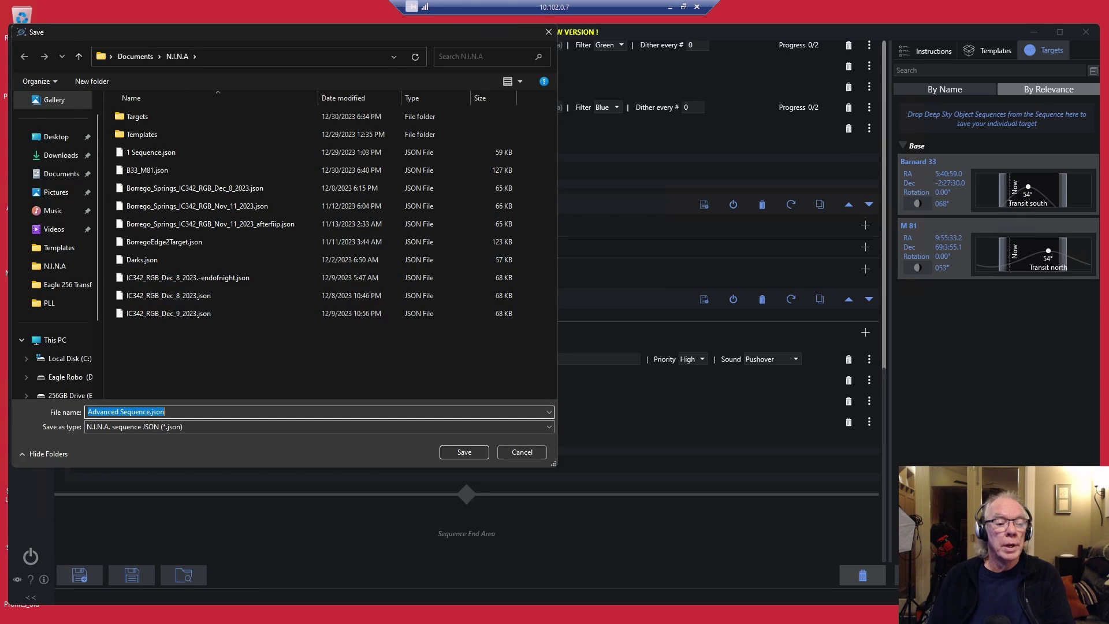
drag(151, 412, 46, 414)
text(Jan)
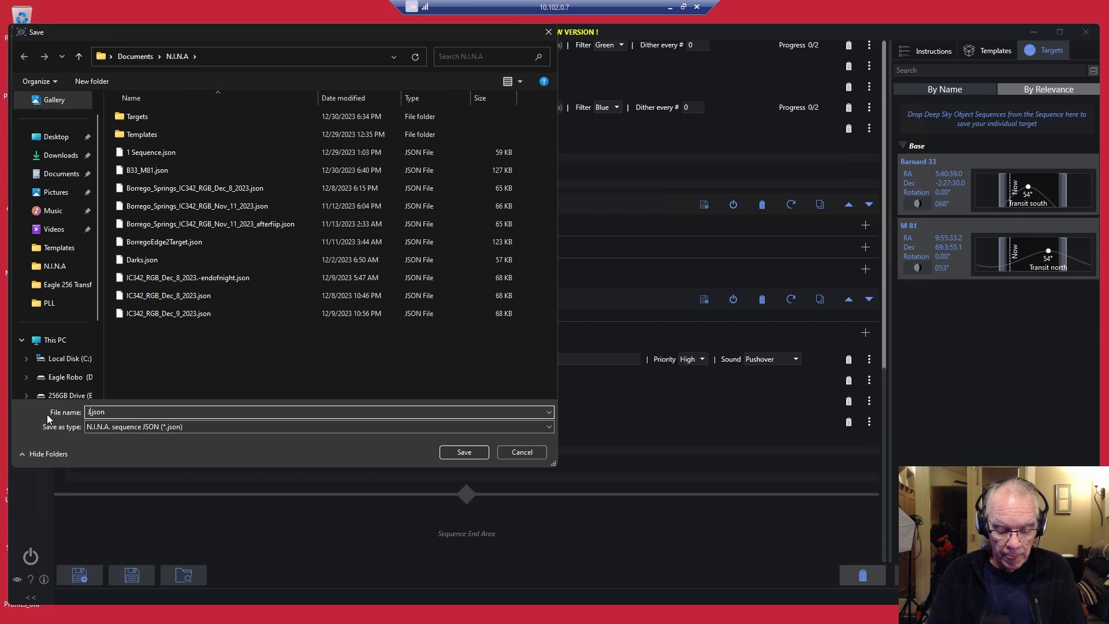
text(_)
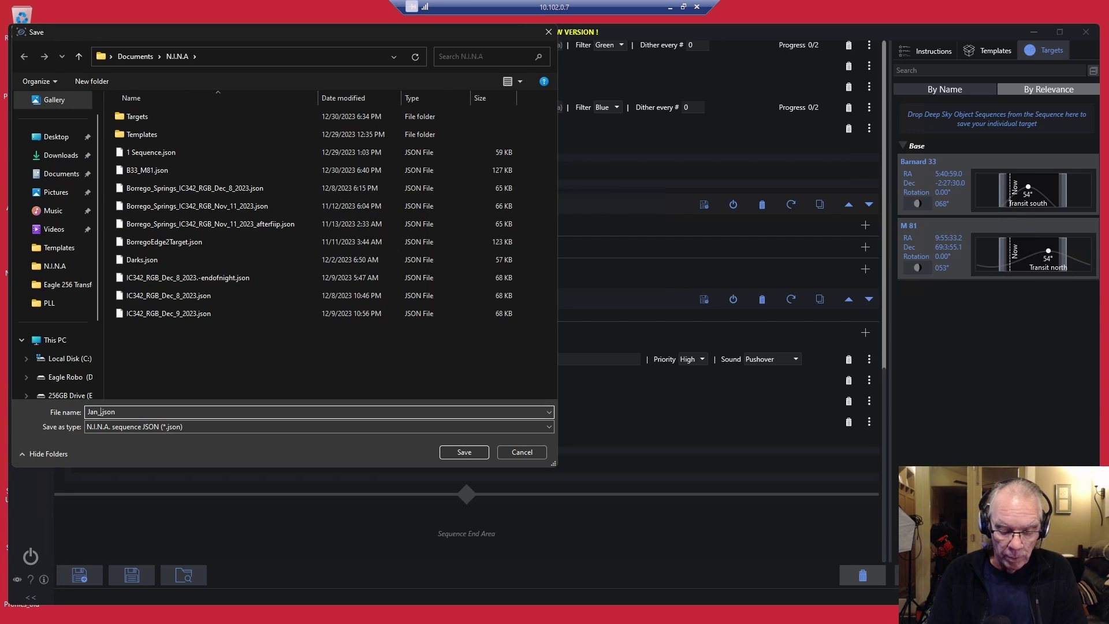
text(M)
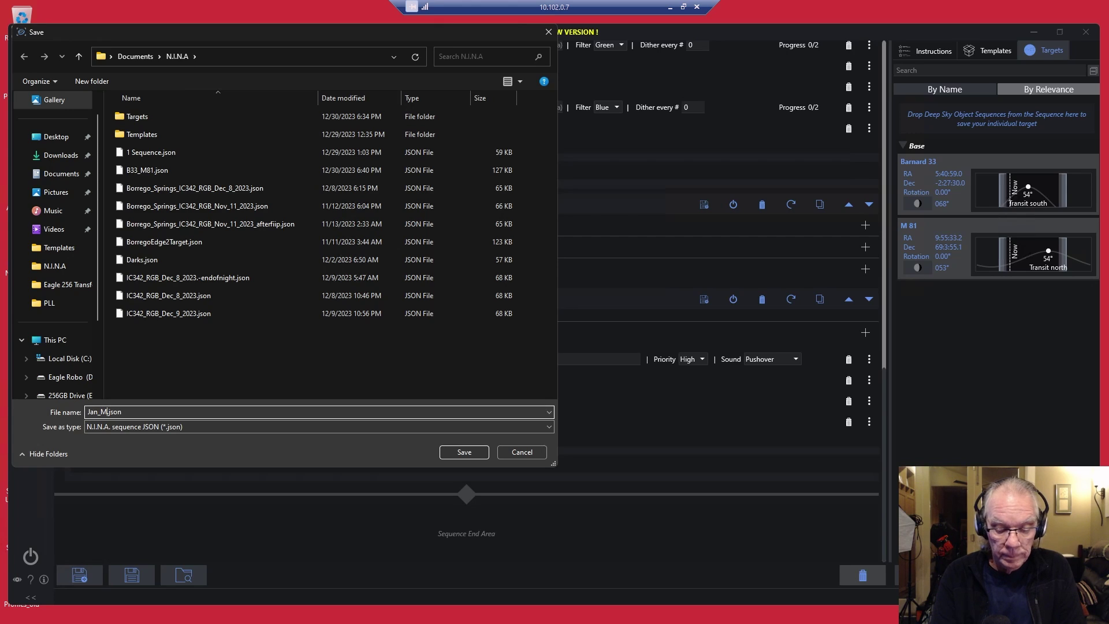
text(81)
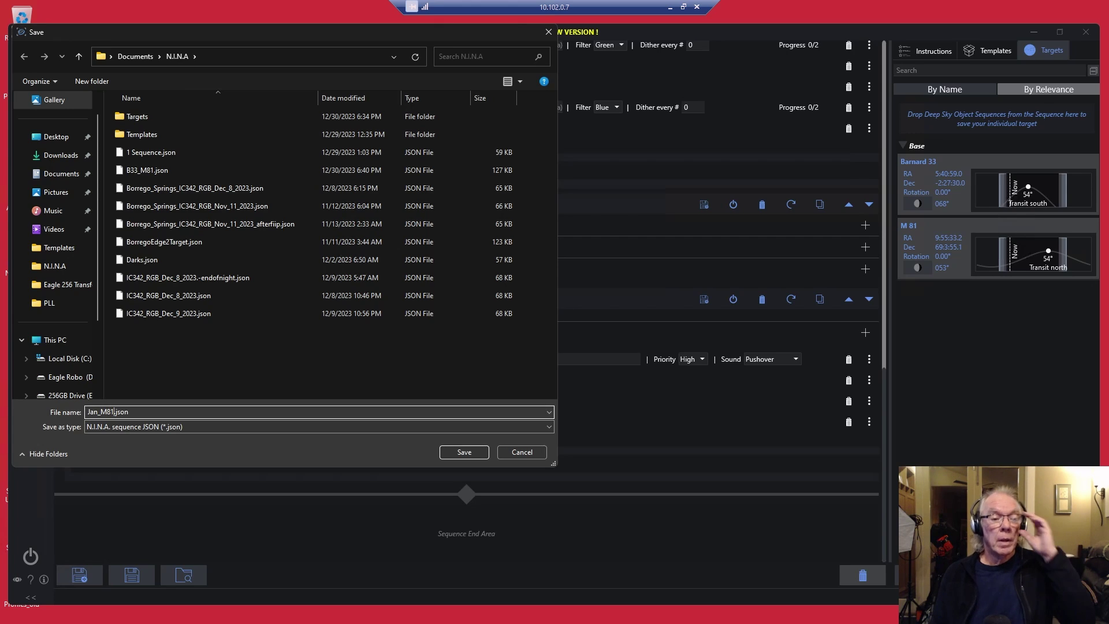
click(472, 452)
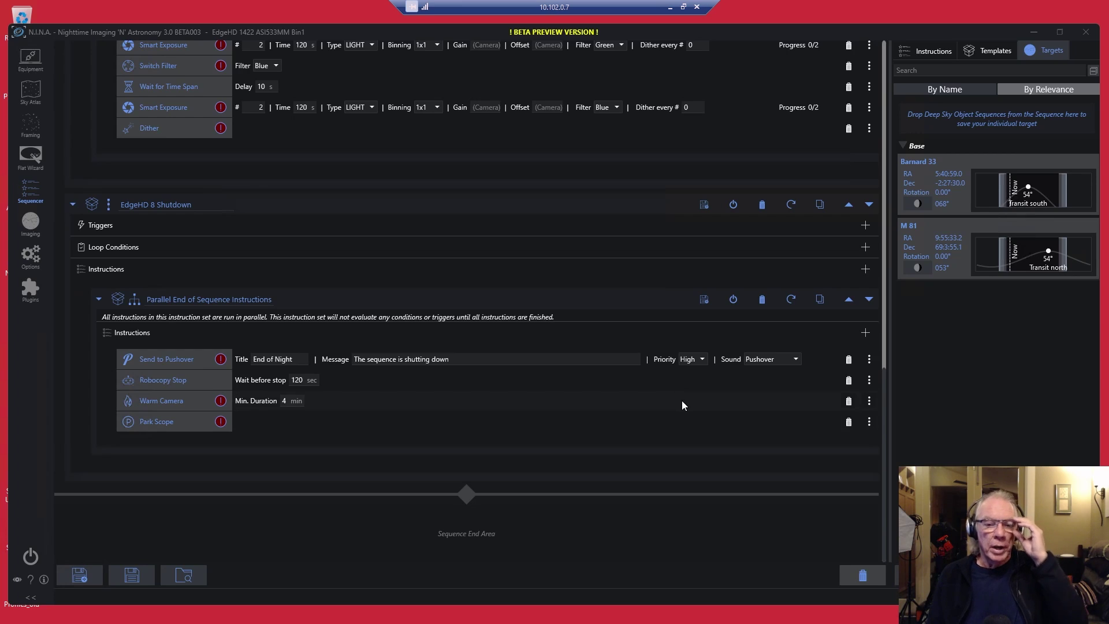
- Clear the complete sequence and confirm Yes in the Clear sequence? dialog
scroll(682, 405, up, 6)
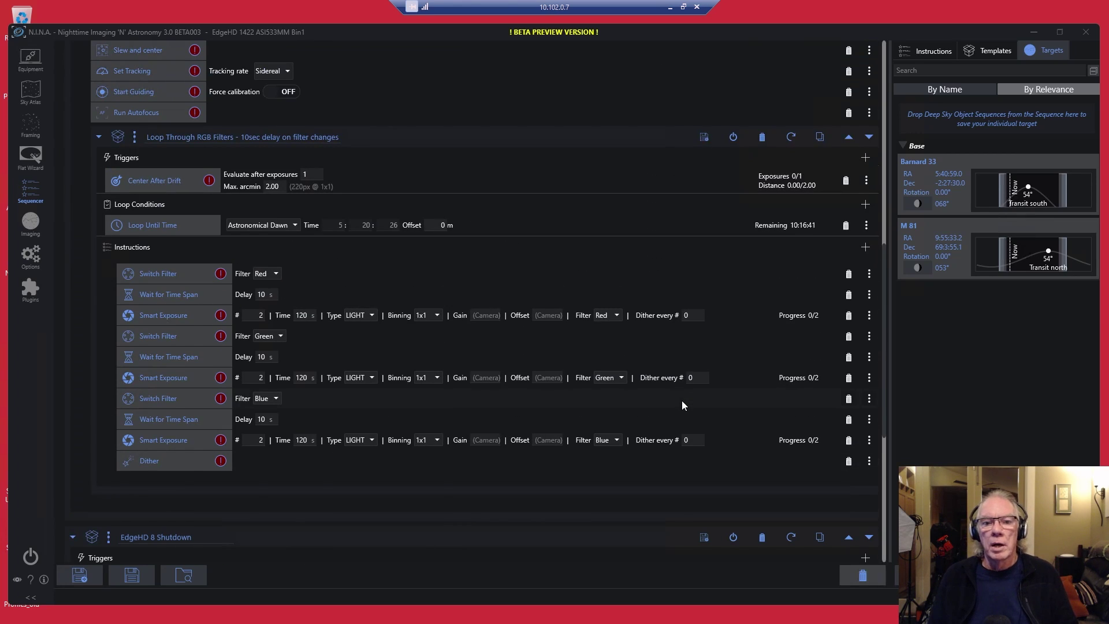
scroll(678, 407, up, 6)
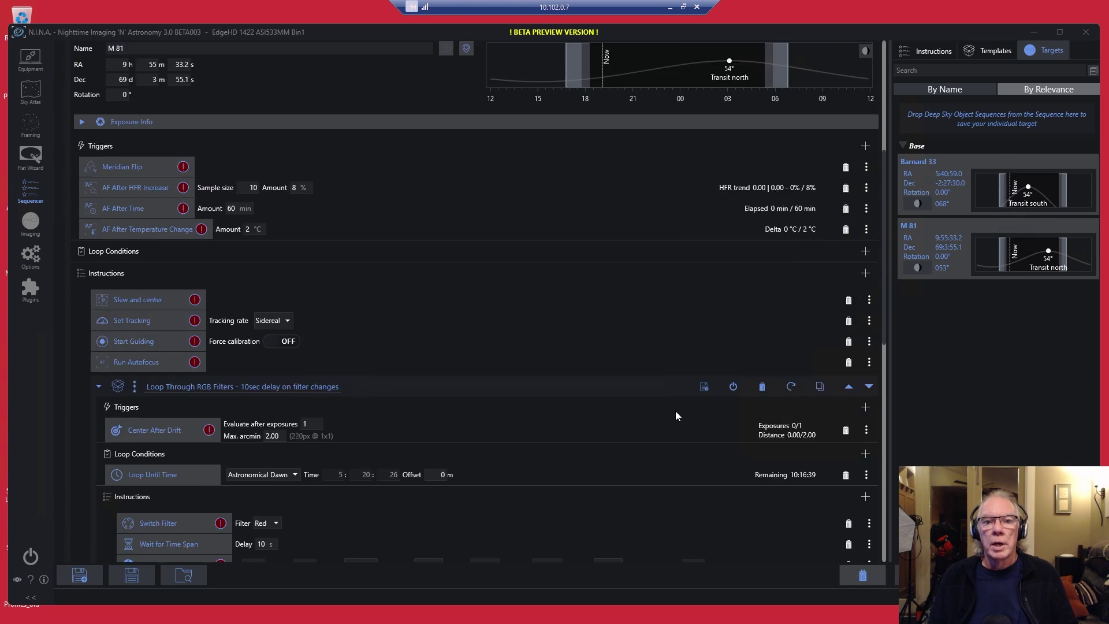
scroll(676, 413, up, 4)
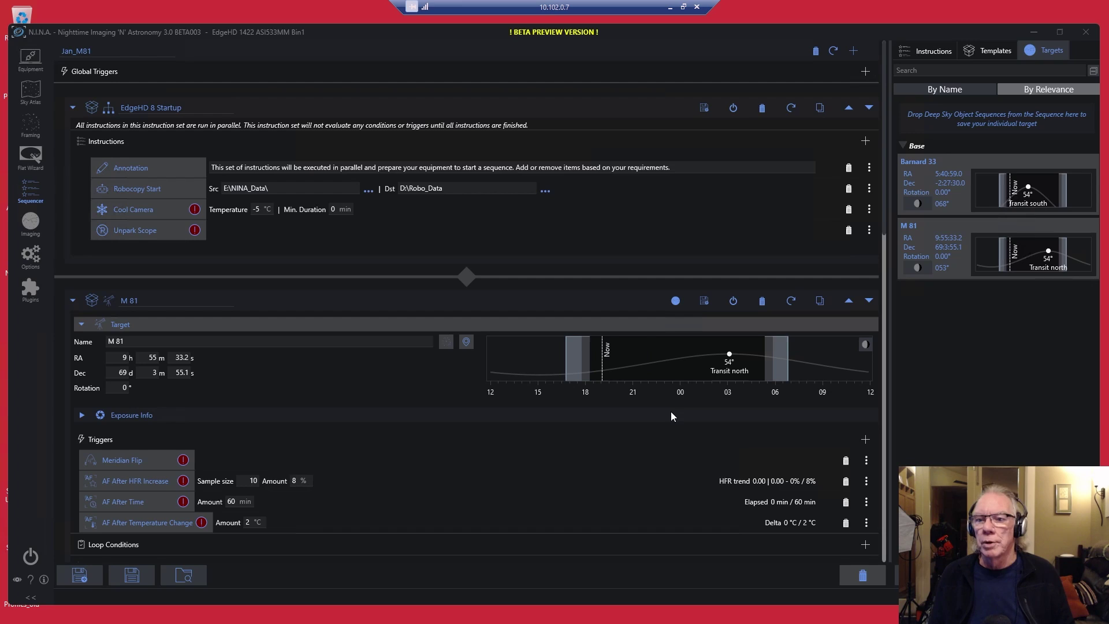
click(671, 411)
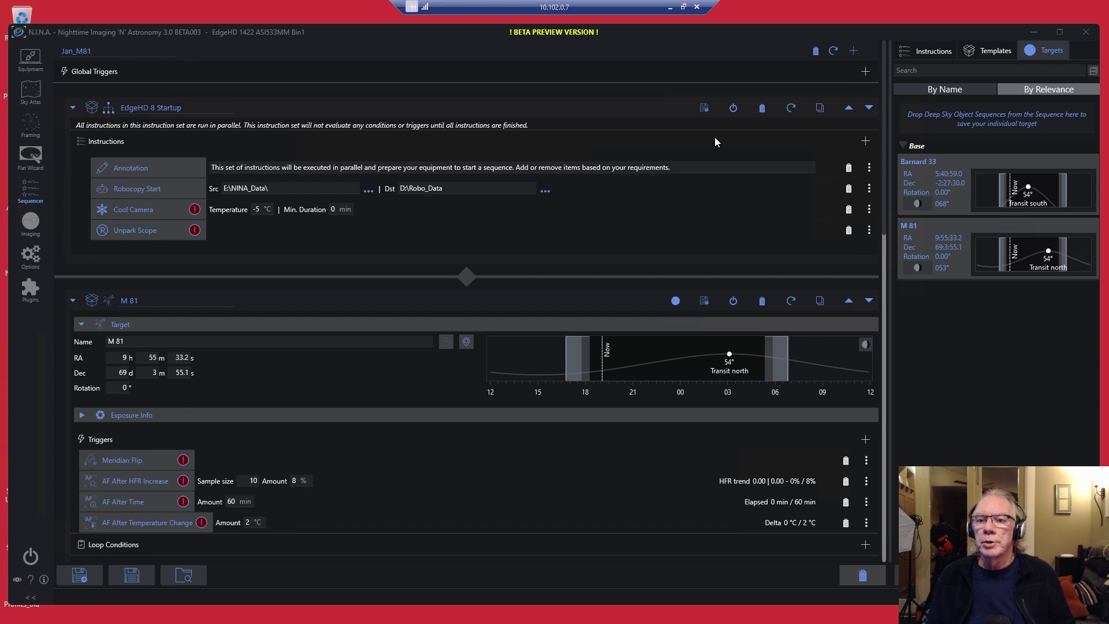
click(815, 52)
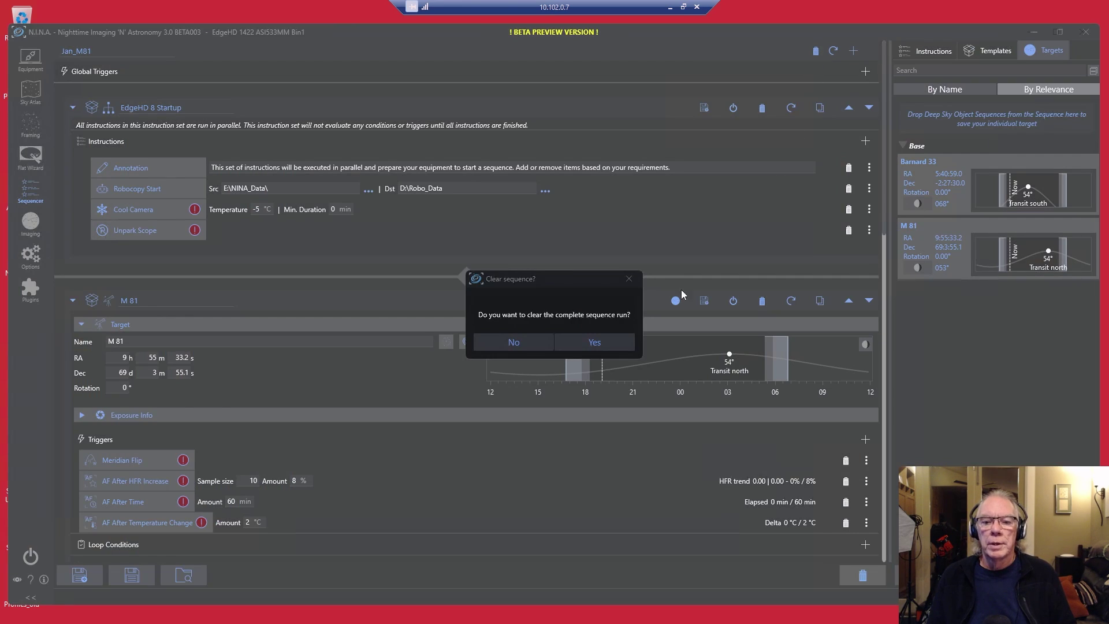
click(601, 352)
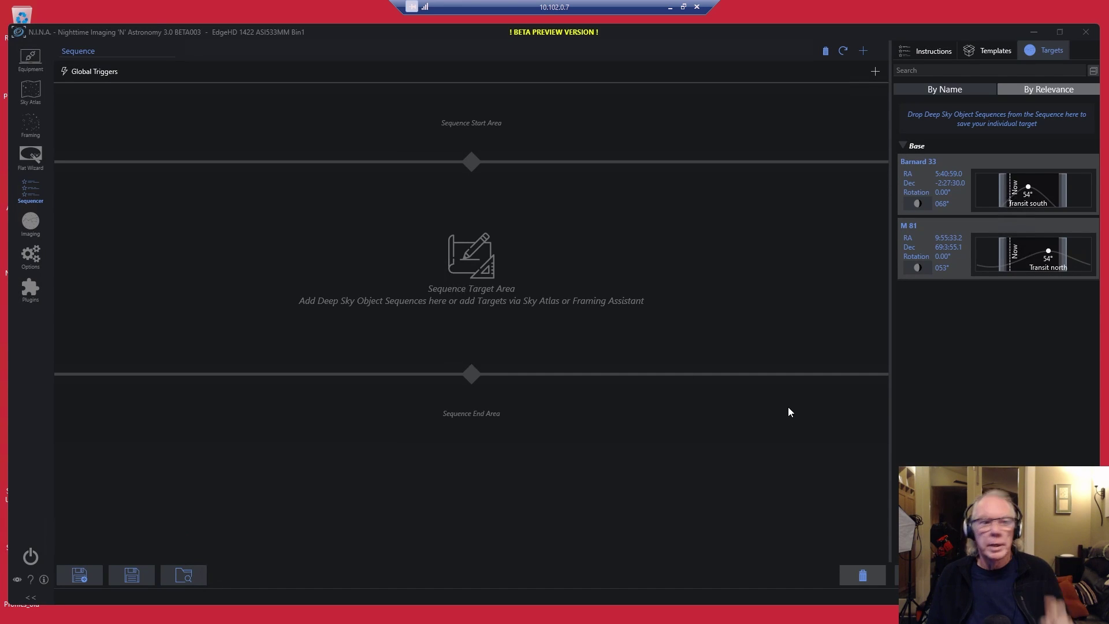
- Search the Sky Atlas for NGC 2403 and send it to the framing assistant
click(36, 90)
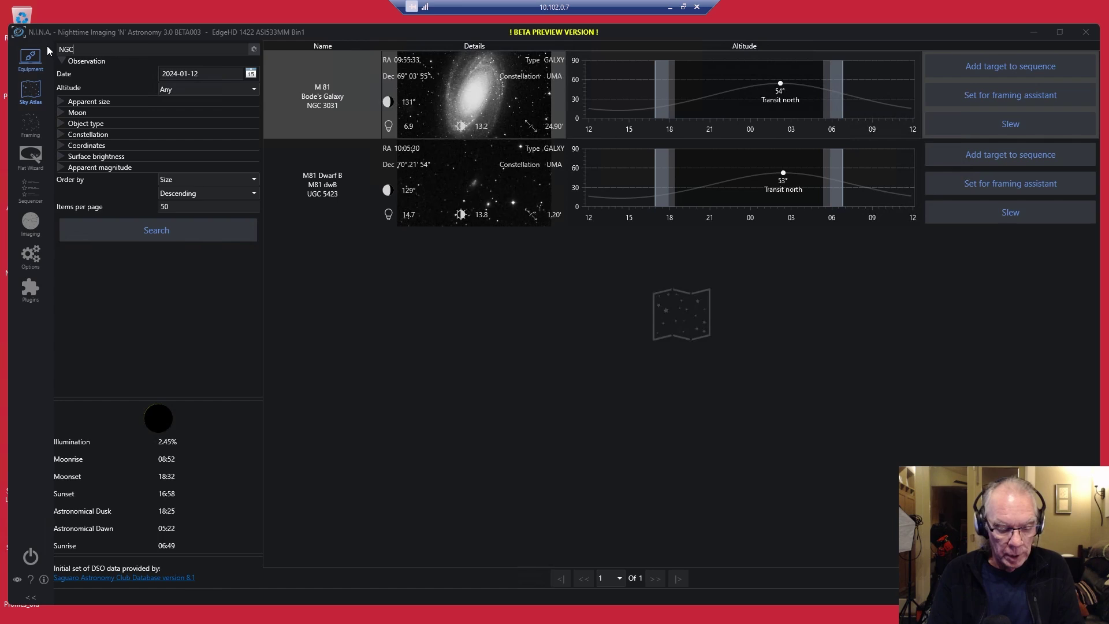
text(03)
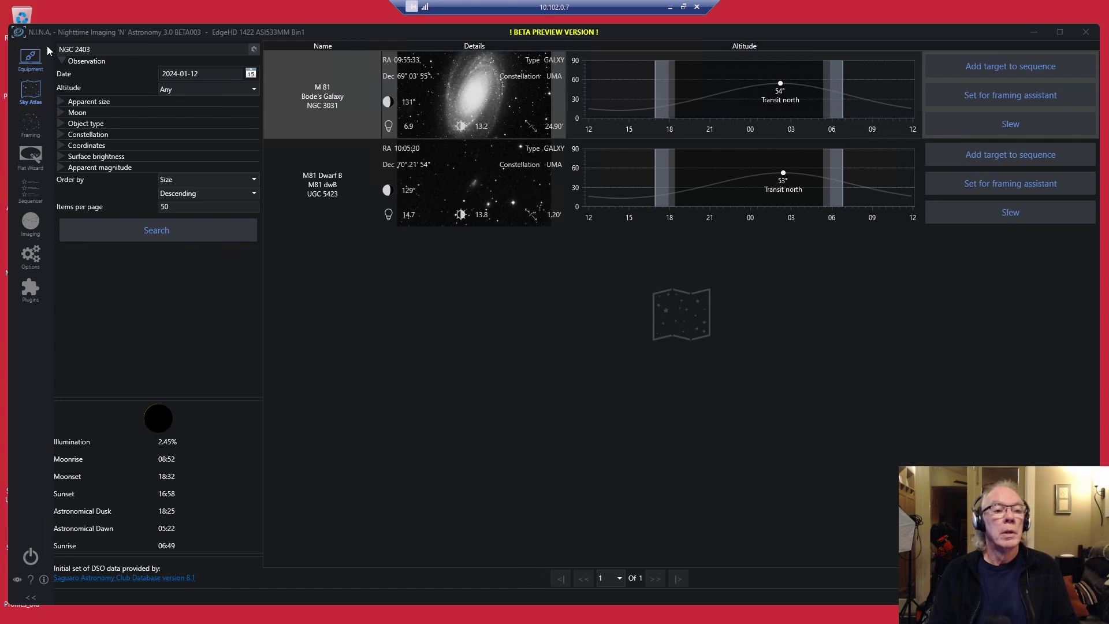
key(Return)
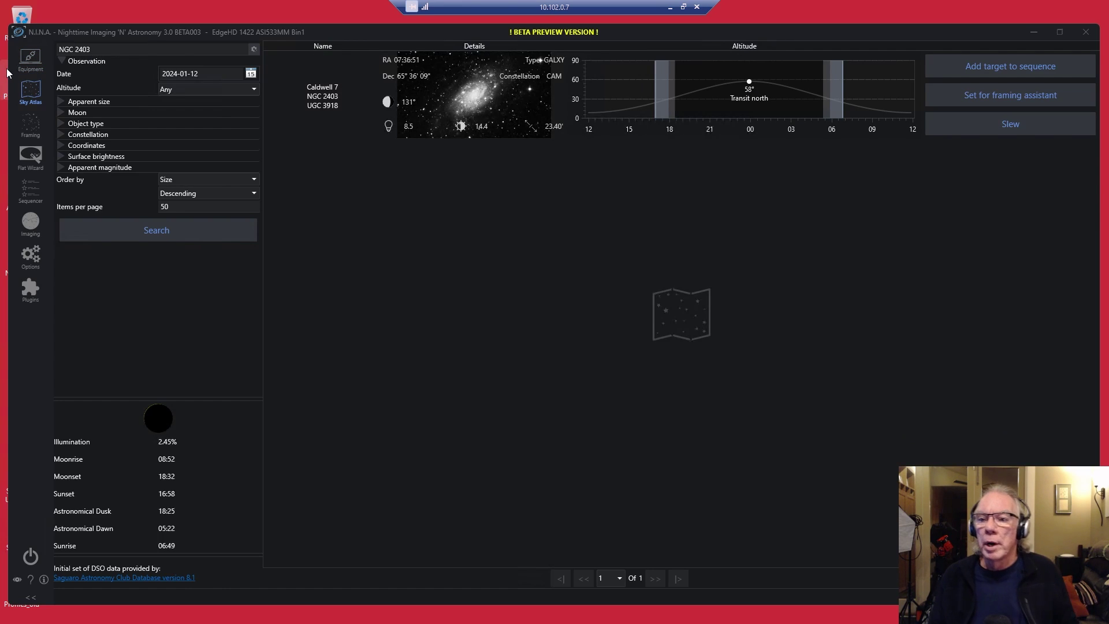
click(1037, 96)
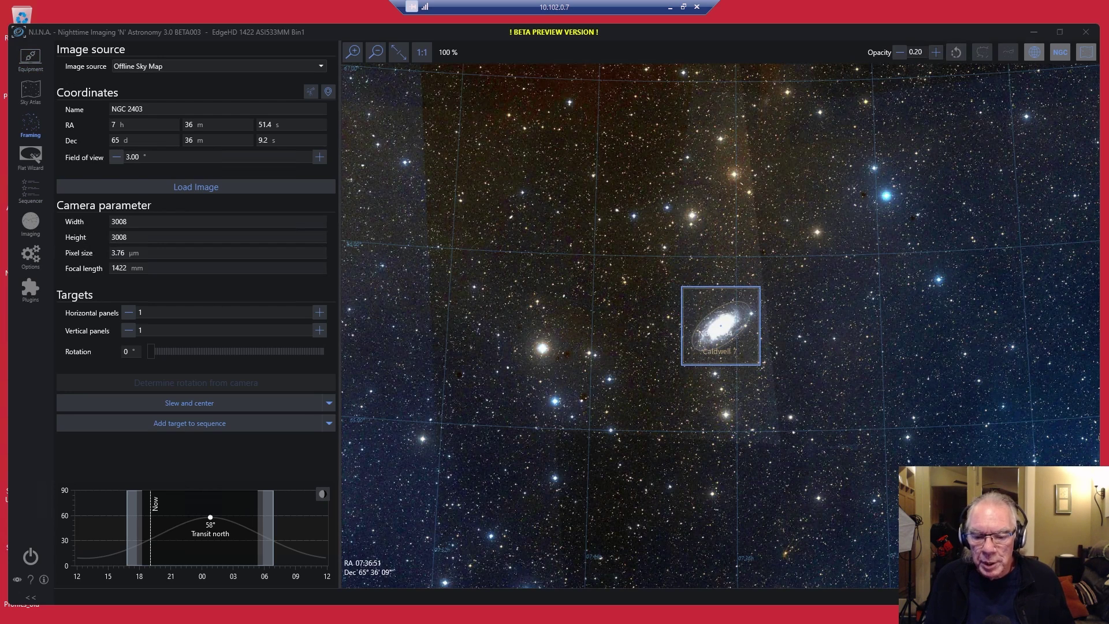
mouse_move(656, 607)
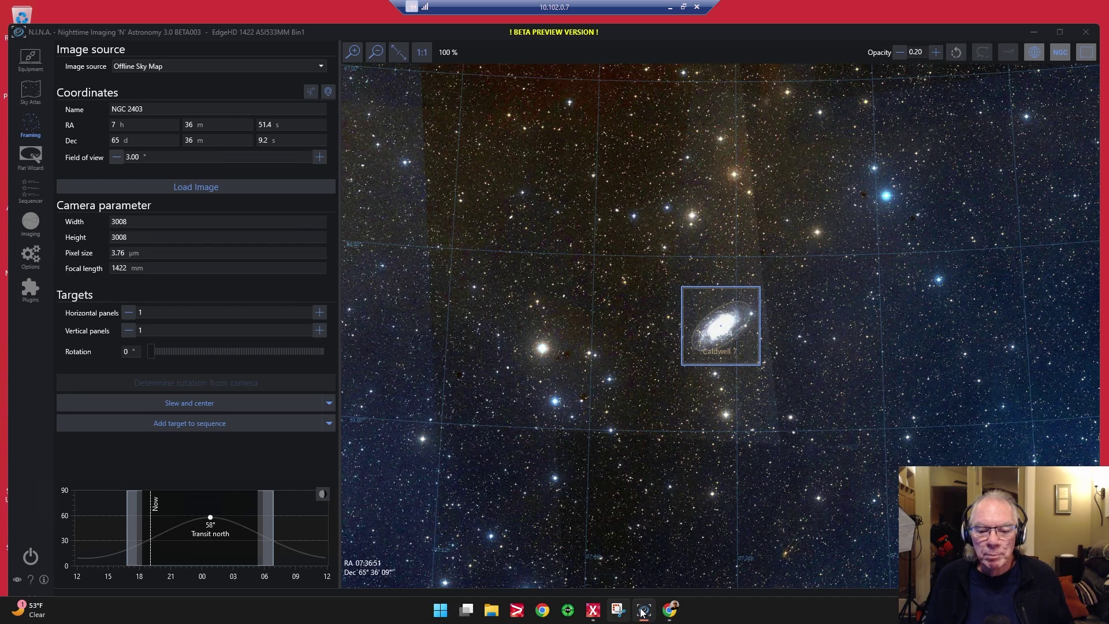
- Bring the Telescopius Barred Spiral Galaxy NGC 2403 page back to the front in Chrome
click(669, 609)
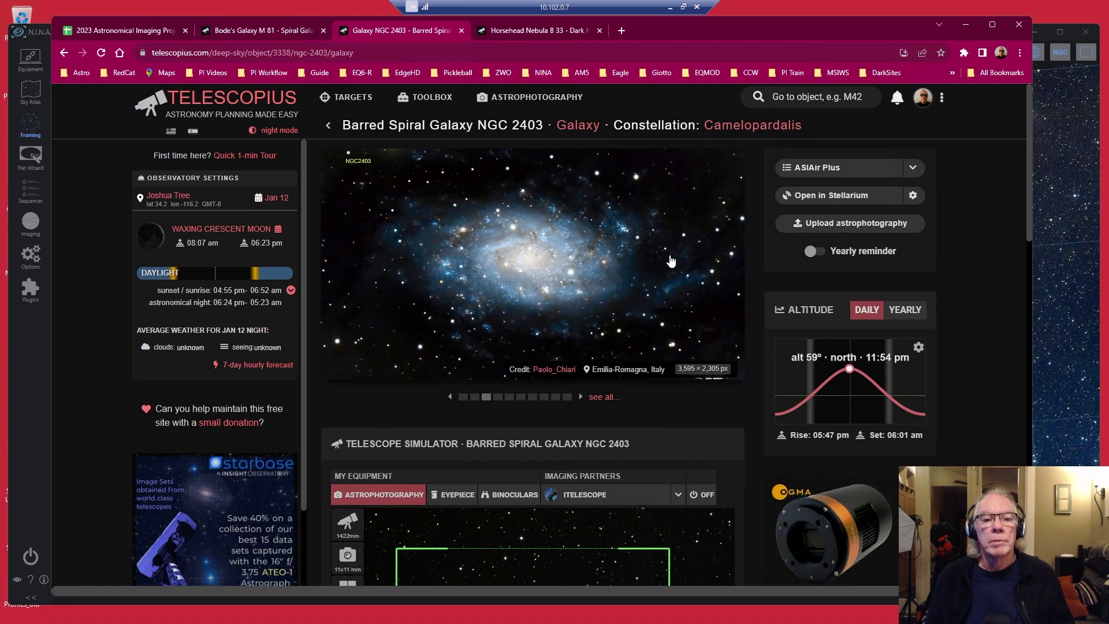
- Save NGC 2403 to the target list alongside Barnard 33 and M 81
click(962, 27)
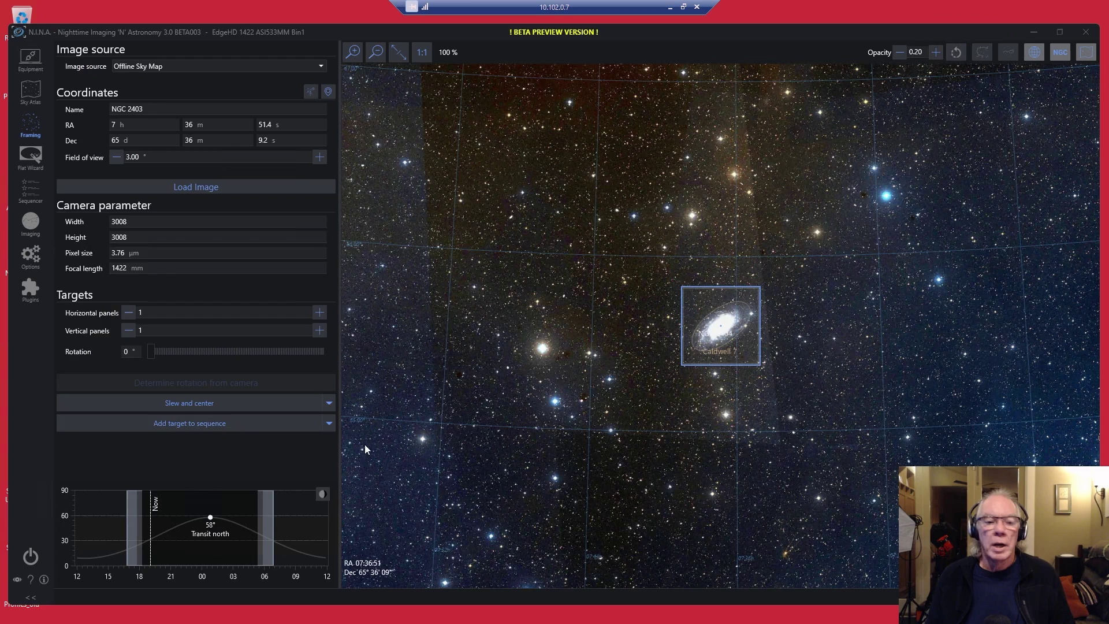
click(329, 425)
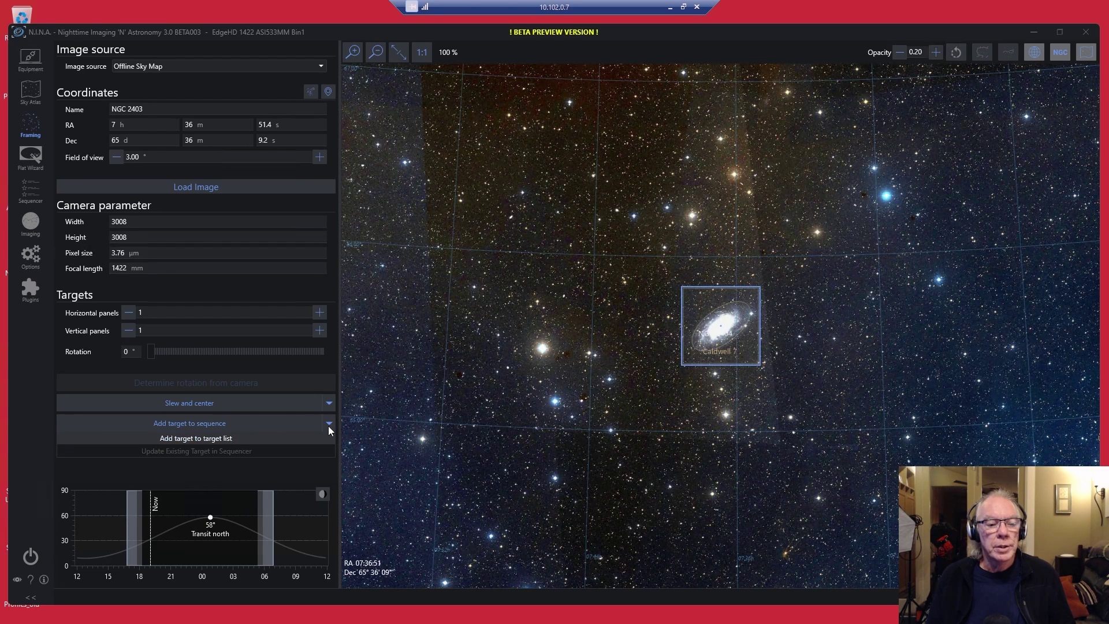
mouse_move(245, 441)
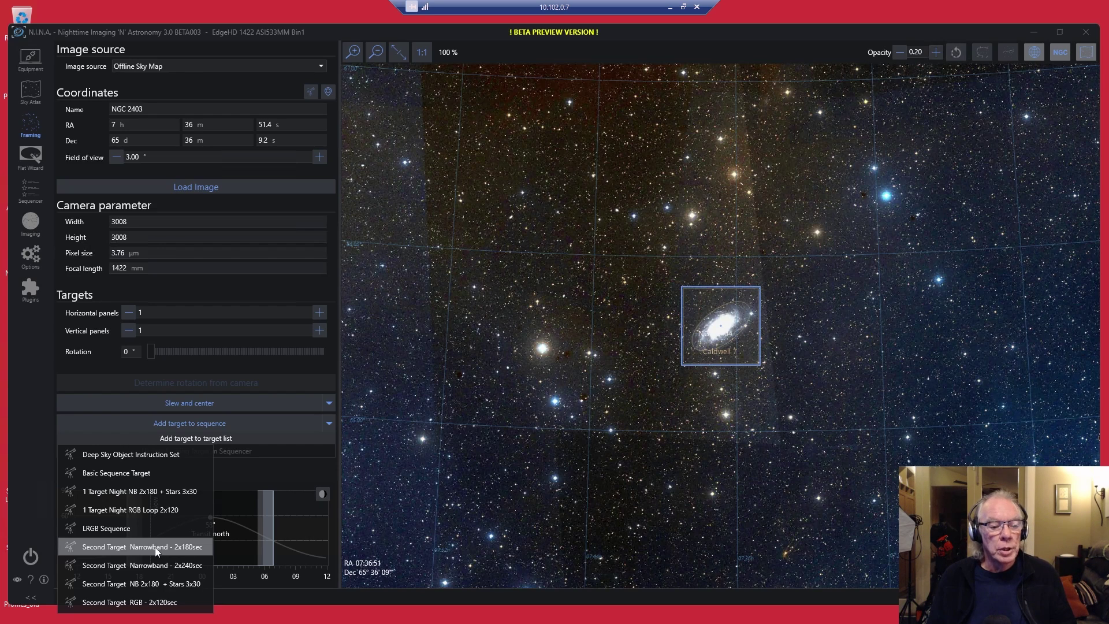
click(177, 601)
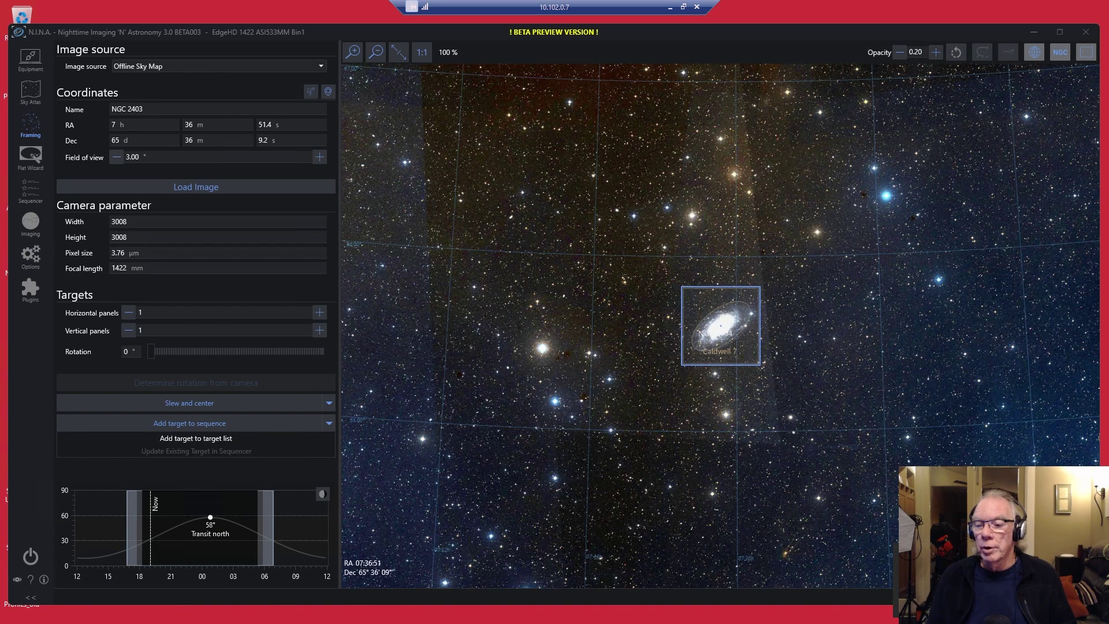
click(234, 319)
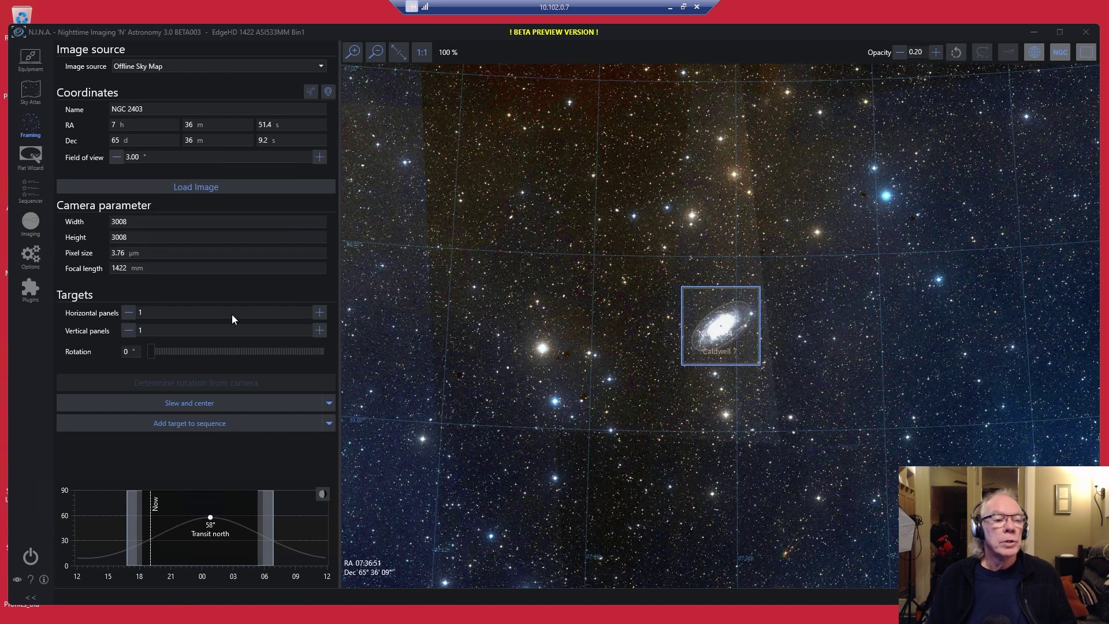
click(30, 190)
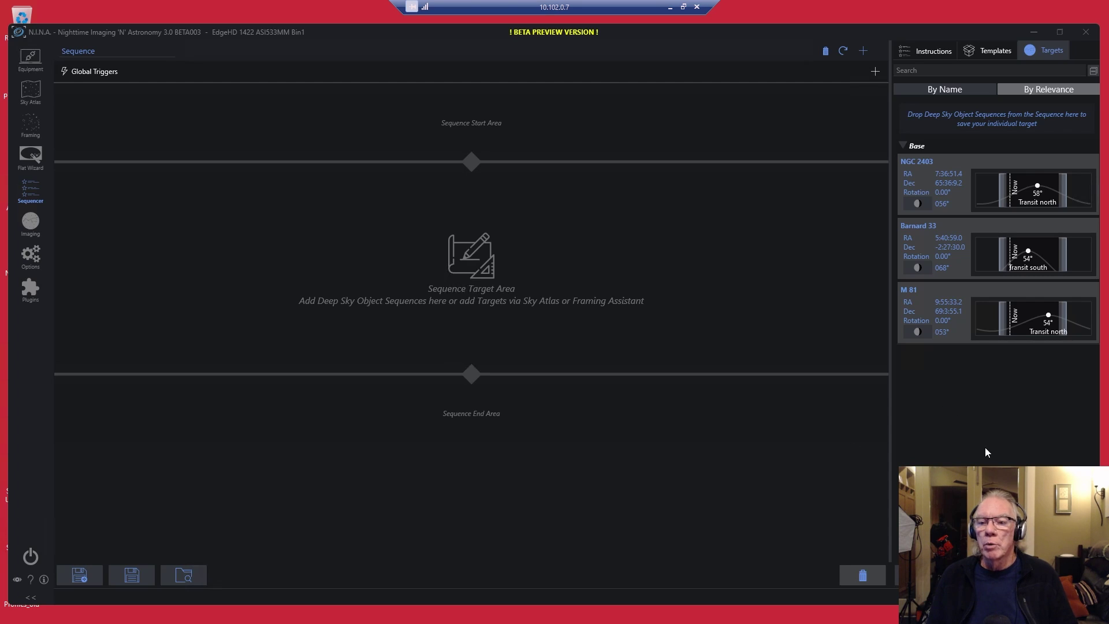
- Drop the 1 Target Night NB 2x180 + Stars 3x30 template into the sequence target area and review it
click(992, 50)
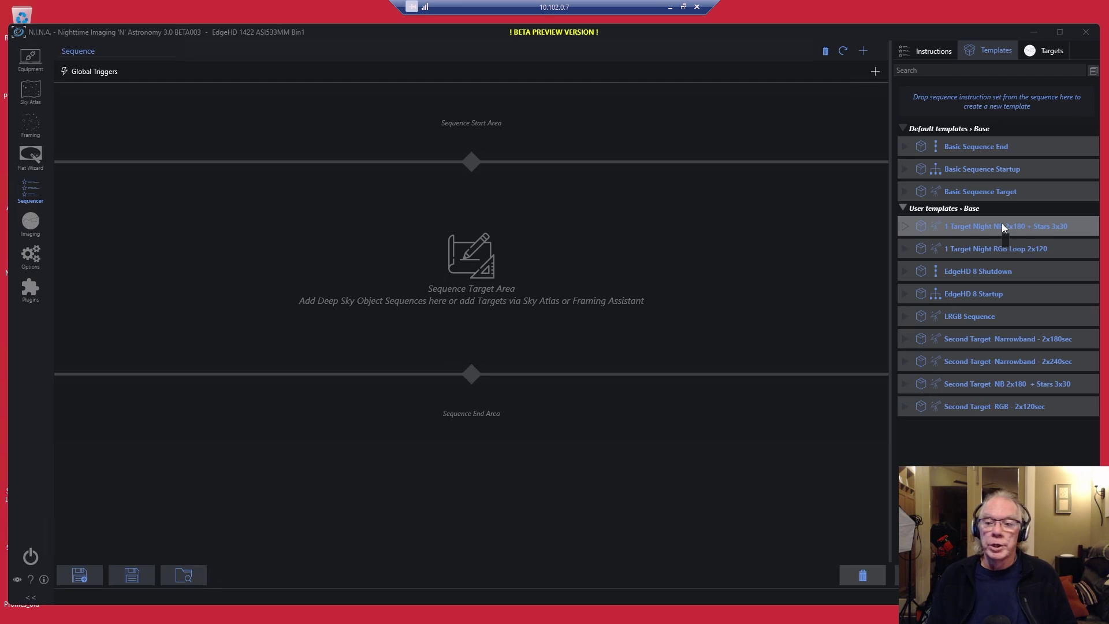
drag(1001, 224, 154, 187)
scroll(460, 418, down, 10)
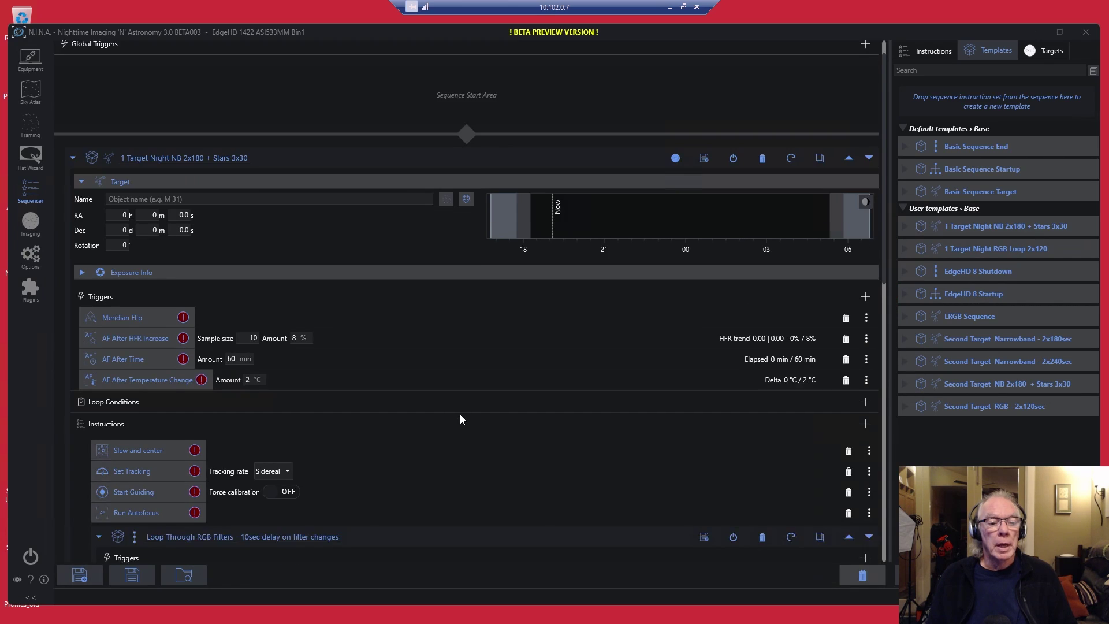
scroll(460, 419, down, 4)
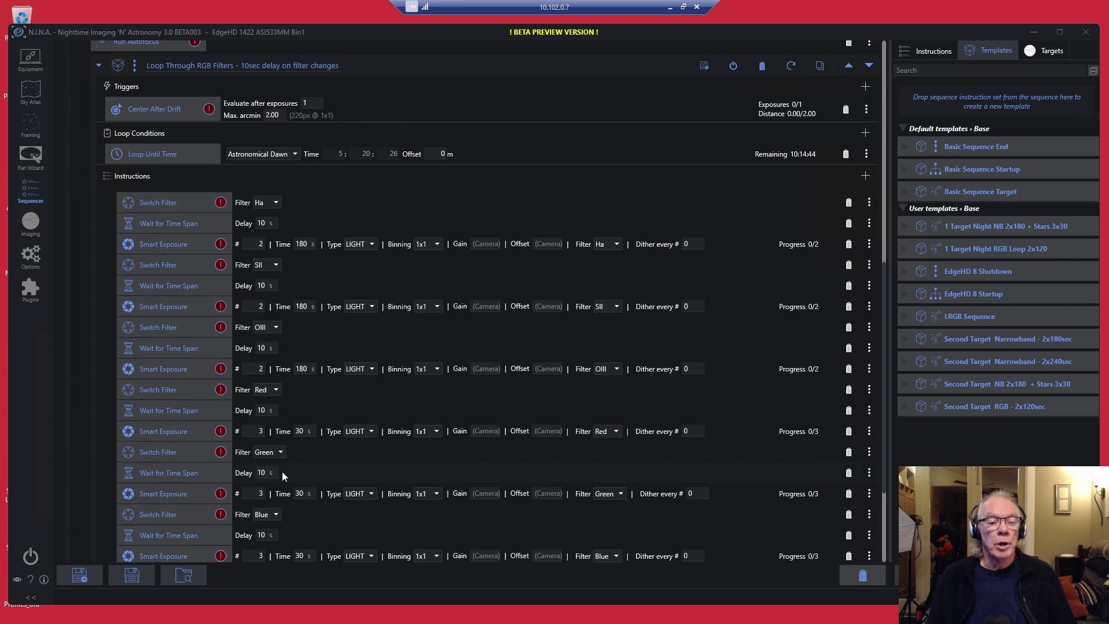
scroll(283, 472, down, 3)
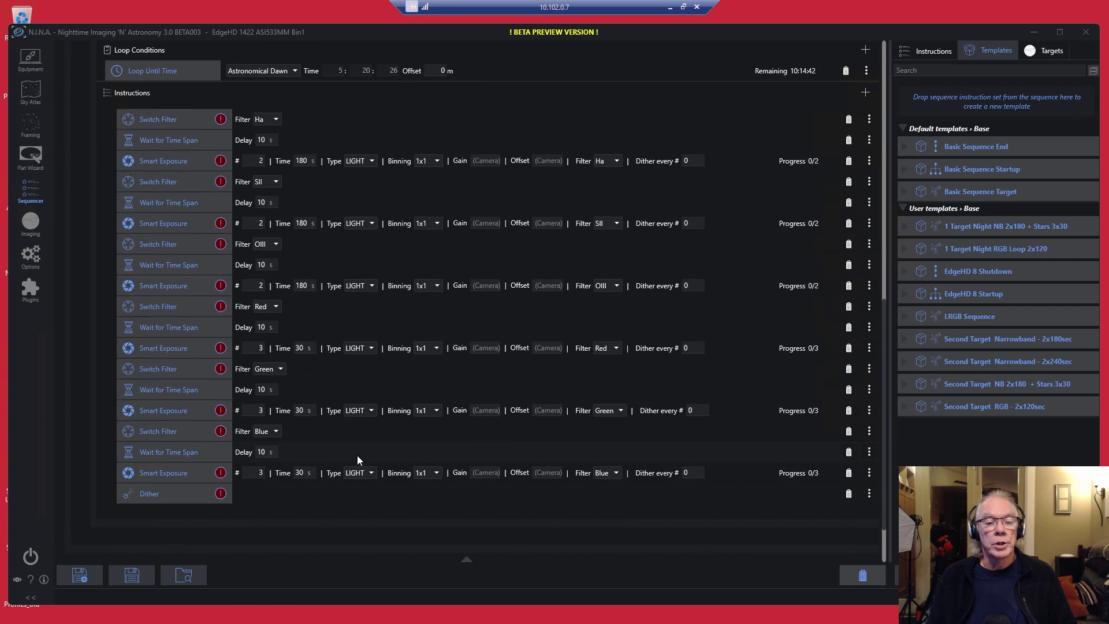
scroll(364, 460, up, 15)
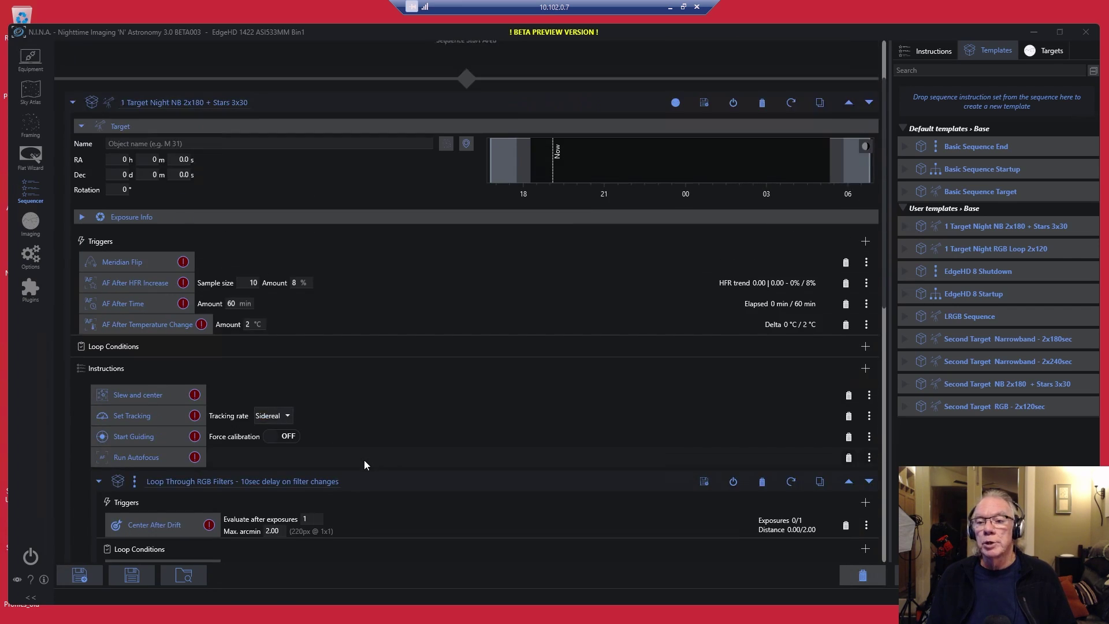
scroll(364, 460, up, 3)
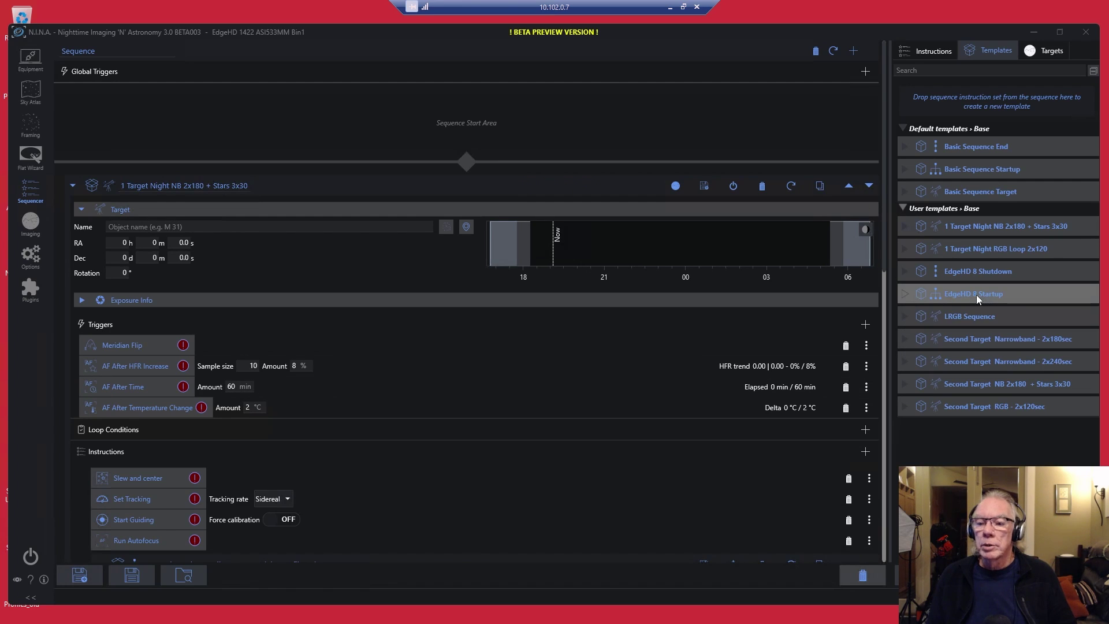
- Place the EdgeHD 8 Startup template in the sequence start area, ahead of the narrowband block
drag(976, 293, 153, 91)
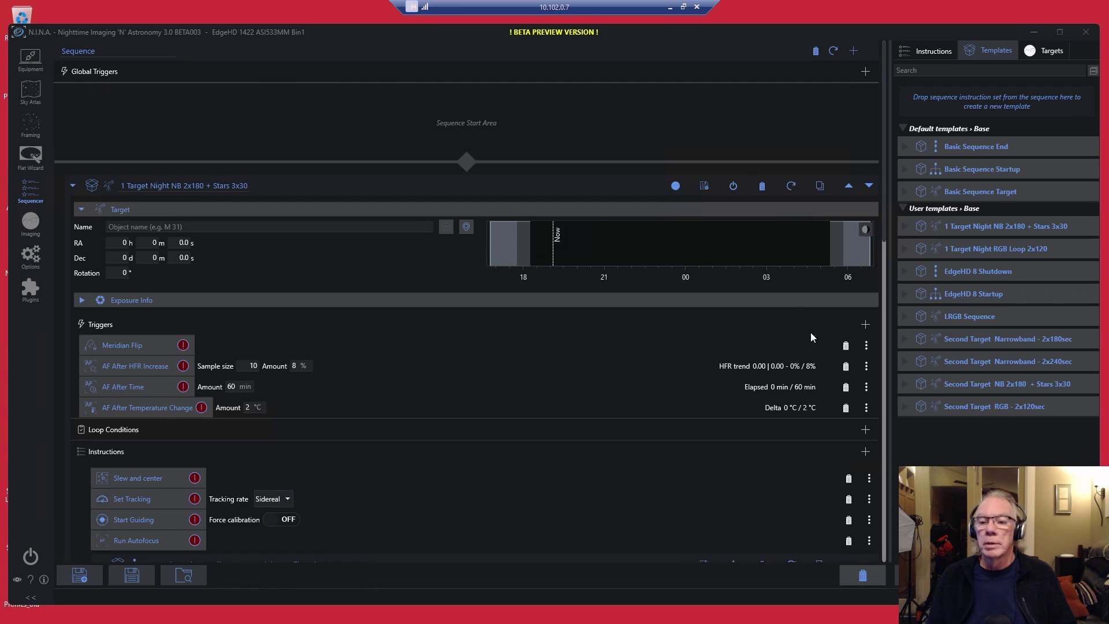
click(970, 316)
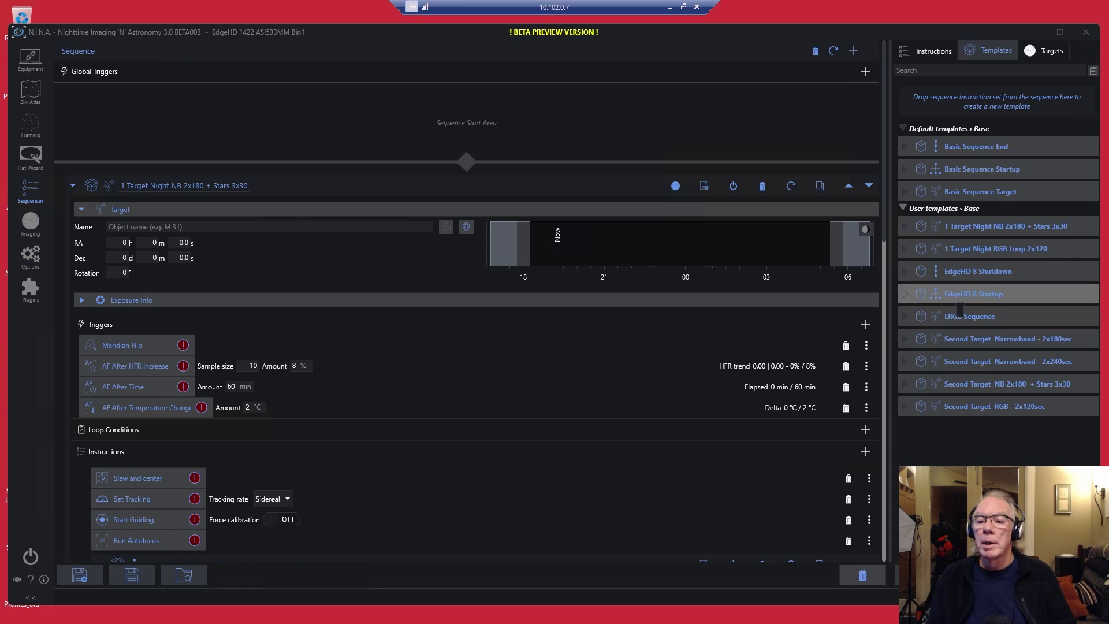
drag(959, 306, 115, 106)
scroll(733, 398, down, 3)
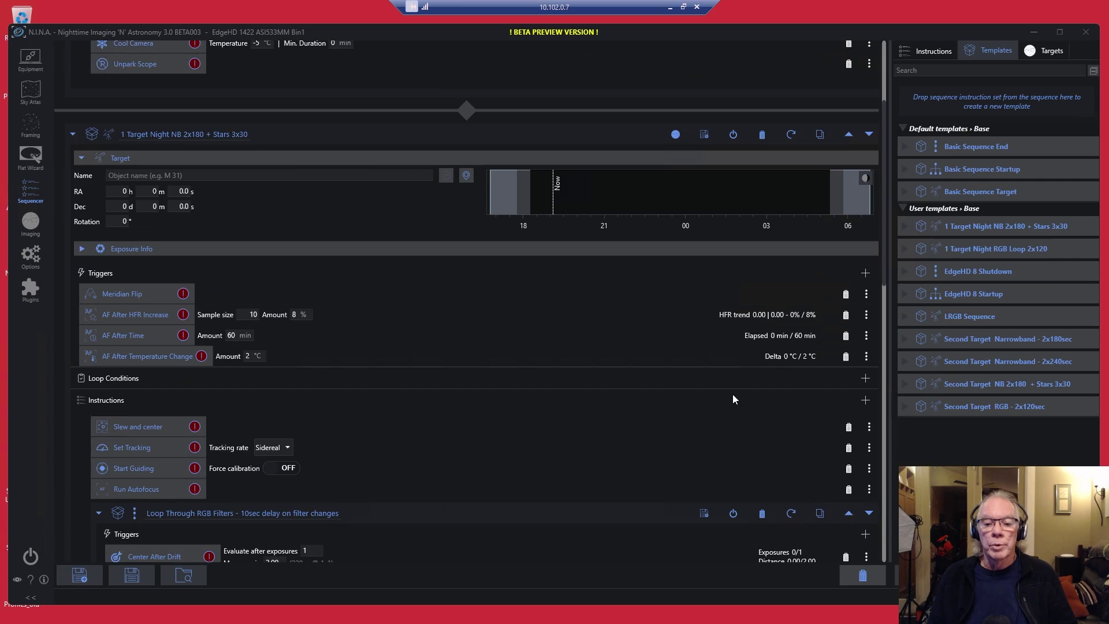
scroll(733, 395, down, 10)
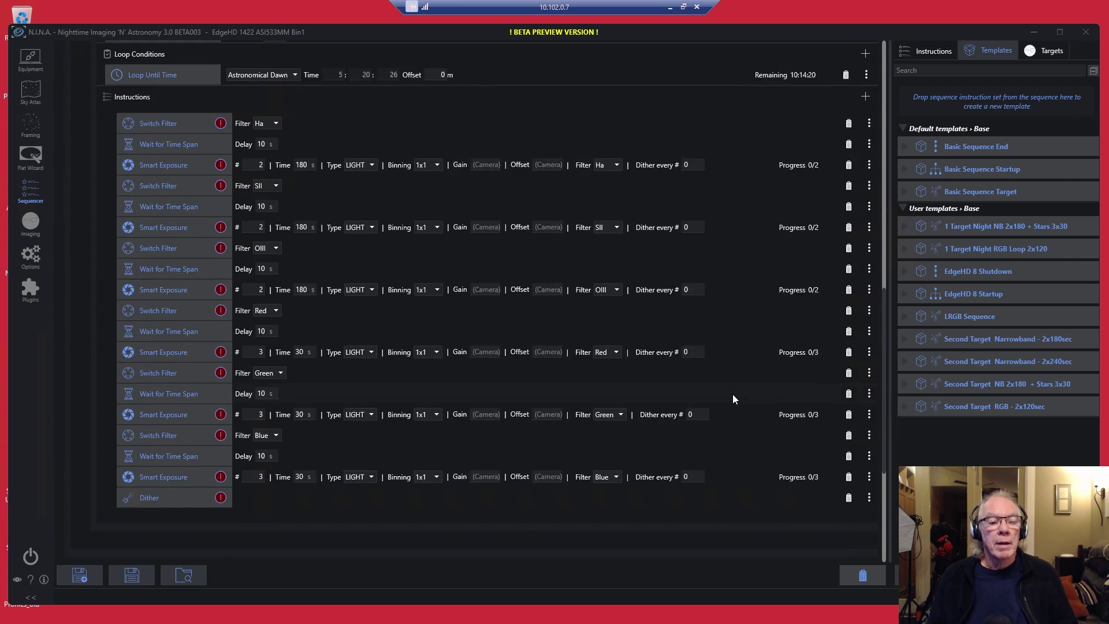
scroll(732, 394, down, 4)
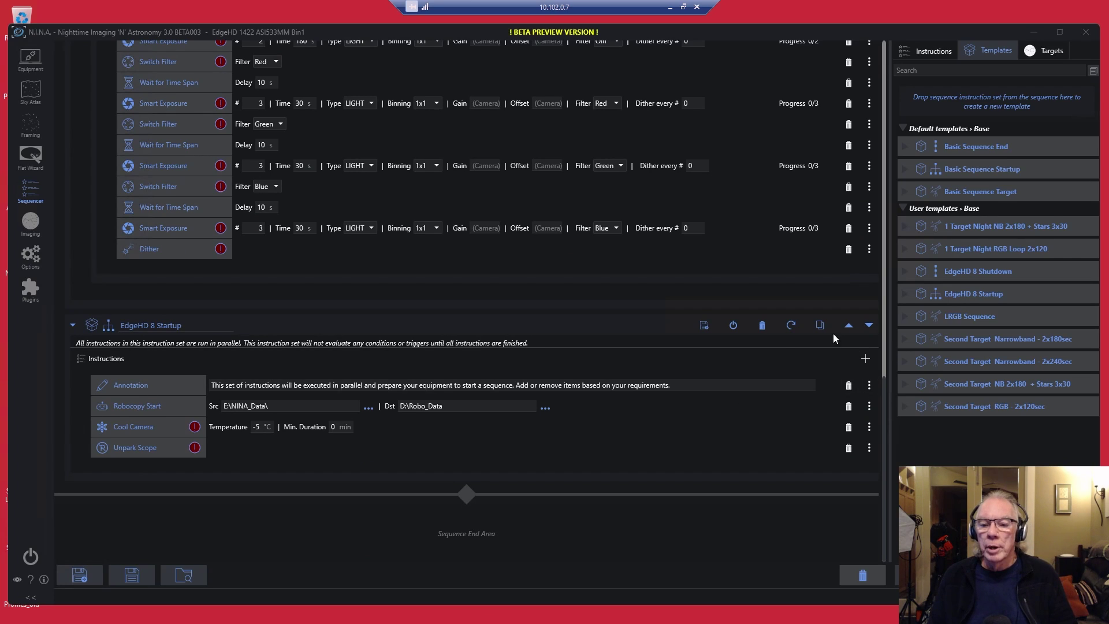
- Remove the stray EdgeHD 8 Startup copy and add the Second Target RGB - 2x120sec block after the first target
click(762, 325)
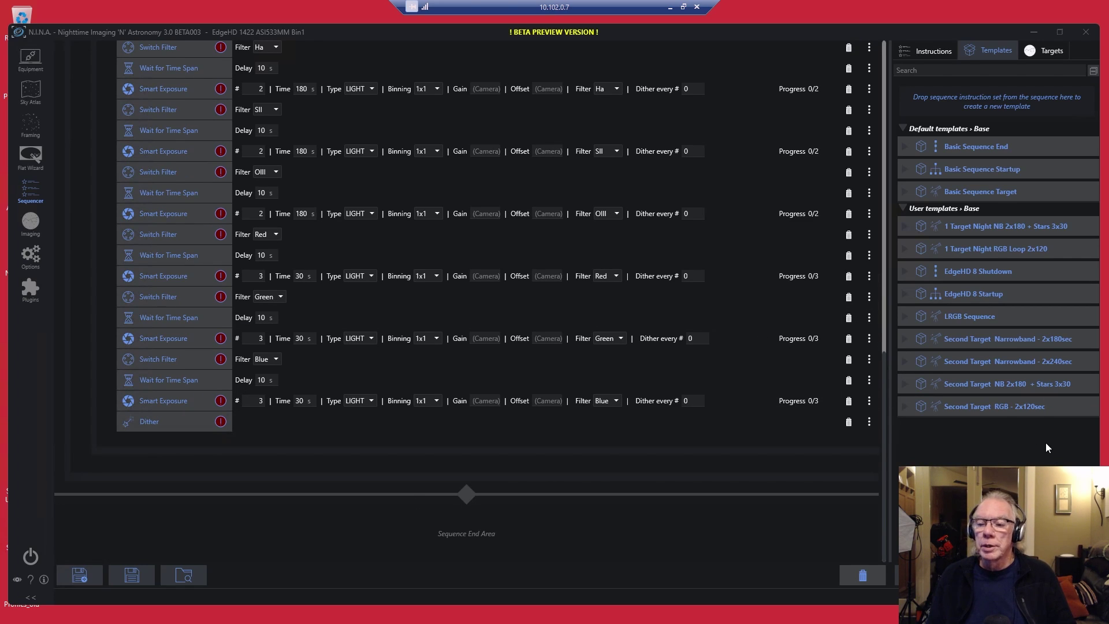
drag(993, 406, 151, 478)
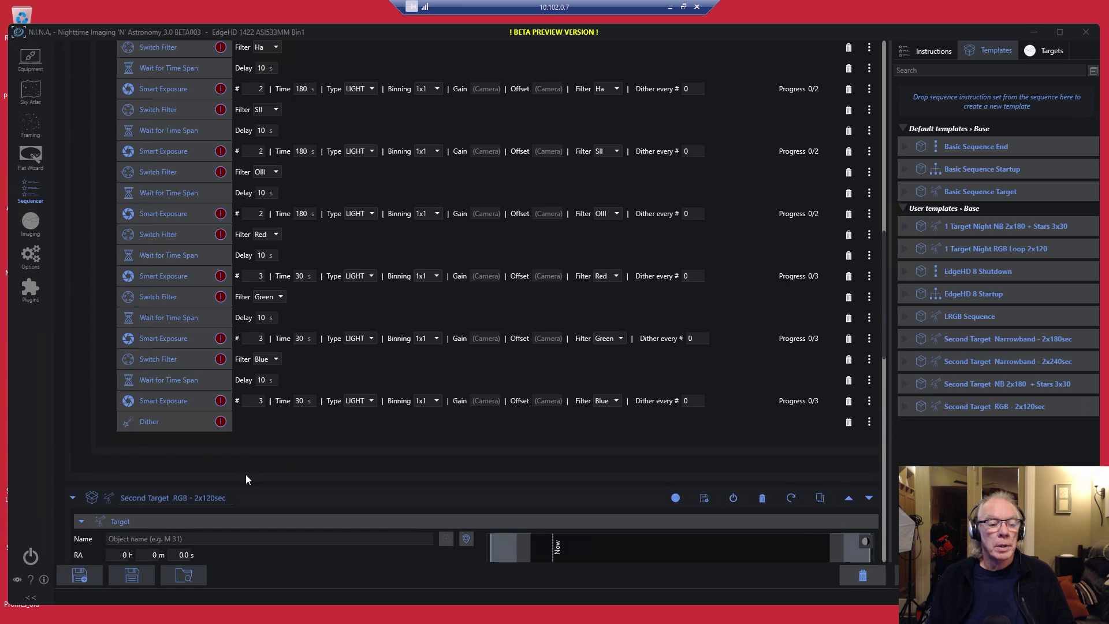
scroll(440, 488, down, 12)
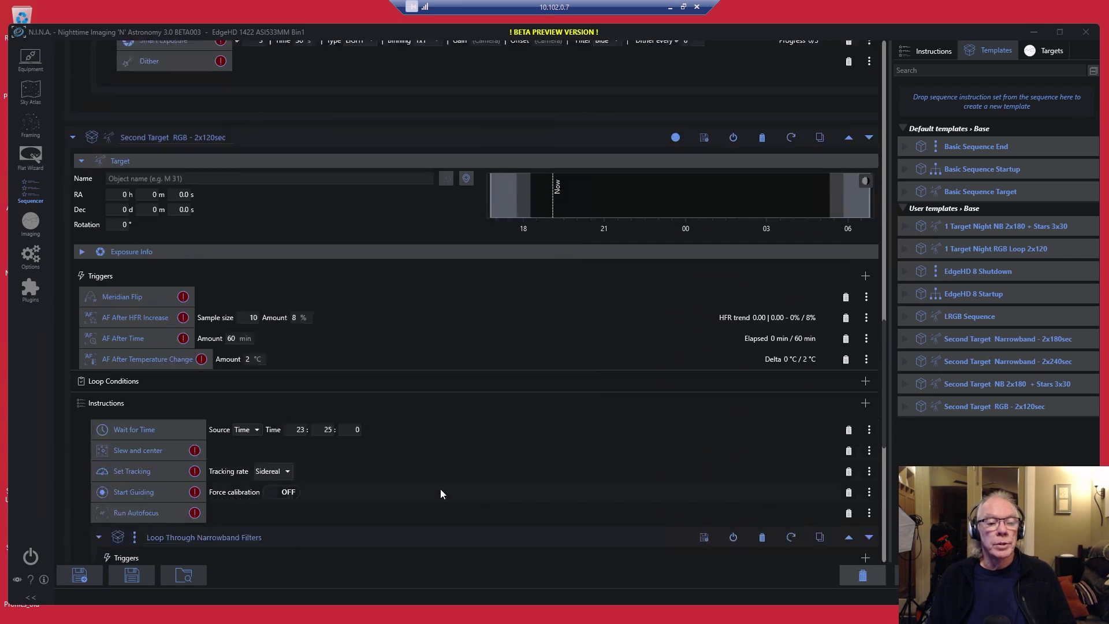
scroll(440, 489, down, 15)
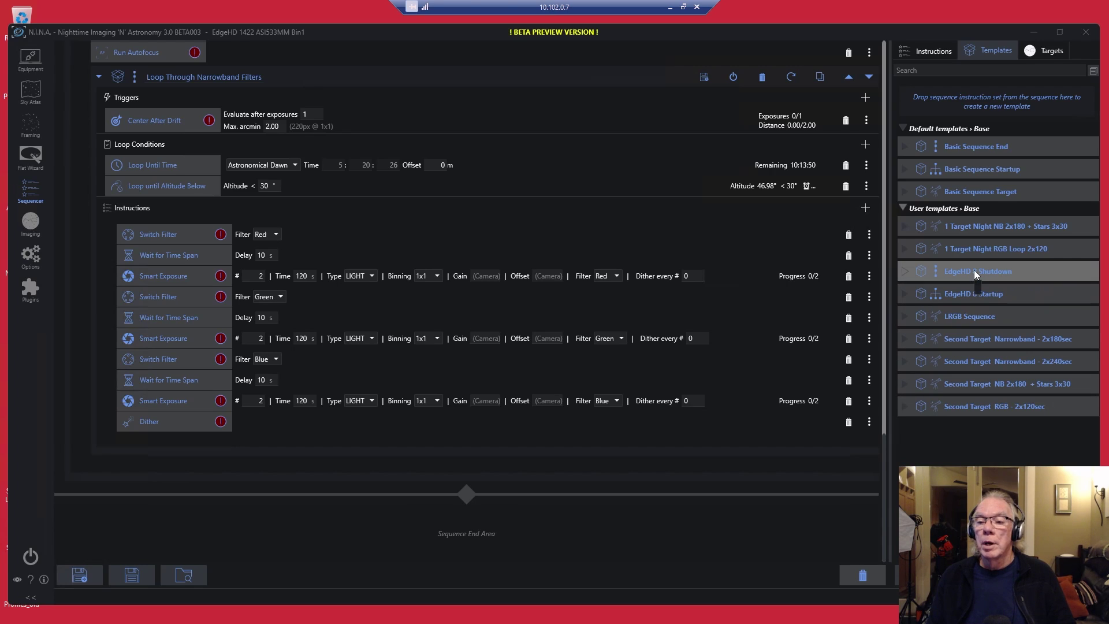
- Put the EdgeHD 8 Shutdown template in the sequence end area, after the RGB block
drag(971, 273, 122, 486)
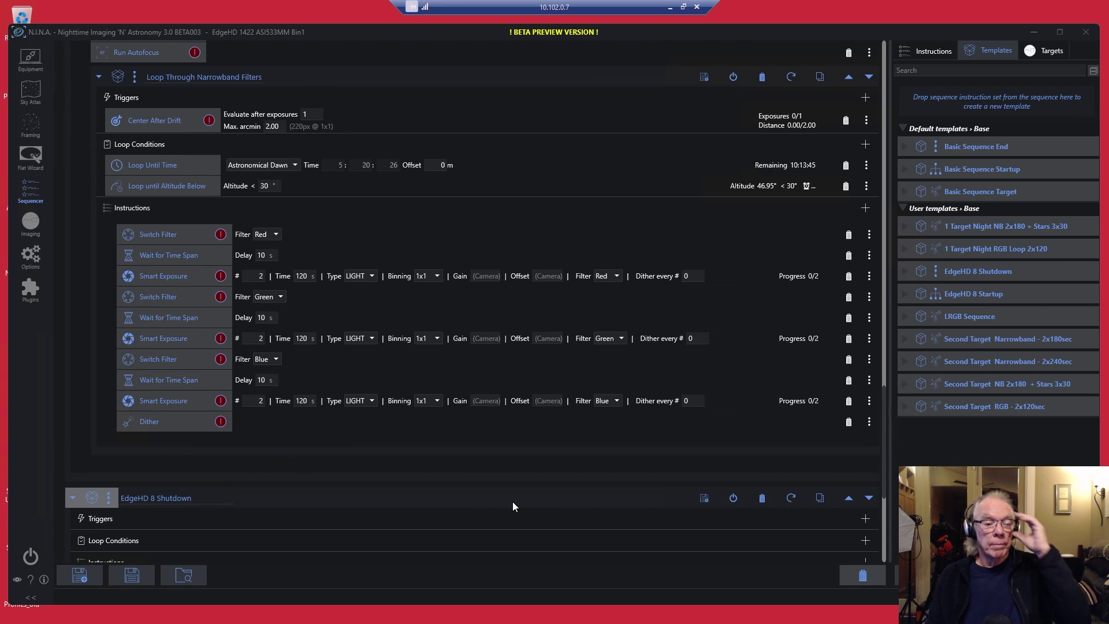
scroll(513, 502, down, 3)
scroll(513, 503, down, 3)
scroll(513, 501, up, 5)
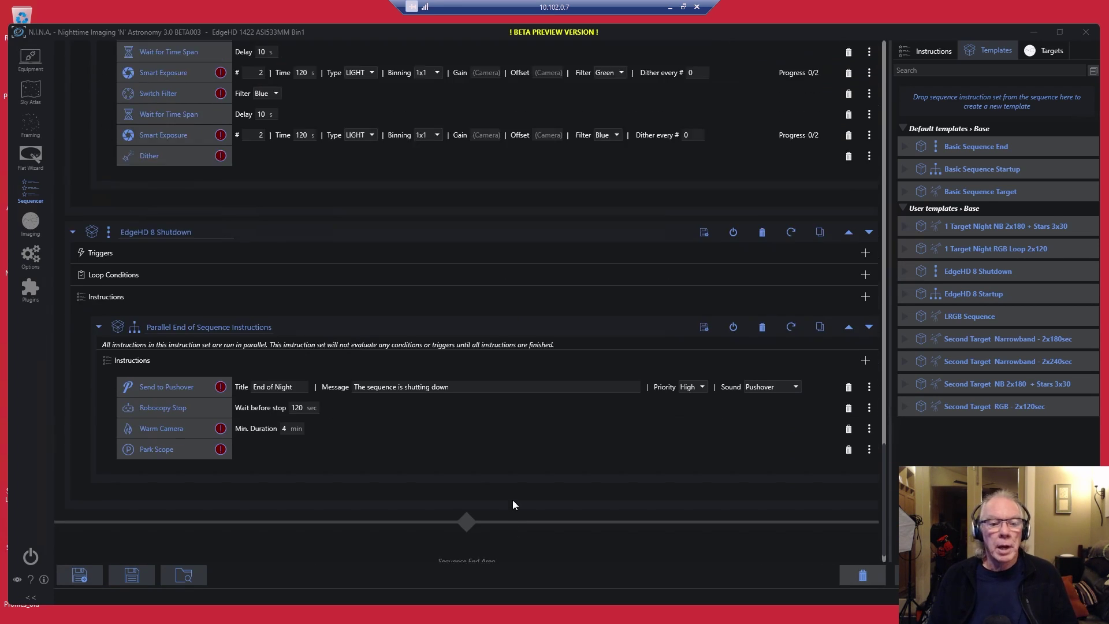
scroll(512, 501, up, 10)
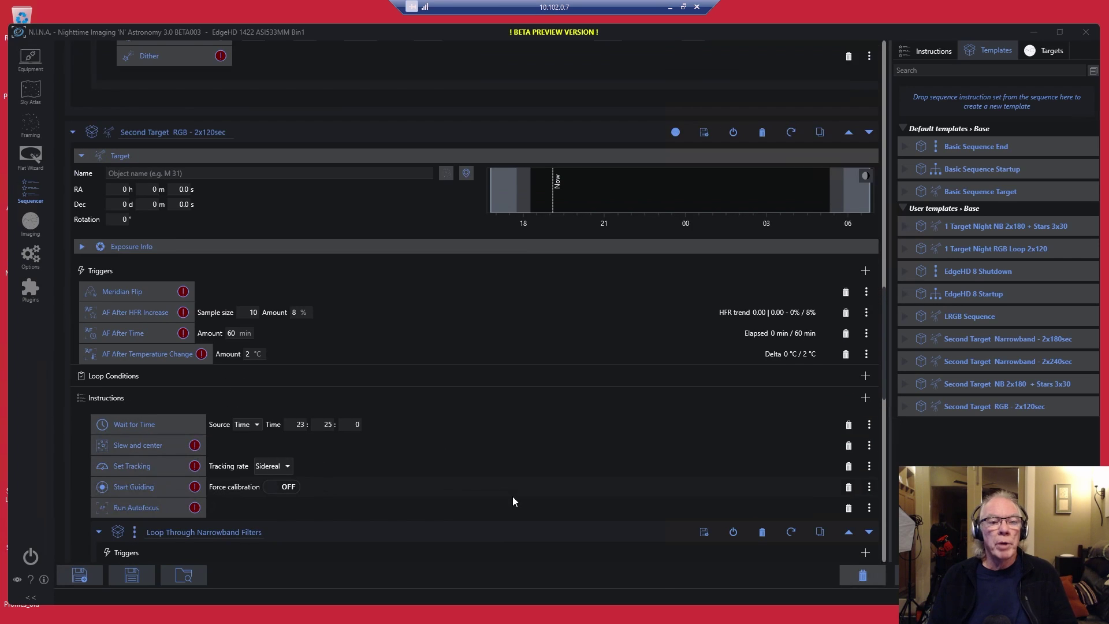
scroll(512, 500, up, 10)
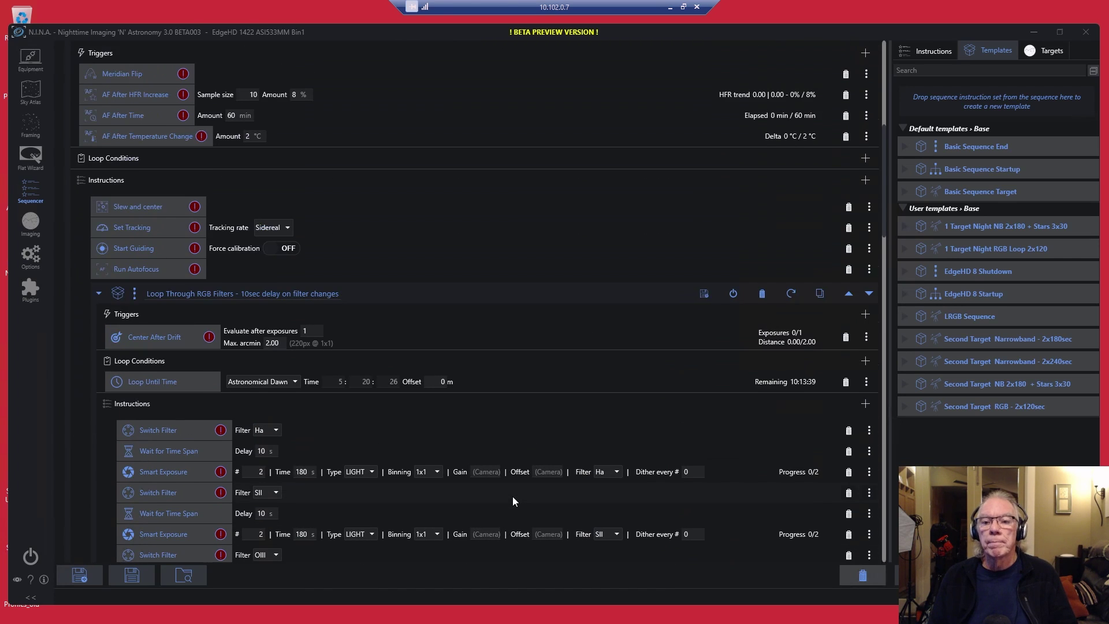
scroll(513, 500, up, 10)
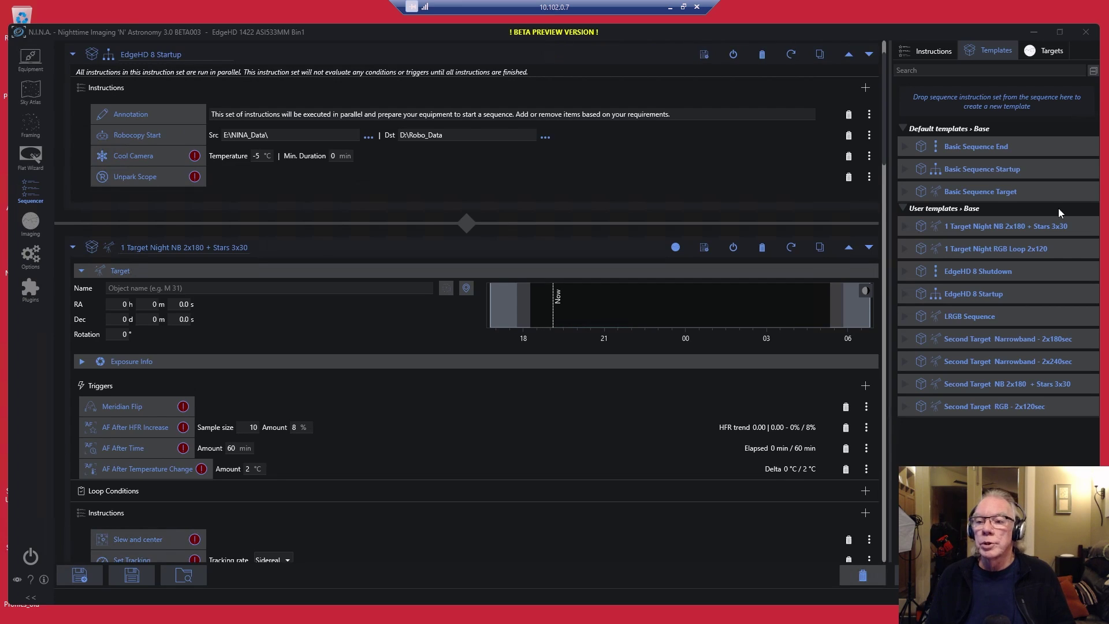
- Drag the saved Barnard 33 target onto the first target block, giving RA 5h 40m 59.0s, Dec -2d 27m 30.0s
click(1051, 50)
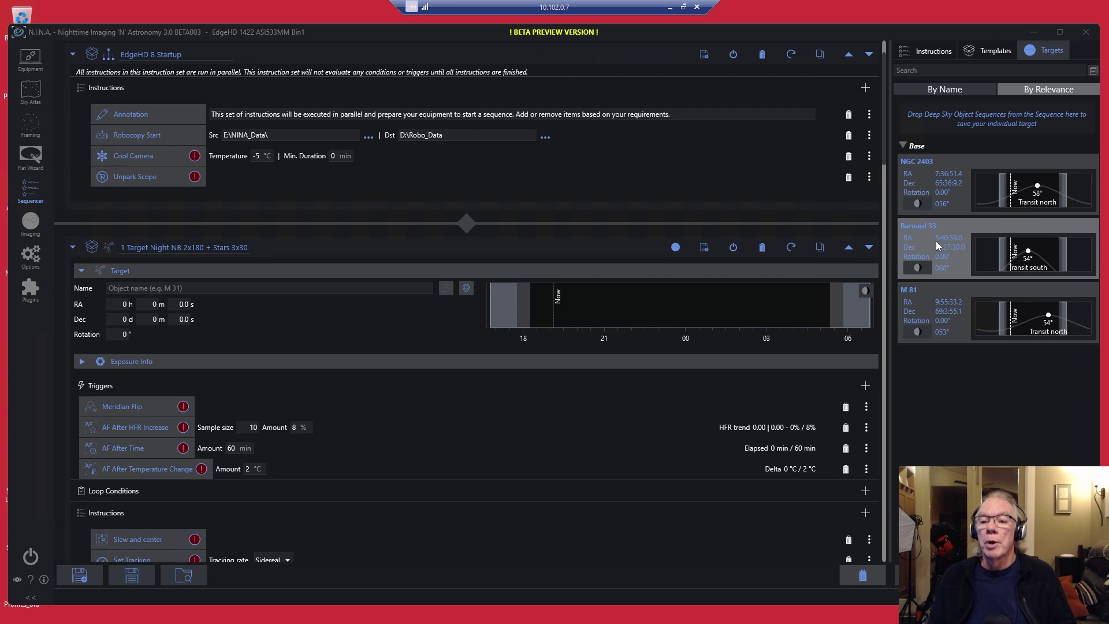
drag(936, 245, 630, 307)
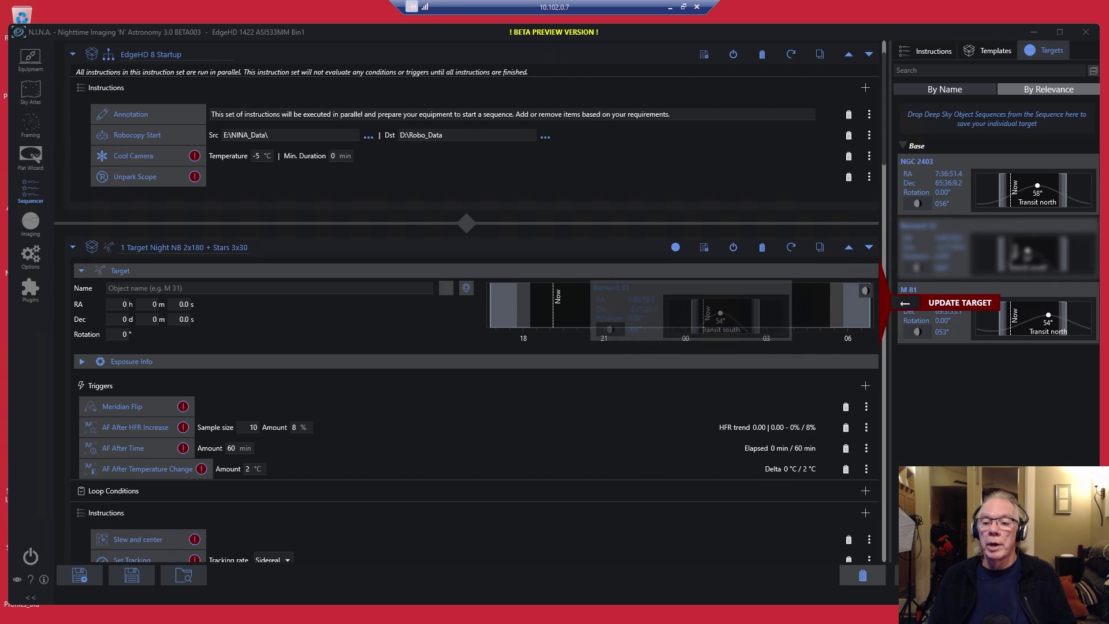
drag(630, 308, 649, 317)
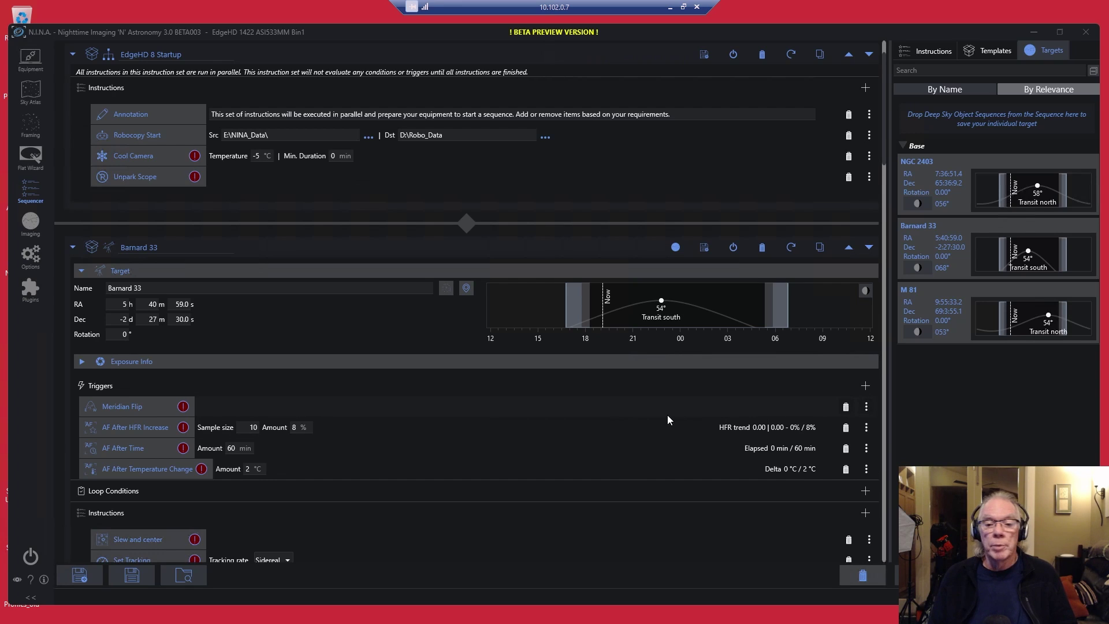
scroll(668, 416, down, 8)
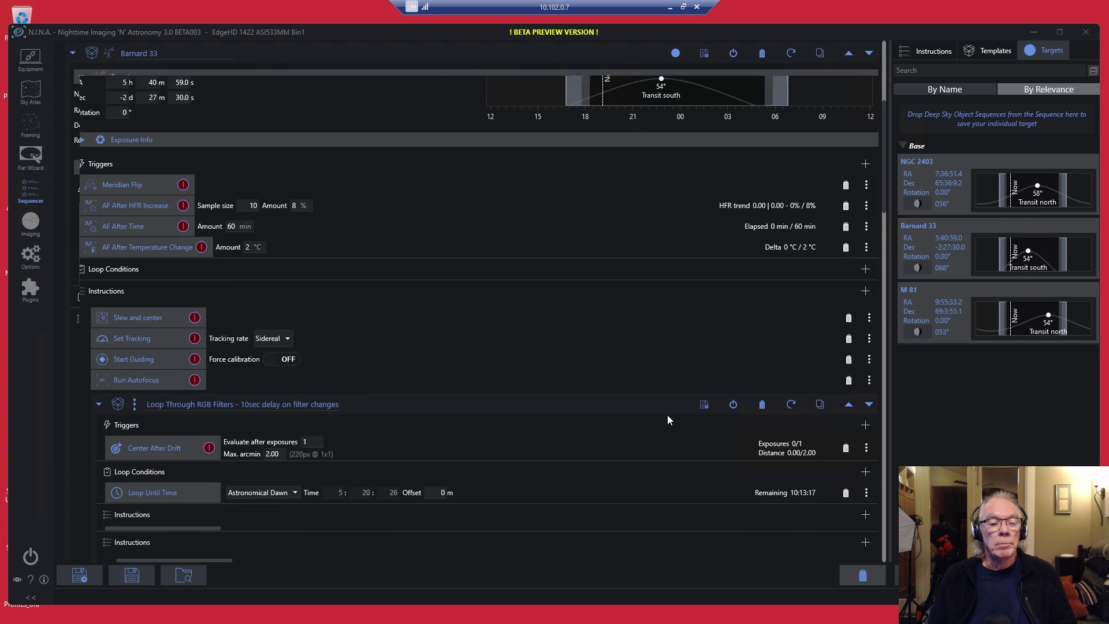
scroll(667, 415, down, 5)
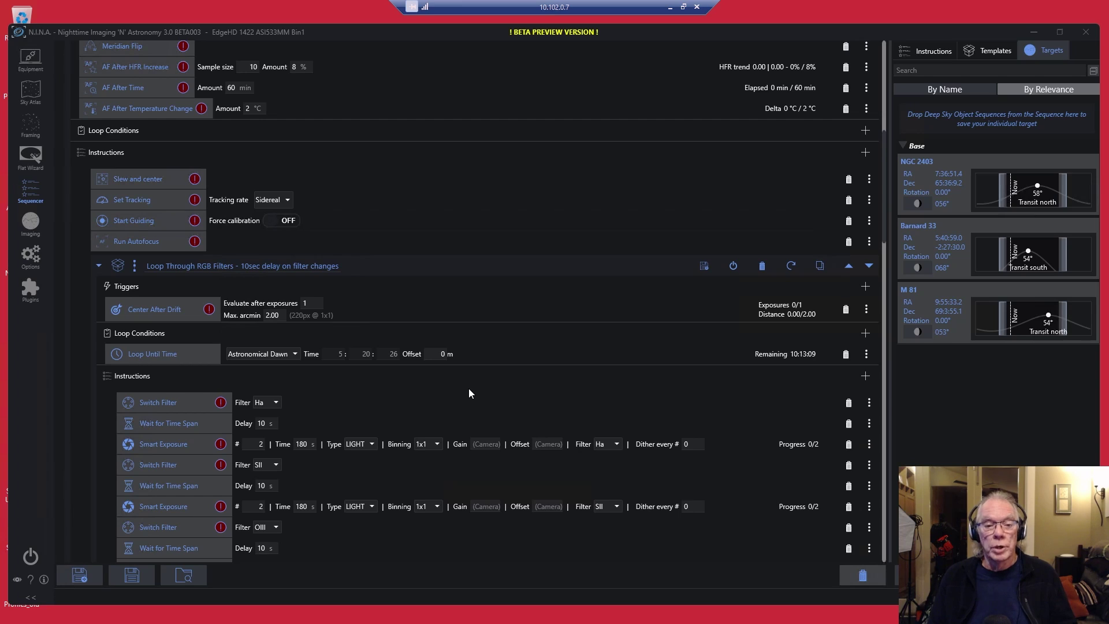
scroll(469, 393, down, 6)
scroll(469, 391, down, 2)
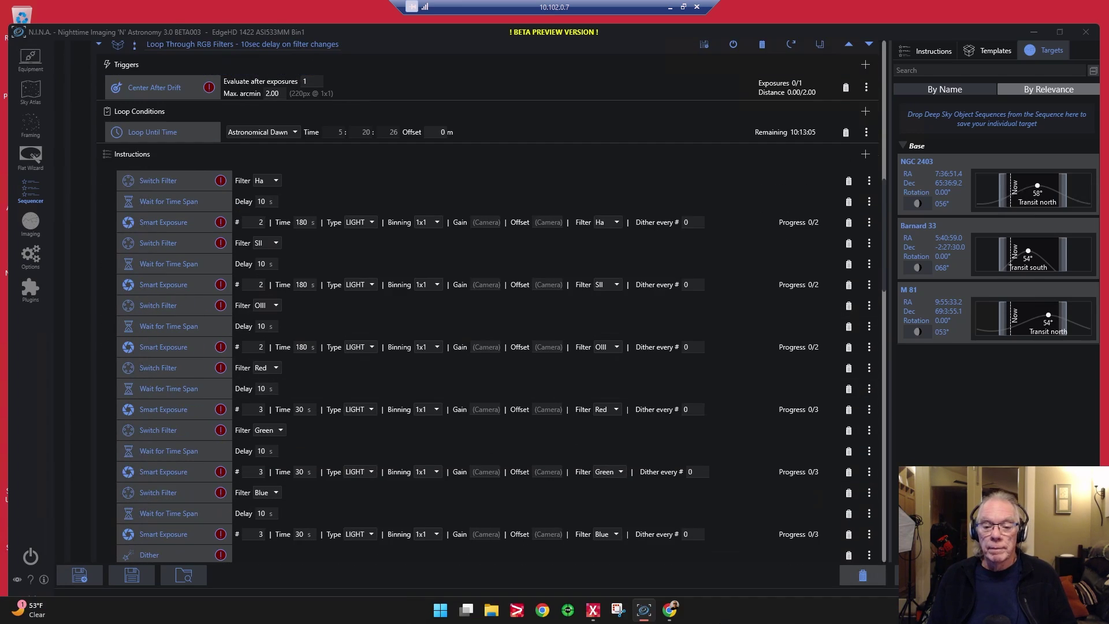
mouse_move(643, 616)
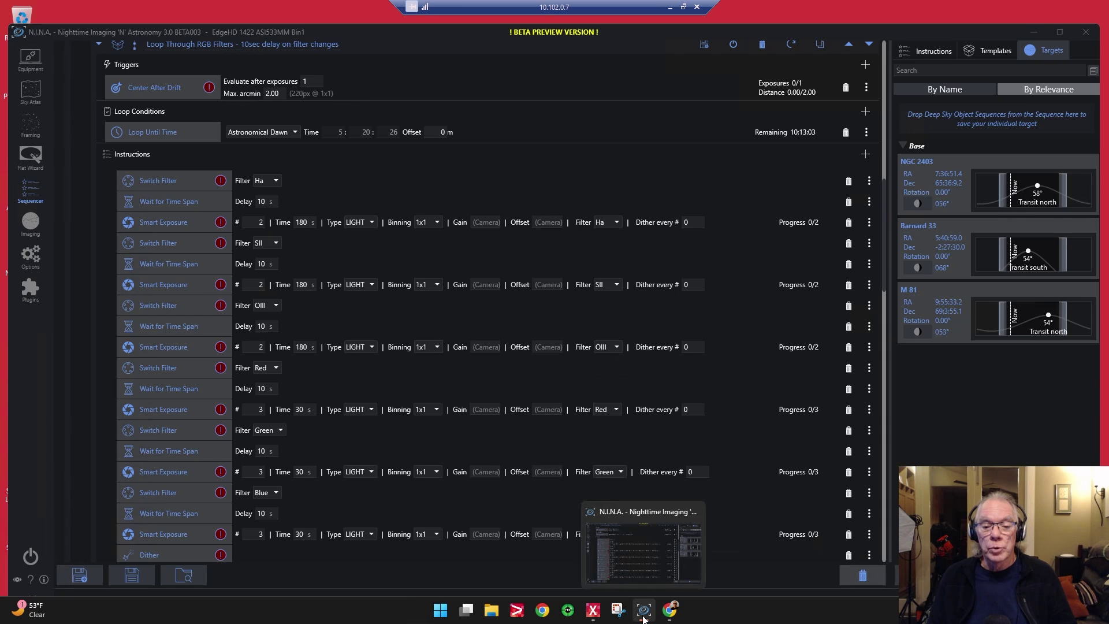
- Check the Horsehead Nebula B 33 altitude chart in Telescopius, peaking at 53° south around 09:58 pm
click(669, 609)
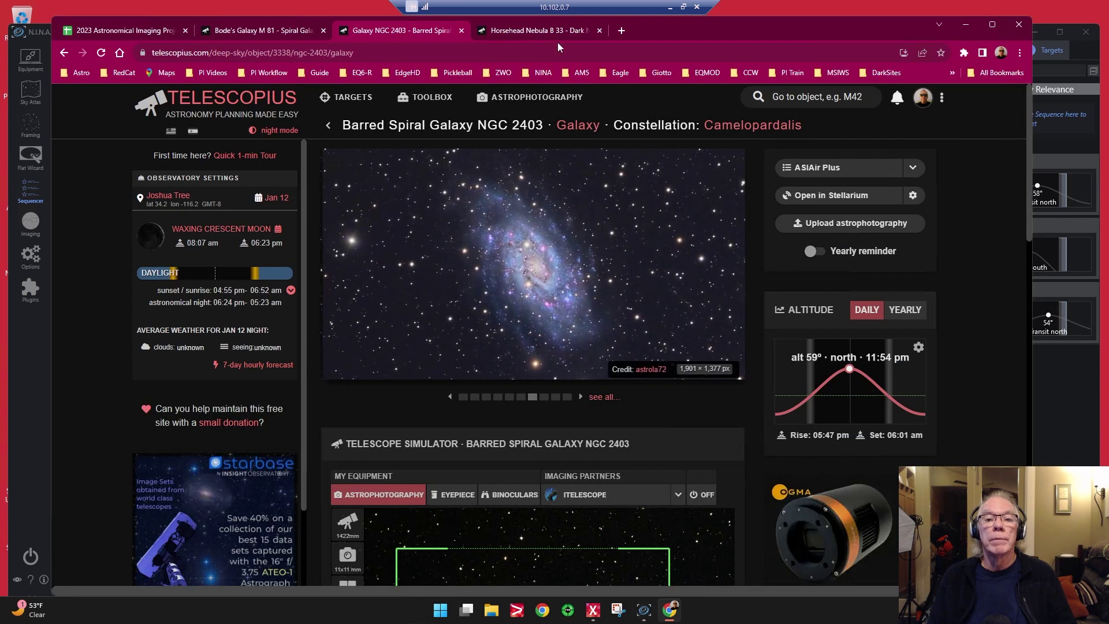
click(527, 32)
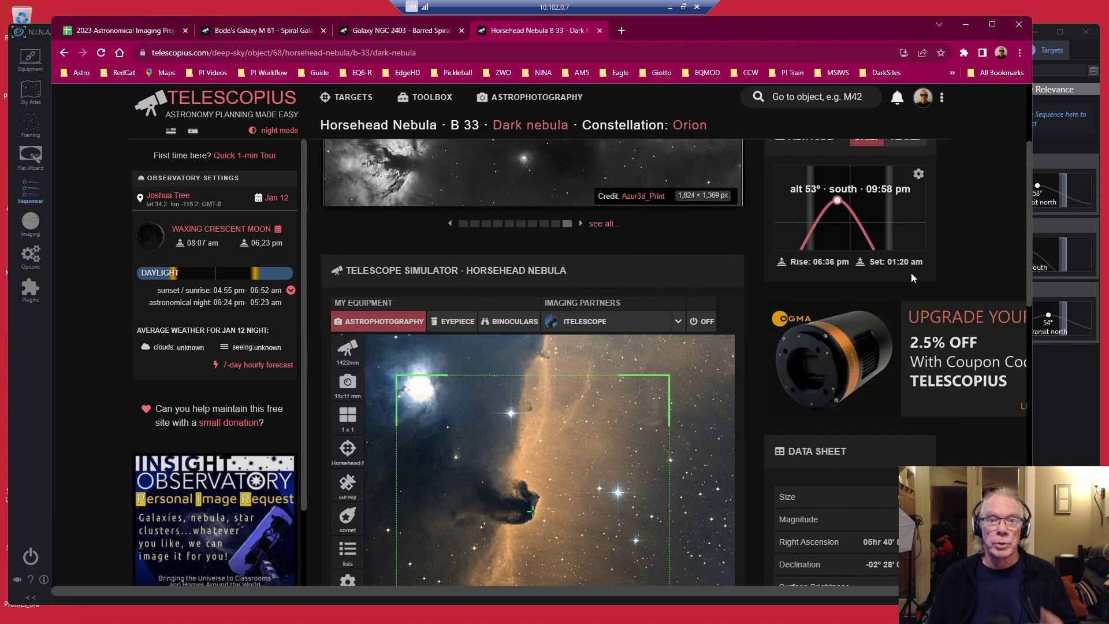
- Back in the sequencer, review the Barnard 33 narrowband loop running until Astronomical Dawn at 5:20:26, entering 1 in a field
click(966, 26)
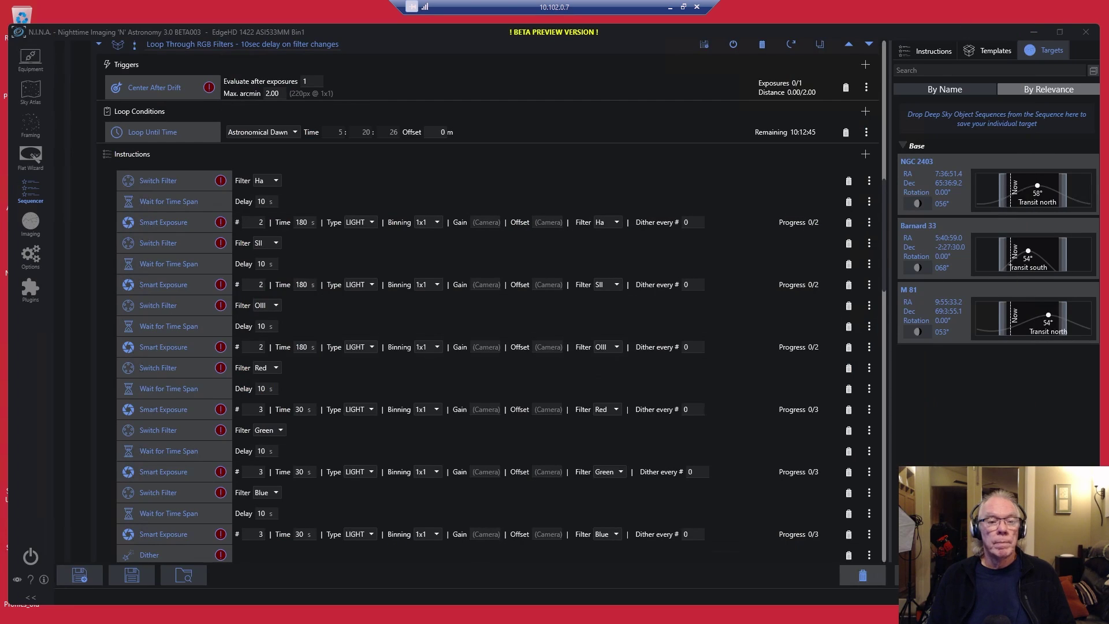
scroll(625, 345, down, 10)
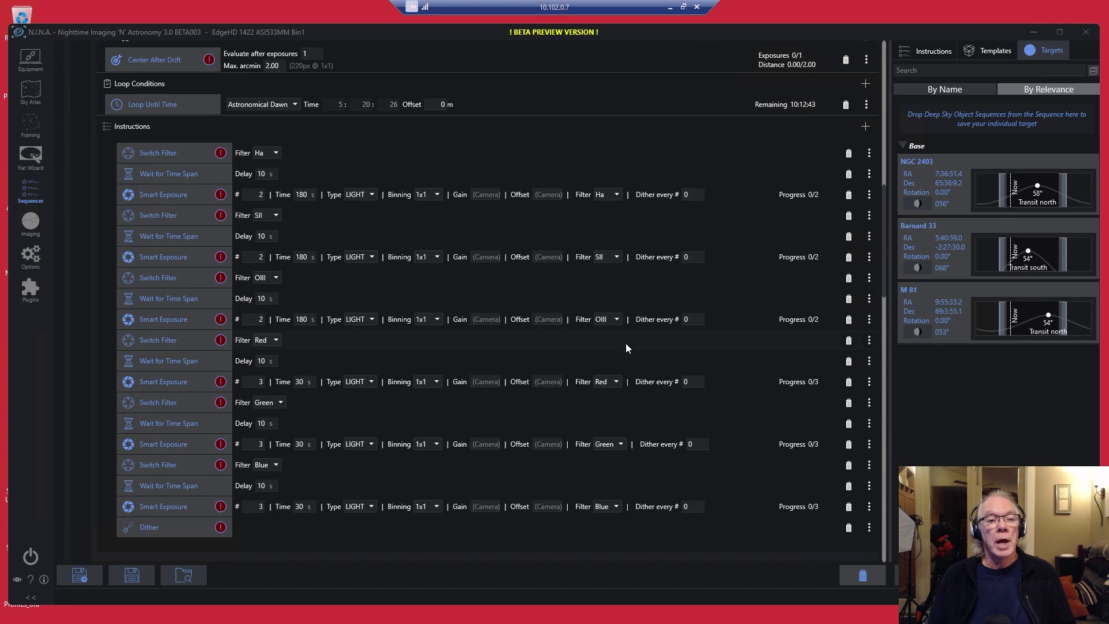
scroll(626, 345, down, 3)
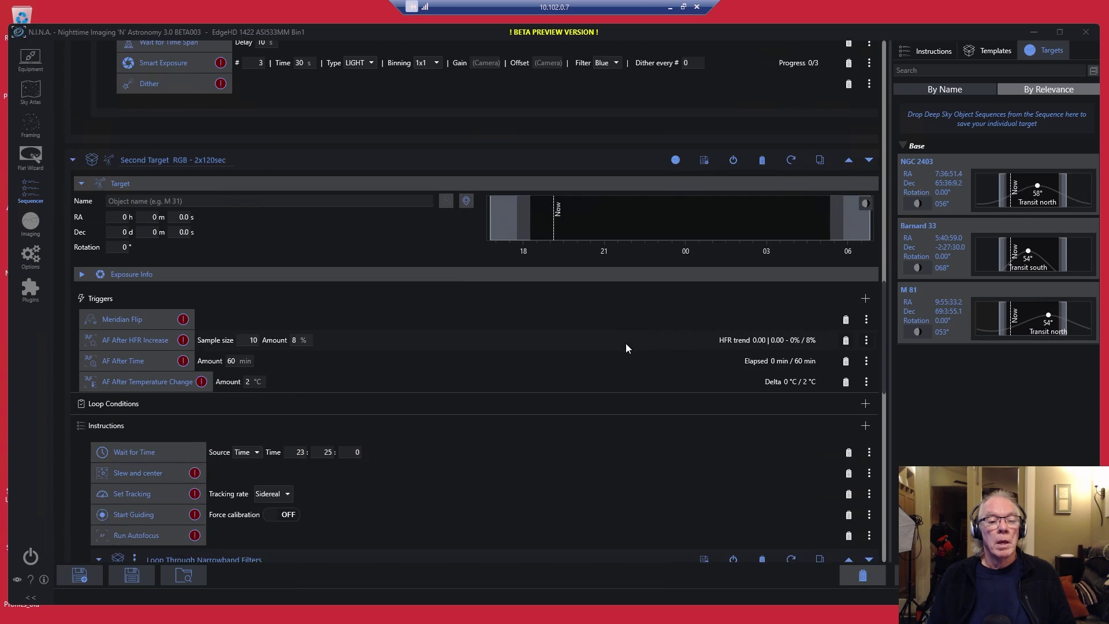
scroll(626, 344, down, 4)
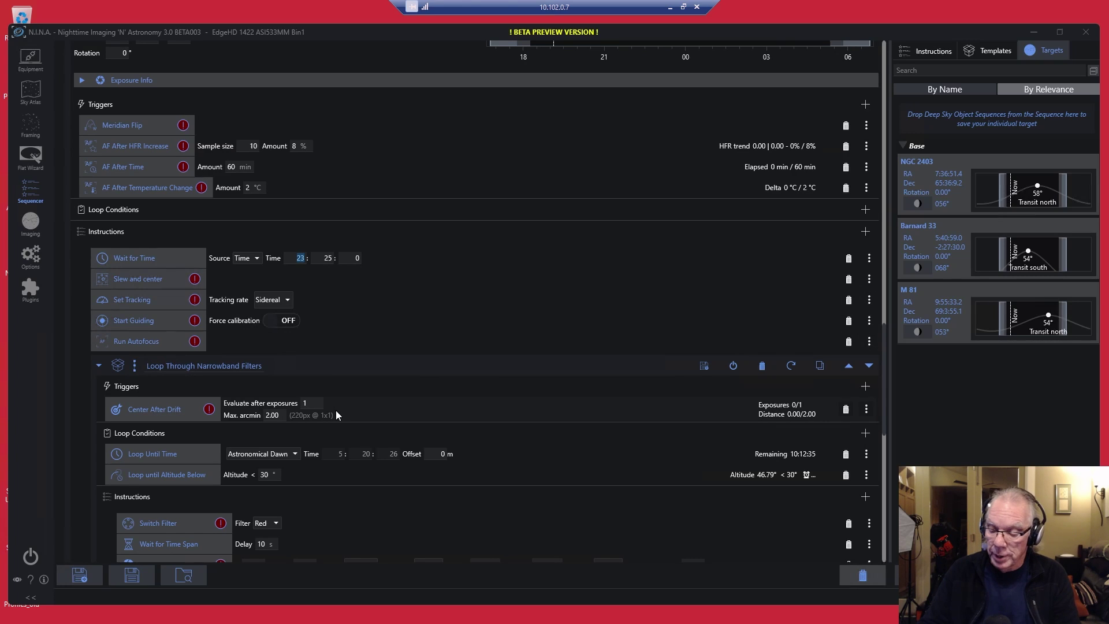
text(1)
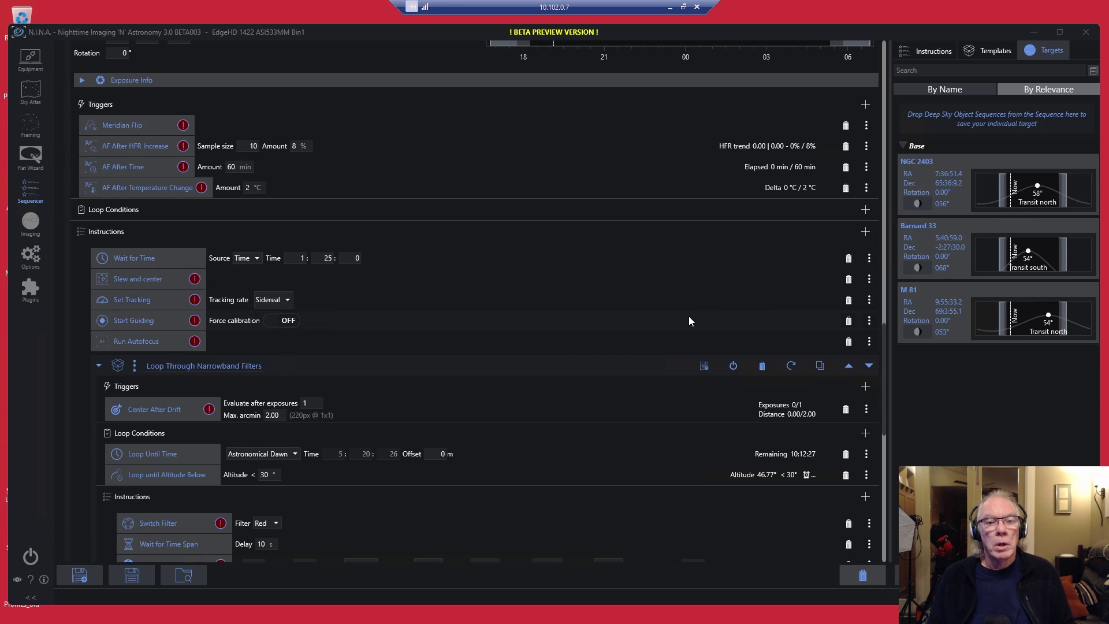
scroll(690, 321, up, 5)
scroll(688, 316, up, 4)
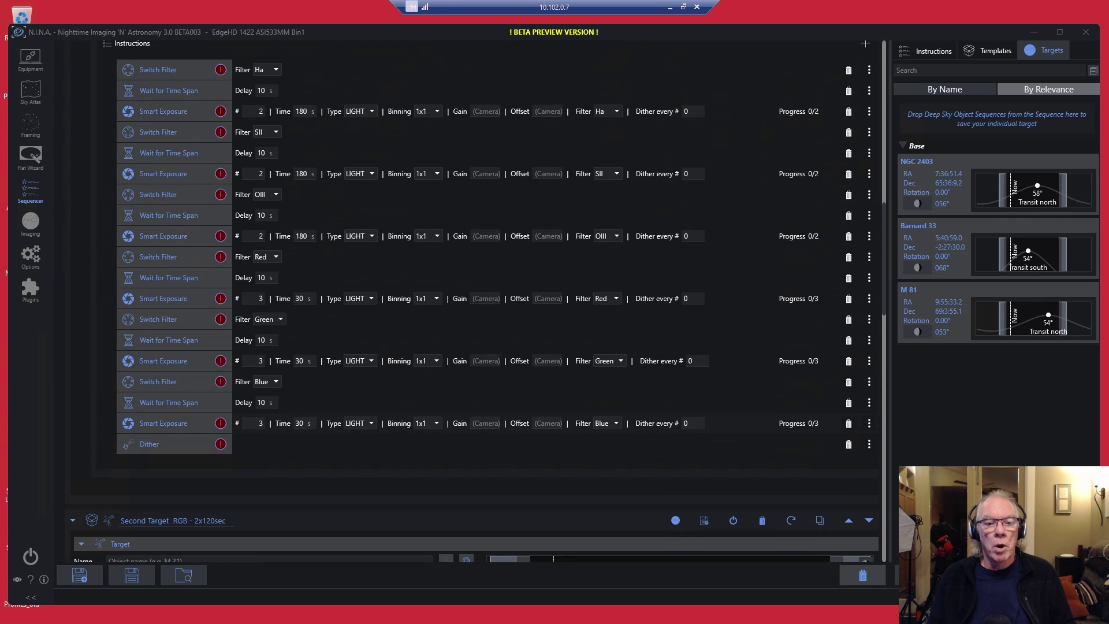
- Inspect the Second Target RGB - 2x120sec block with its empty target name and coordinates
scroll(404, 217, down, 5)
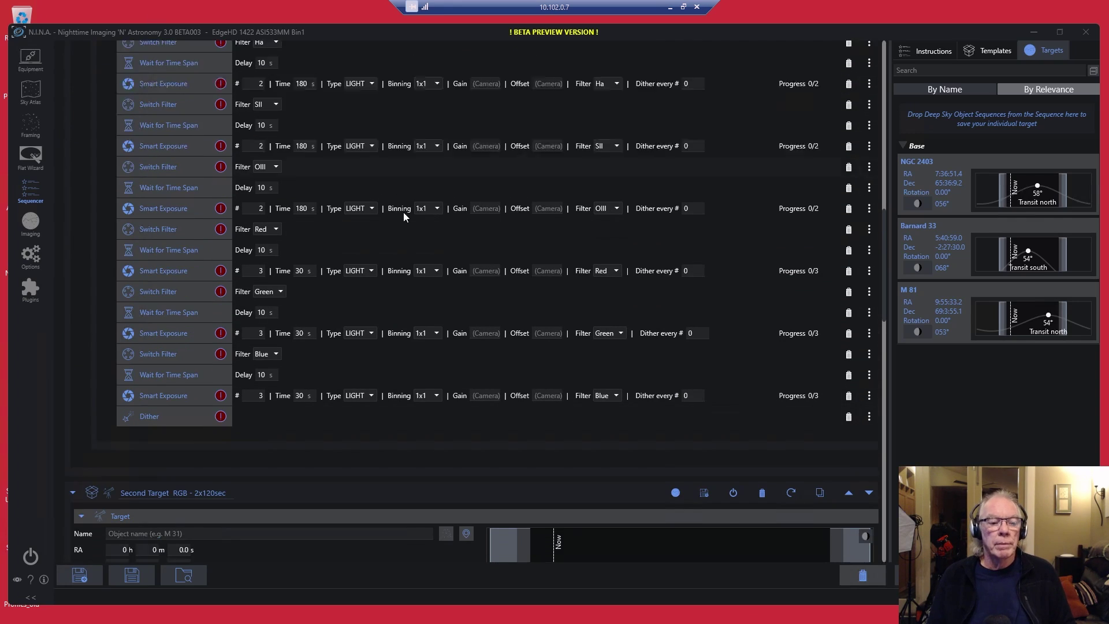
scroll(404, 219, down, 4)
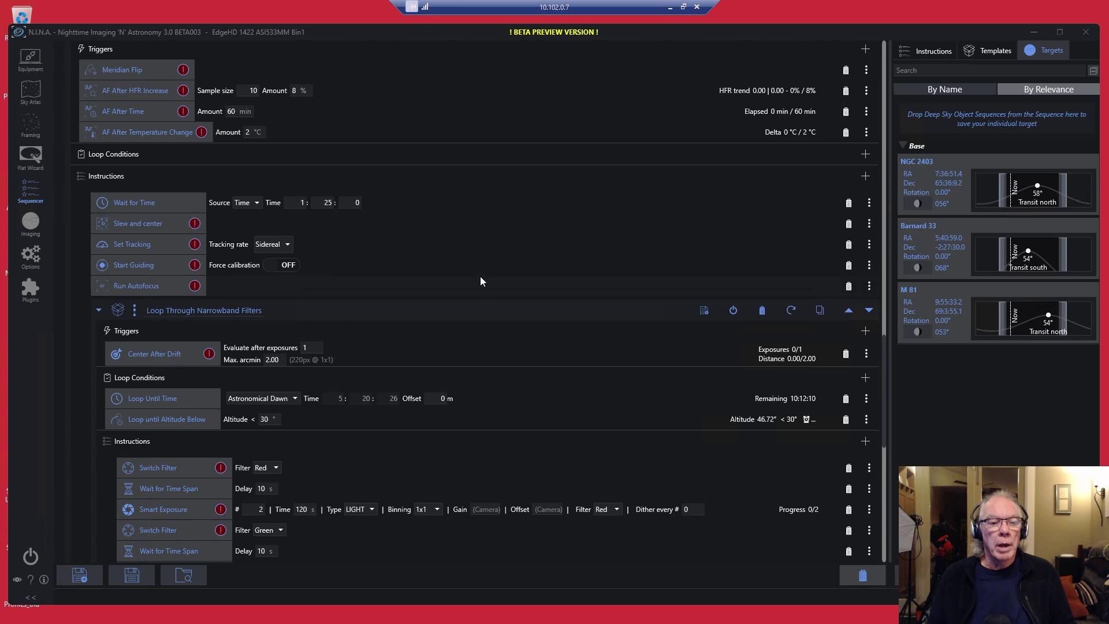
scroll(481, 277, down, 5)
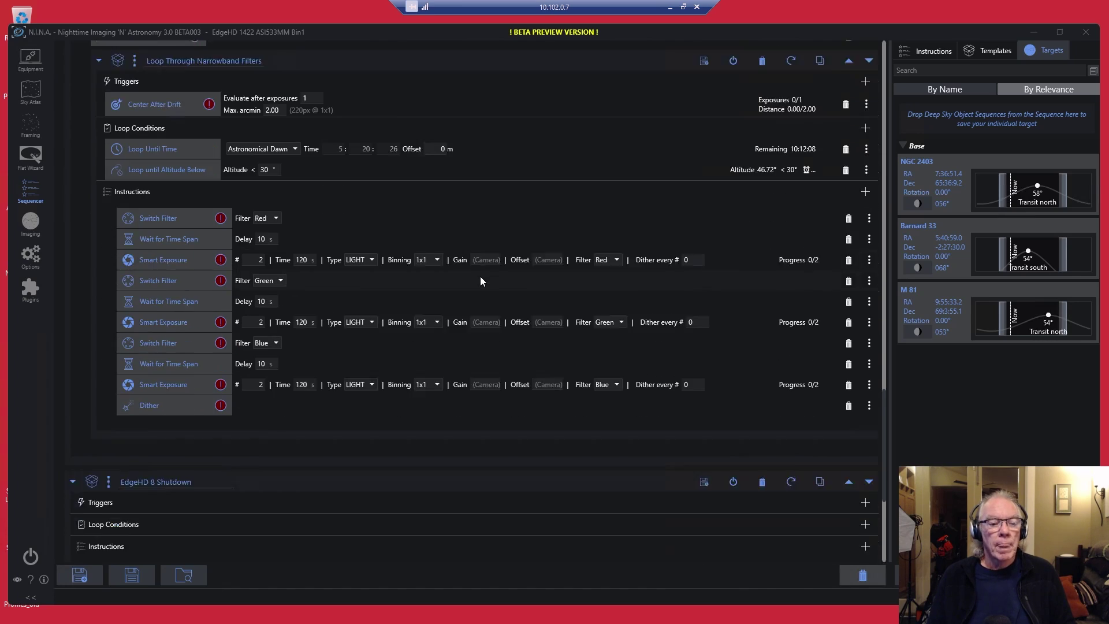
scroll(480, 277, down, 5)
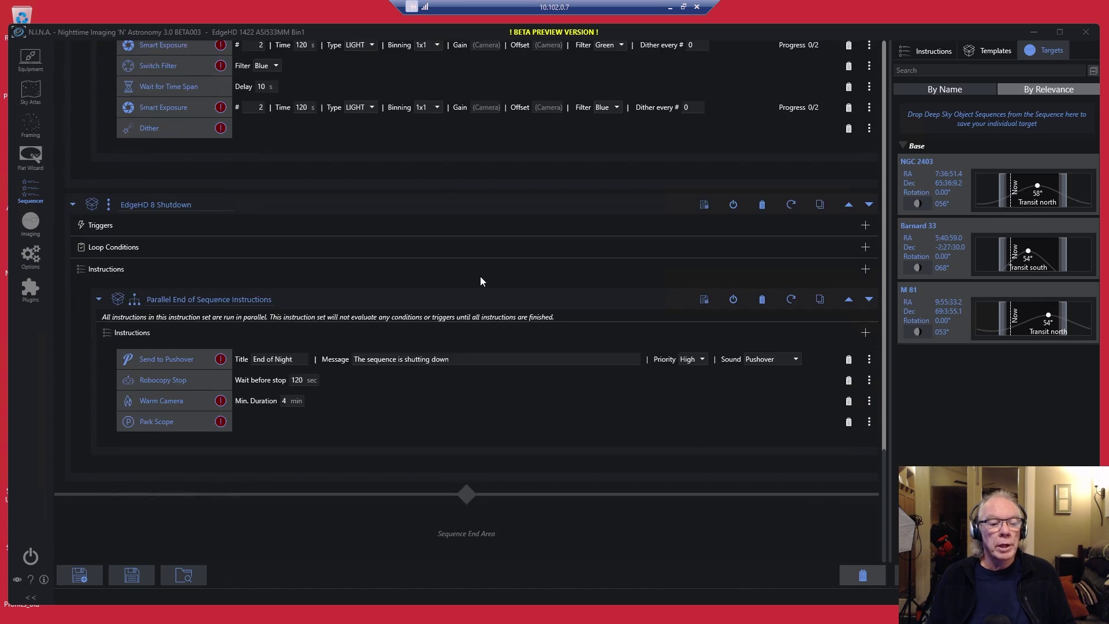
scroll(480, 278, up, 10)
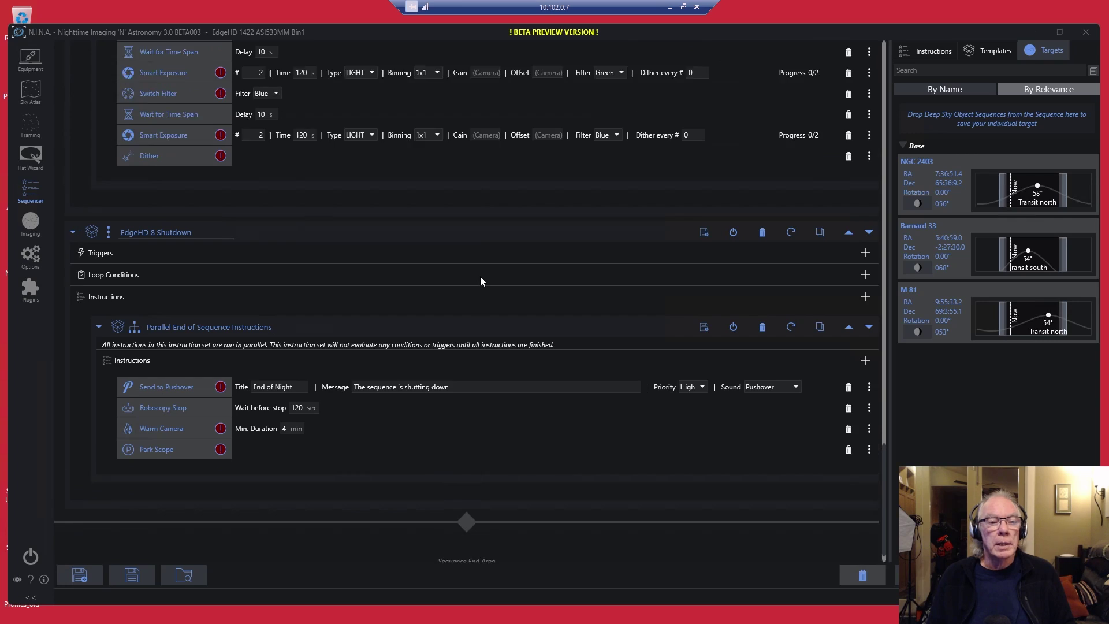
scroll(480, 277, up, 2)
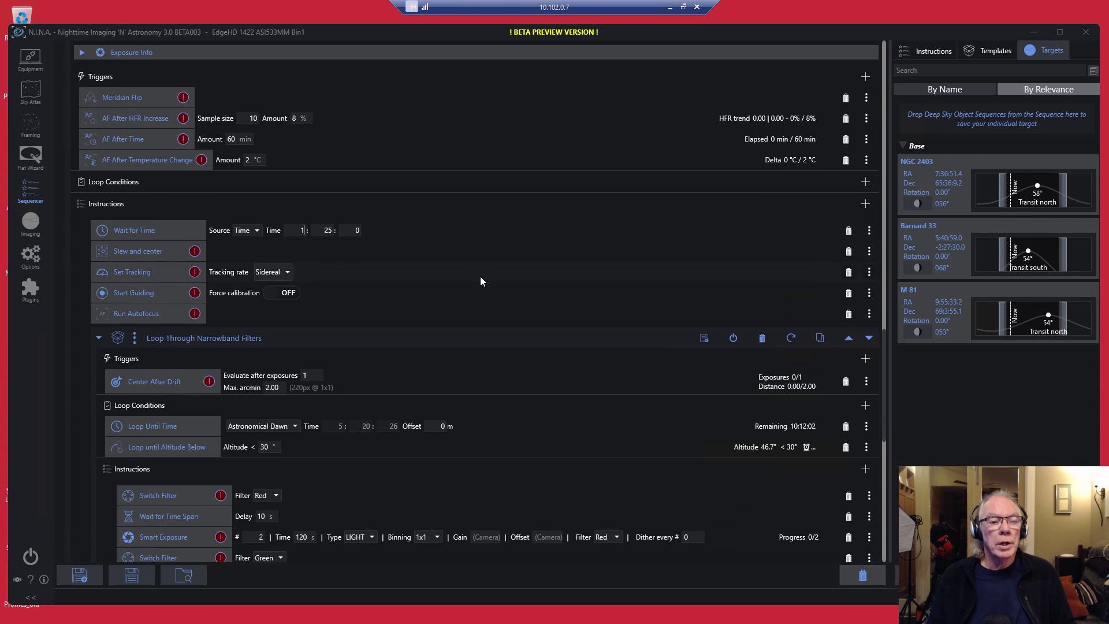
scroll(480, 282, up, 6)
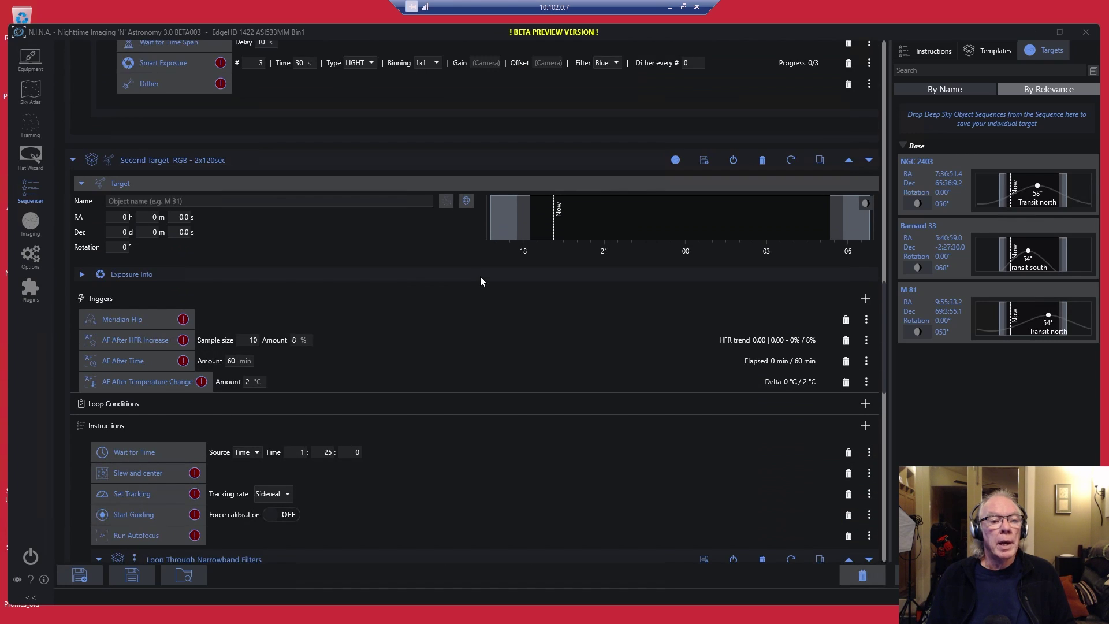
scroll(479, 282, down, 4)
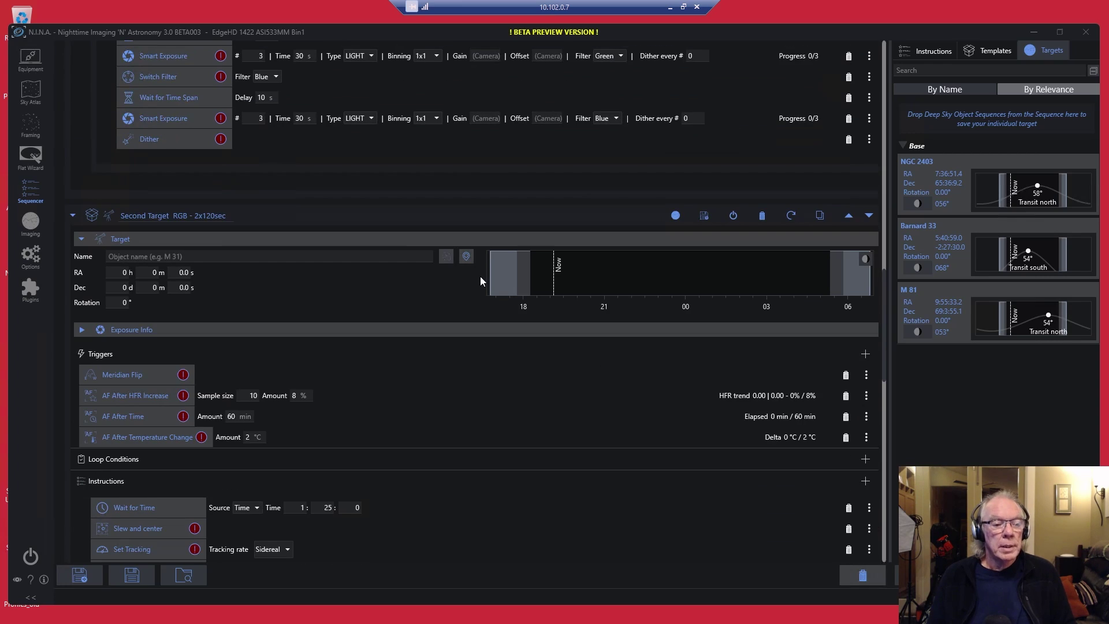
scroll(480, 281, down, 3)
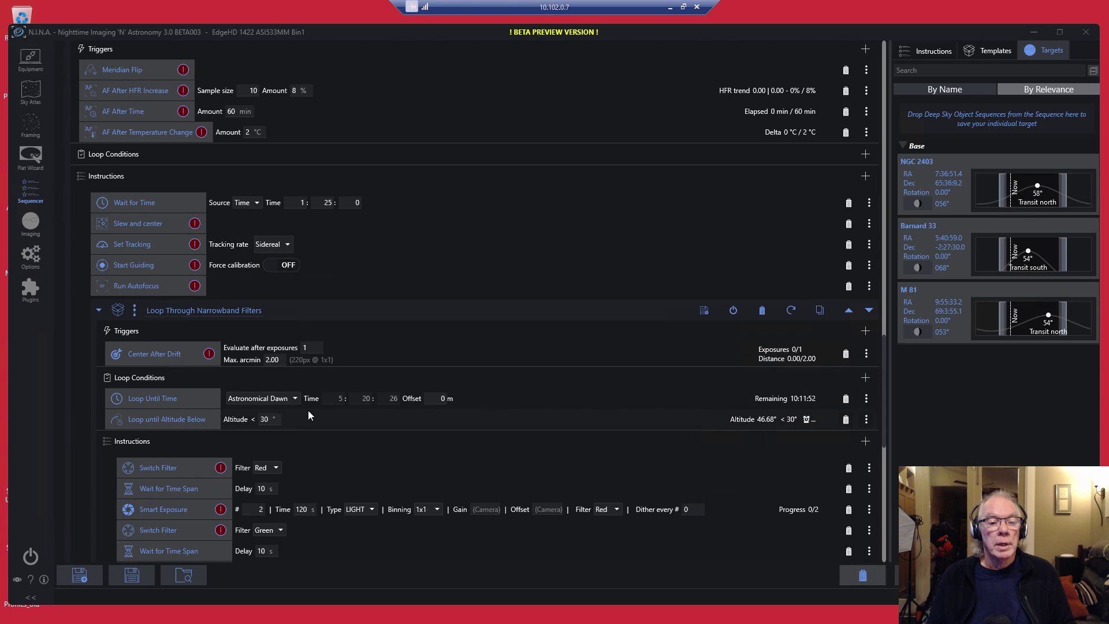
scroll(472, 368, up, 3)
scroll(472, 369, up, 1)
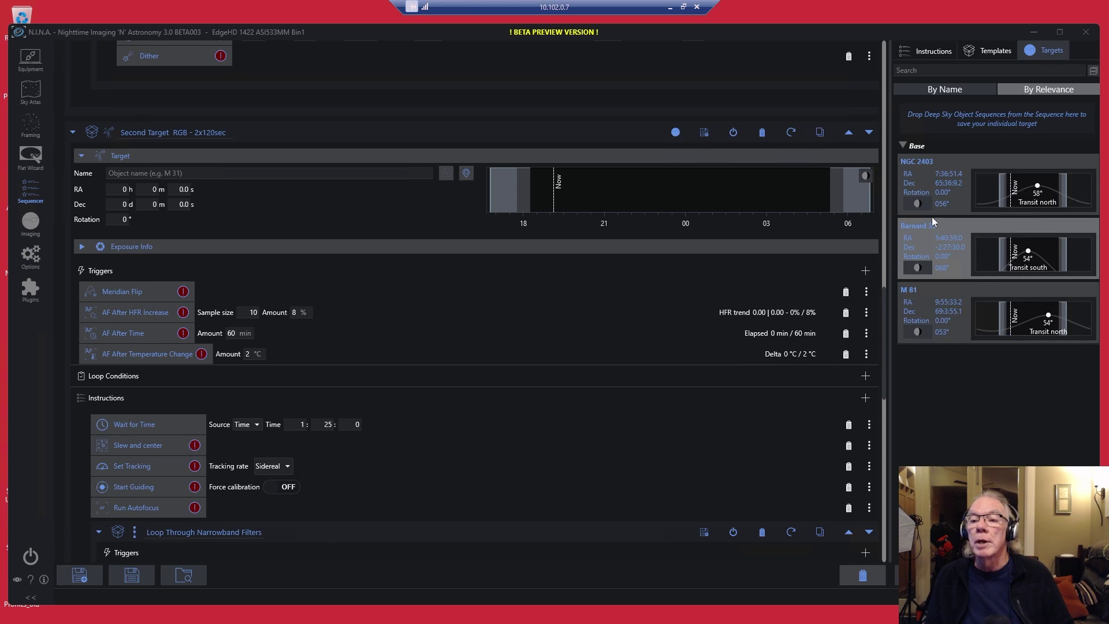
- Drag the saved NGC 2403 target onto the second target block, filling its name and coordinates
drag(936, 181, 629, 190)
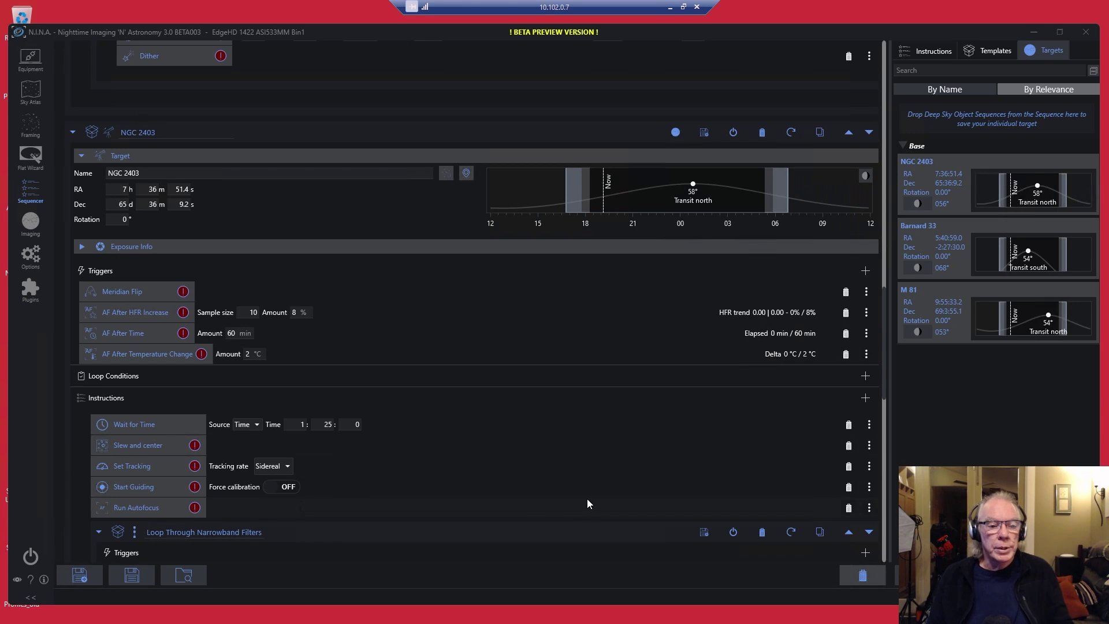
scroll(588, 503, down, 5)
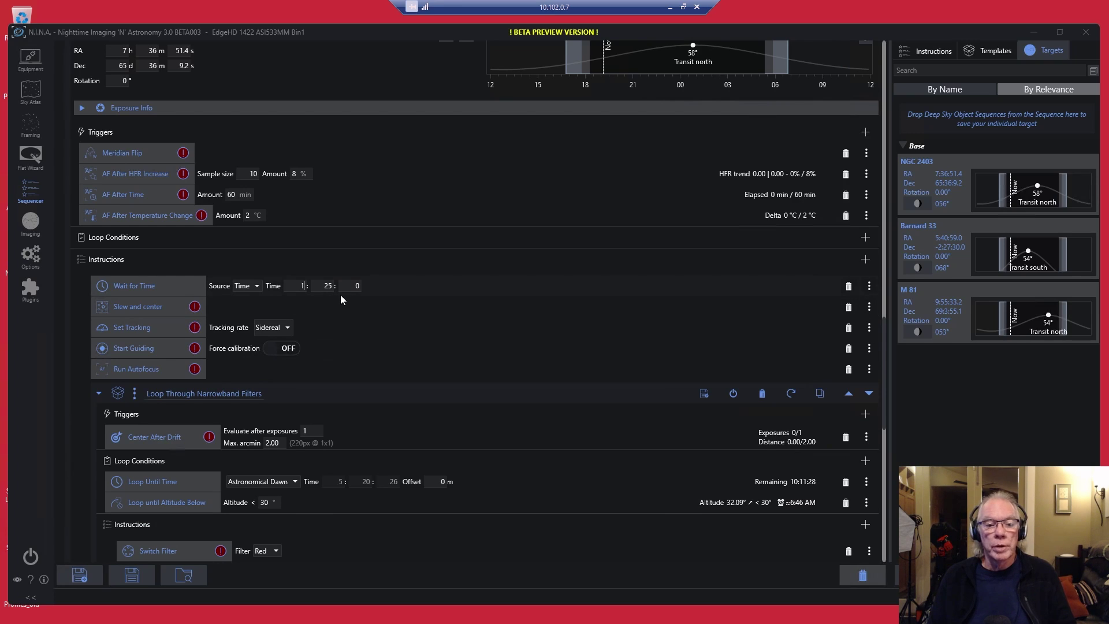
scroll(569, 308, up, 5)
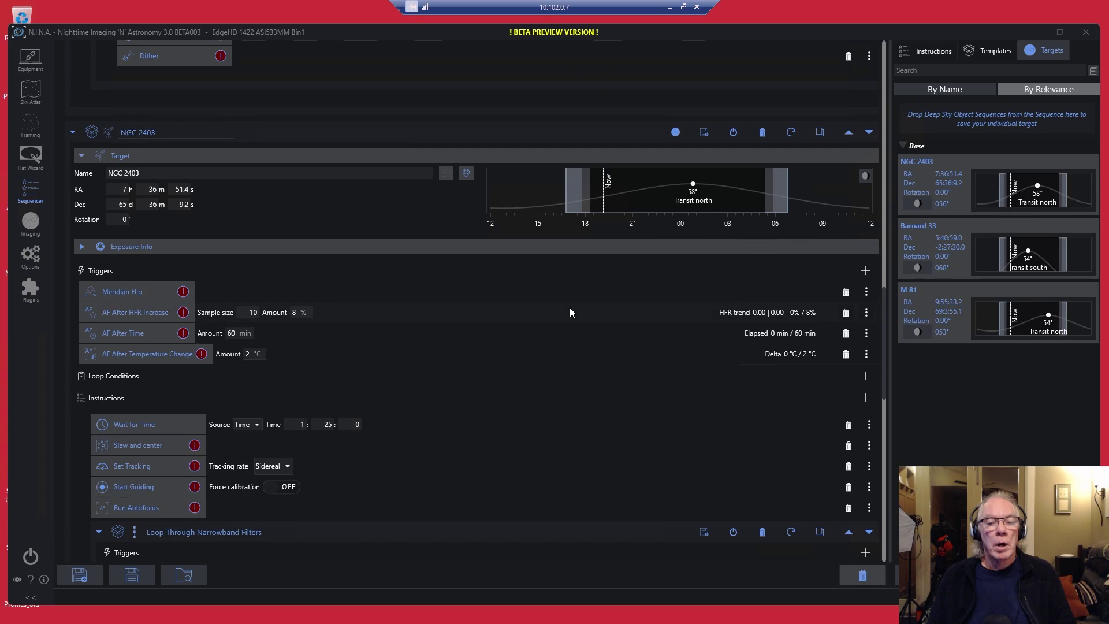
scroll(567, 306, up, 20)
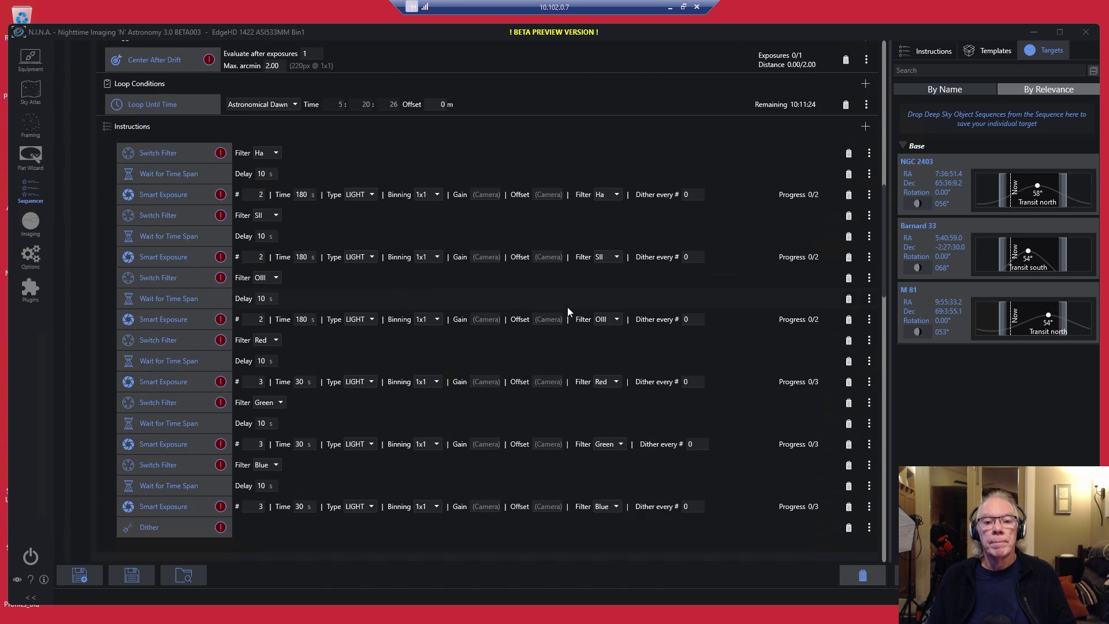
scroll(567, 307, up, 17)
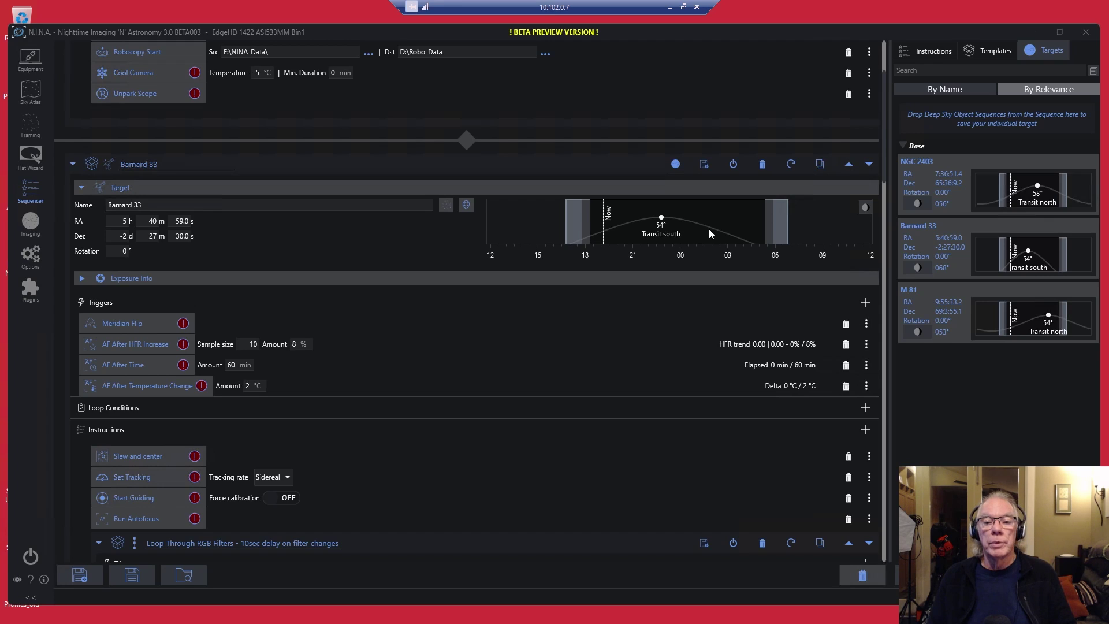
scroll(416, 355, down, 5)
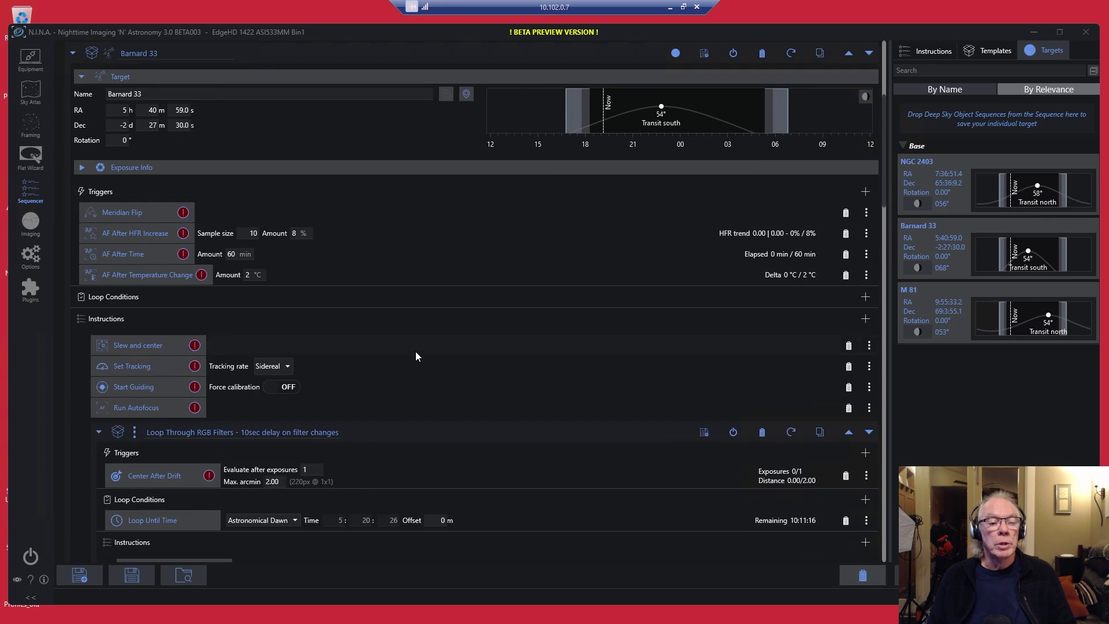
scroll(414, 351, down, 1)
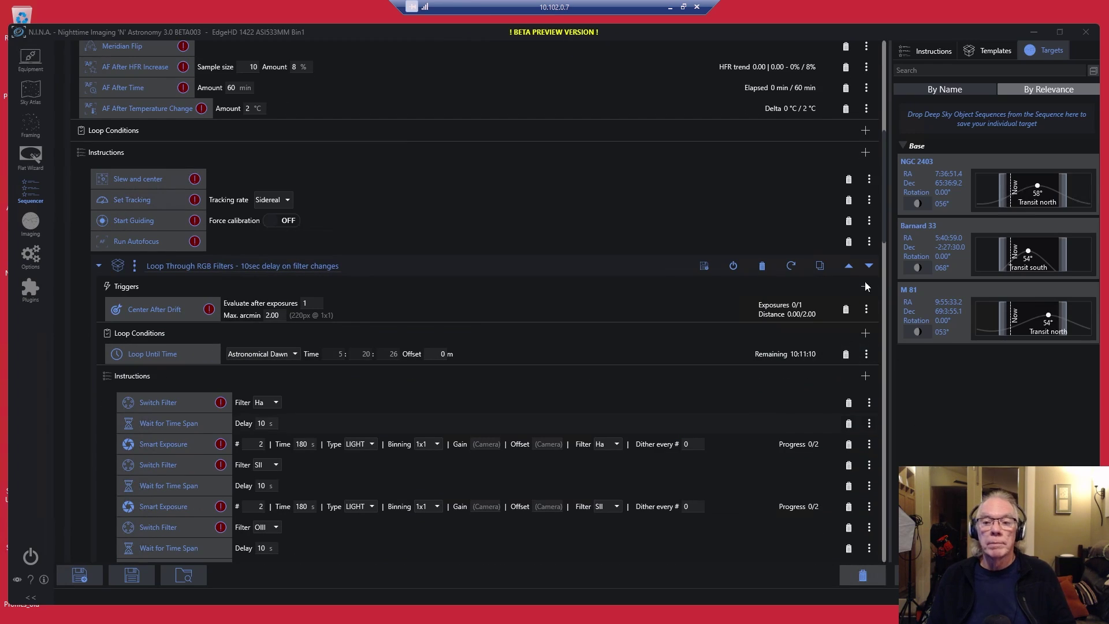
- Add a 'Loop until Altitude Below' 30° condition to Barnard 33's filter loop
click(940, 51)
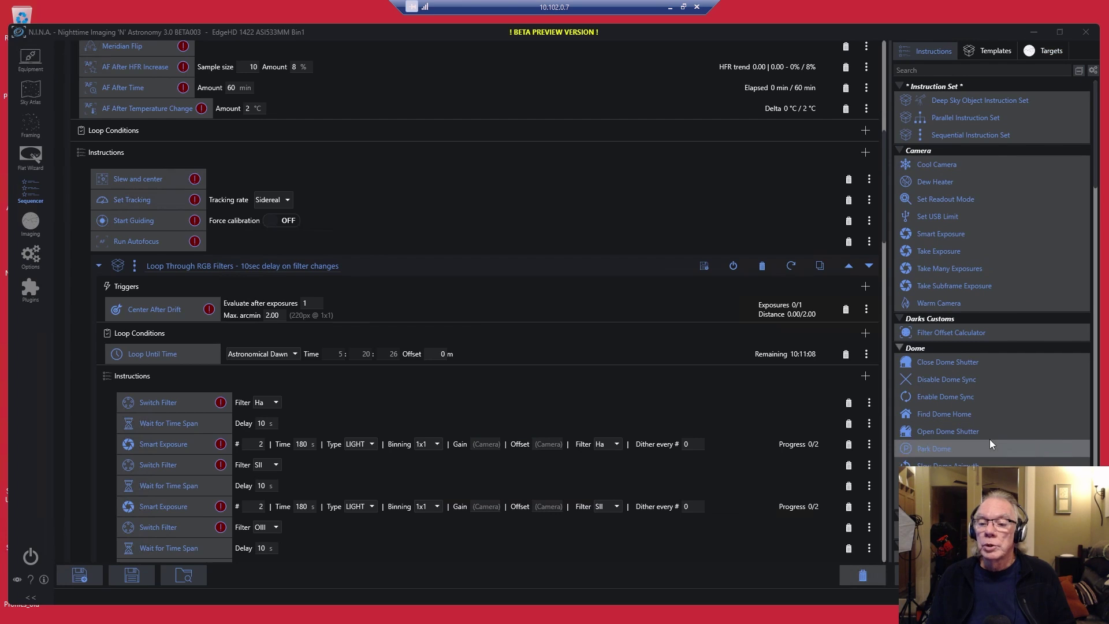
scroll(1055, 354, down, 10)
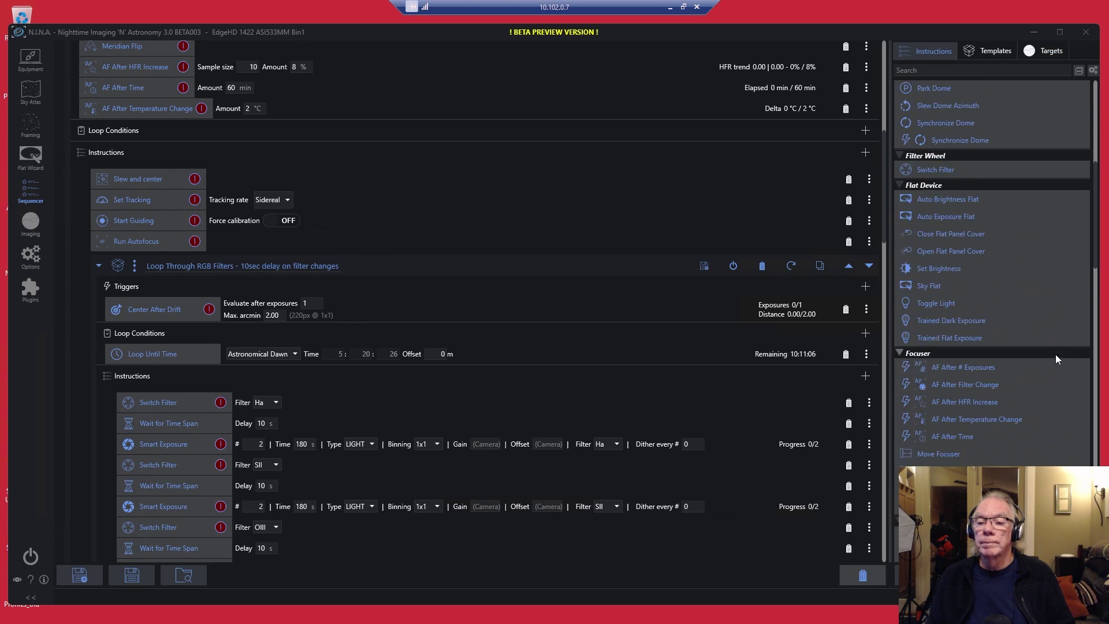
scroll(1055, 355, down, 10)
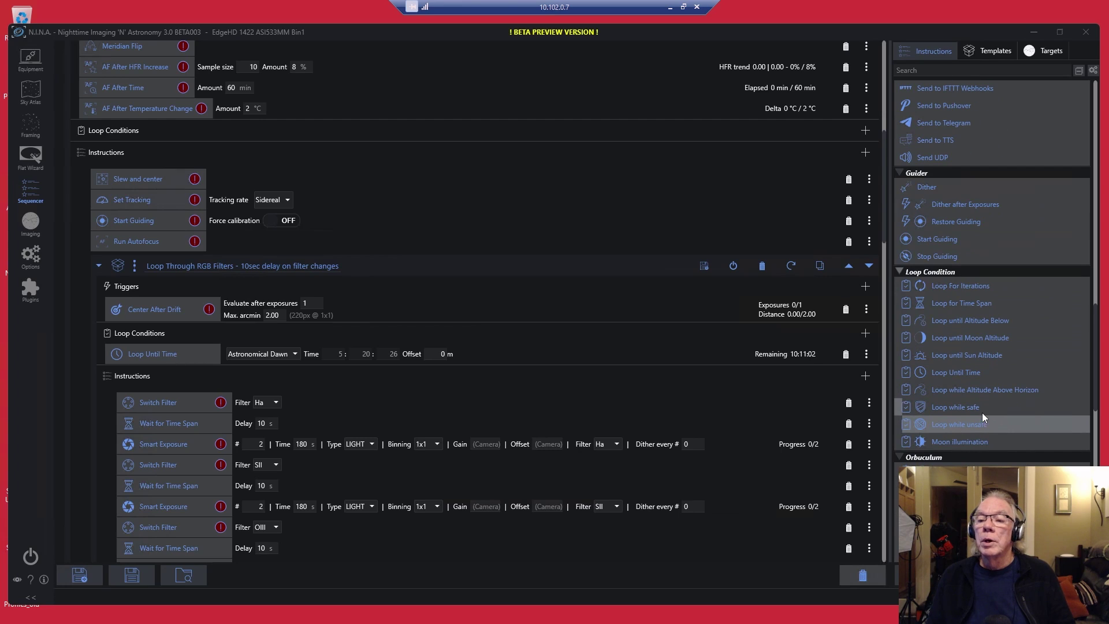
drag(958, 319, 289, 363)
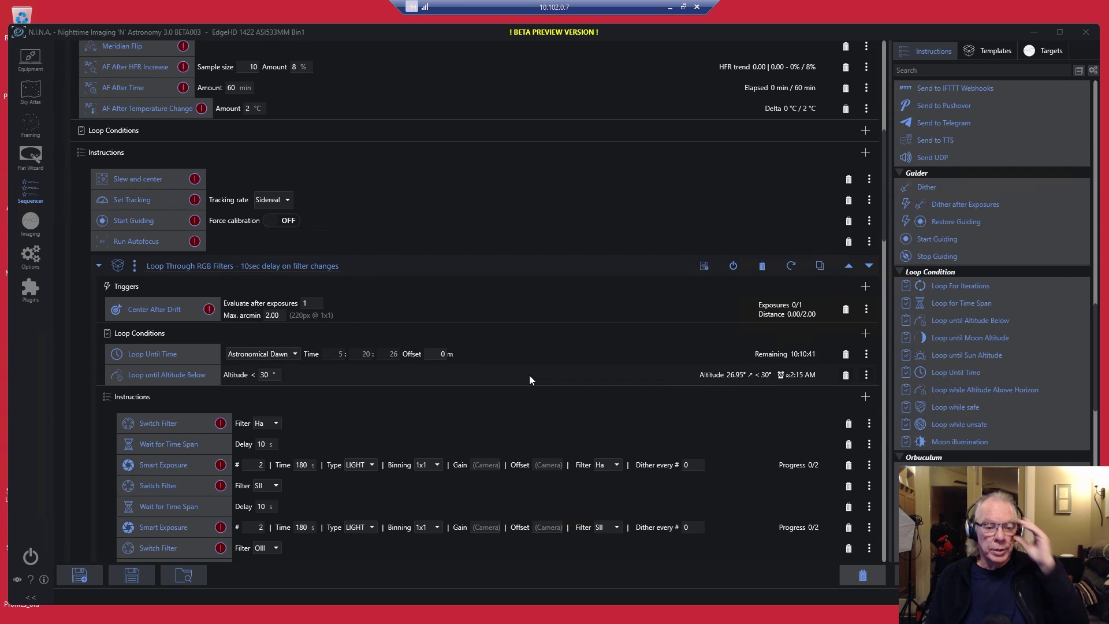
scroll(528, 375, down, 10)
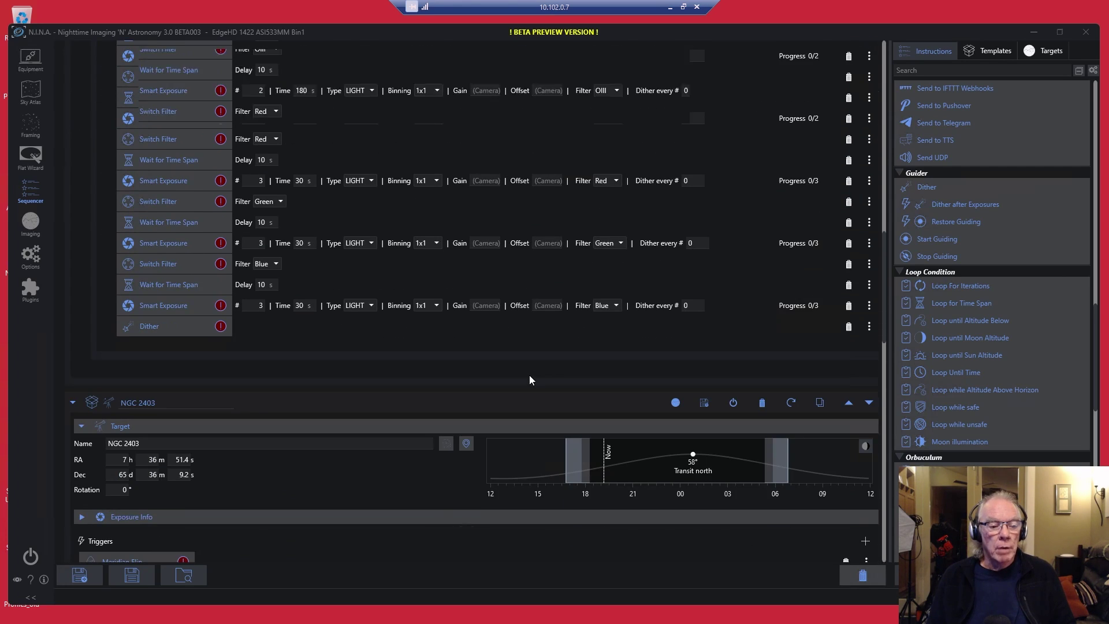
scroll(529, 375, down, 10)
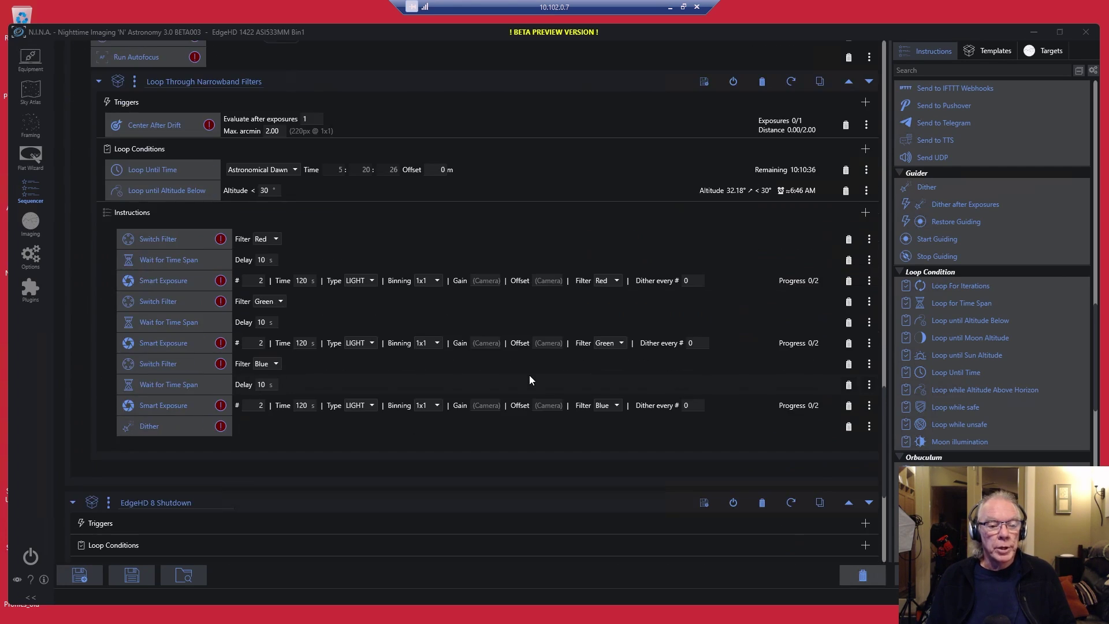
scroll(530, 379, down, 5)
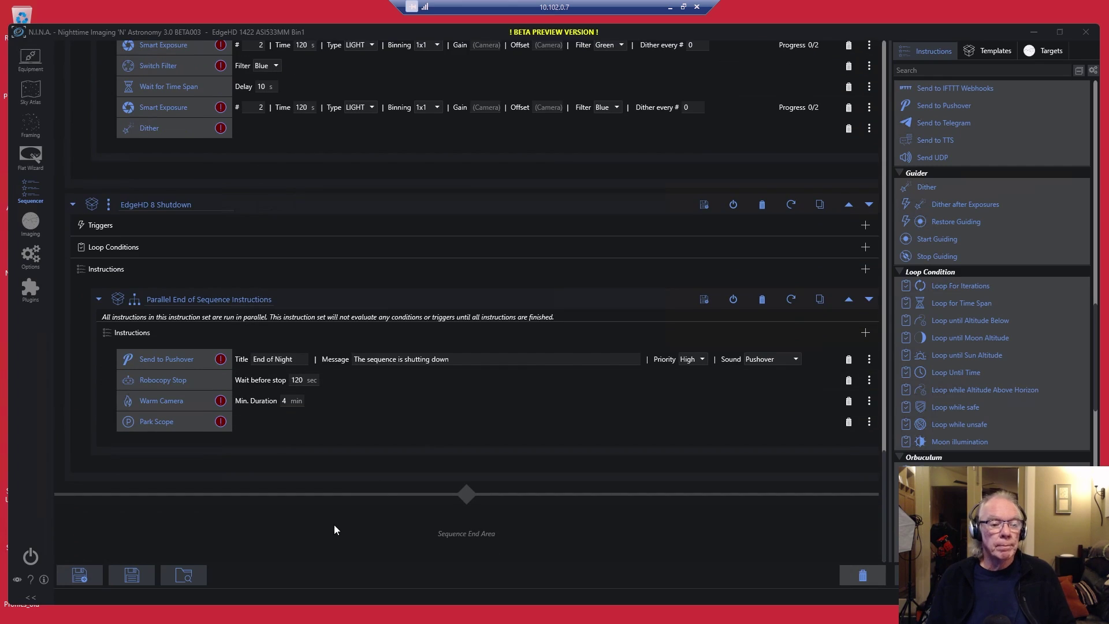
- Save the sequence under the file name B33_NGC2403 in the Documents N.I.N.A folder
click(132, 575)
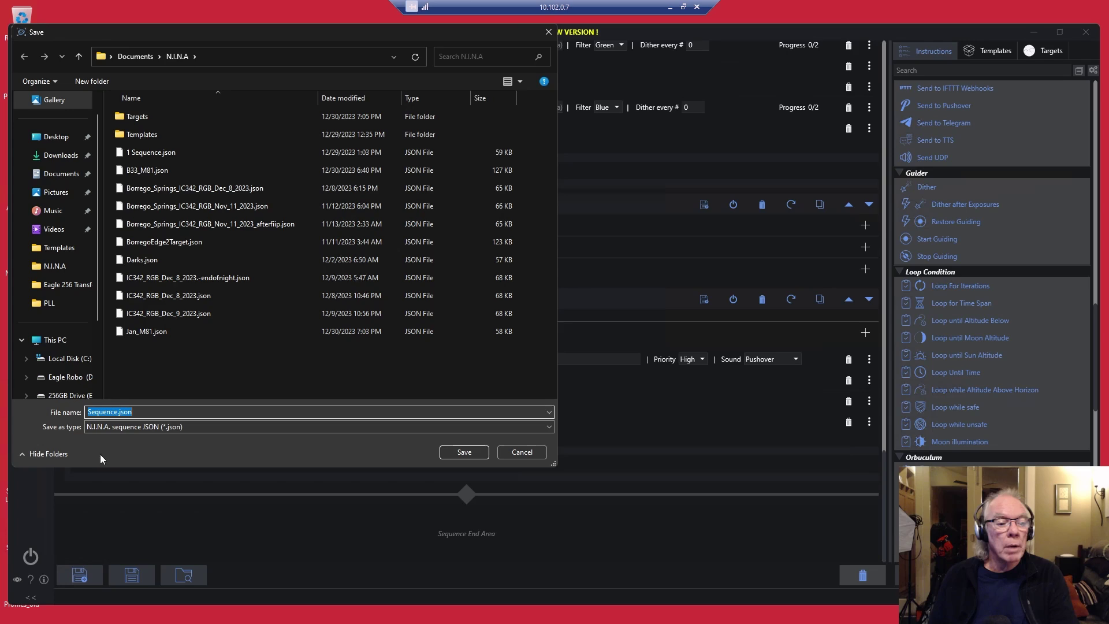
click(118, 412)
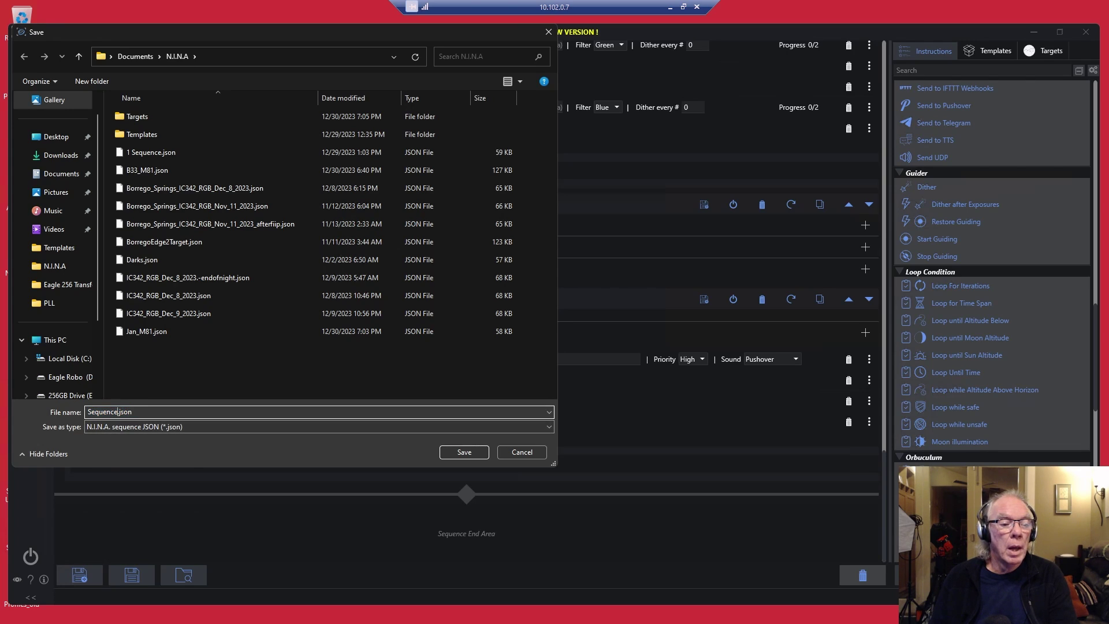
drag(117, 411, 87, 413)
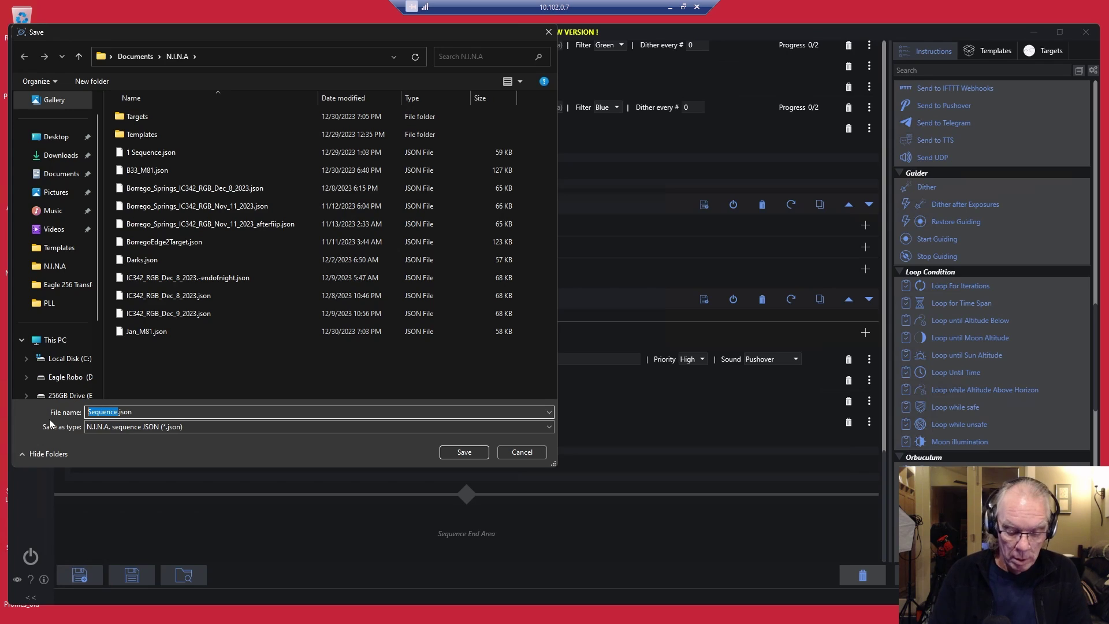
text(B33)
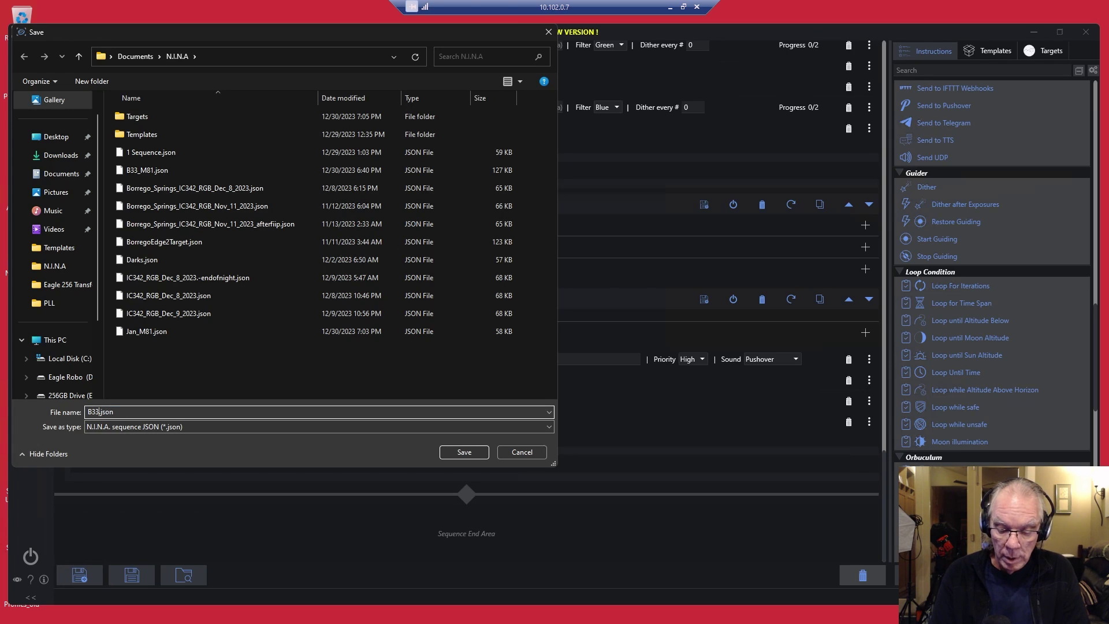
text(_NGC)
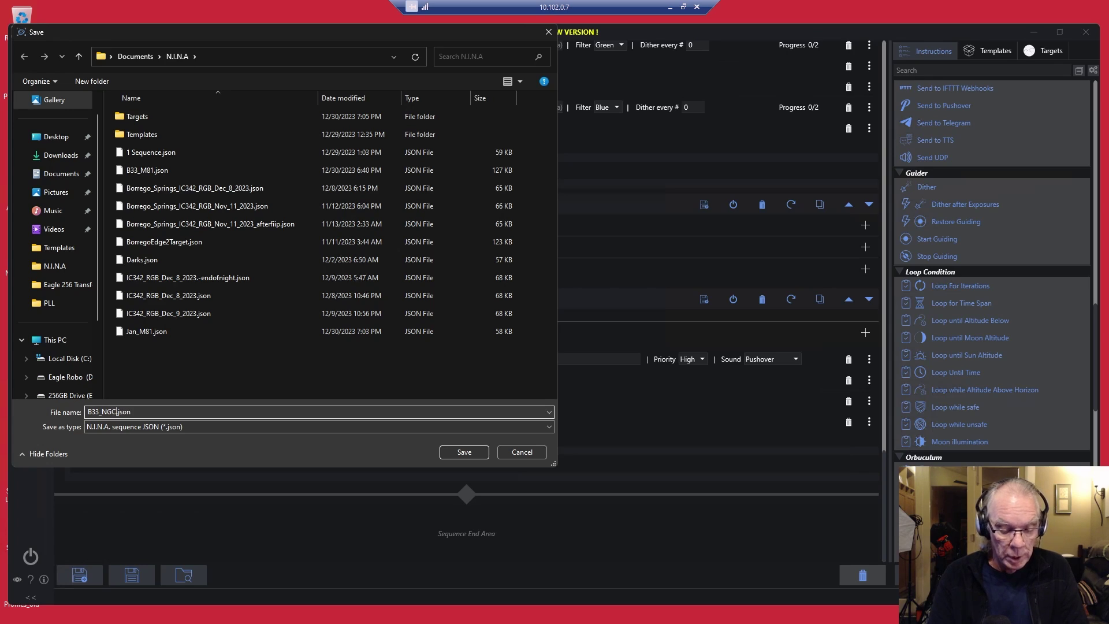
text(24)
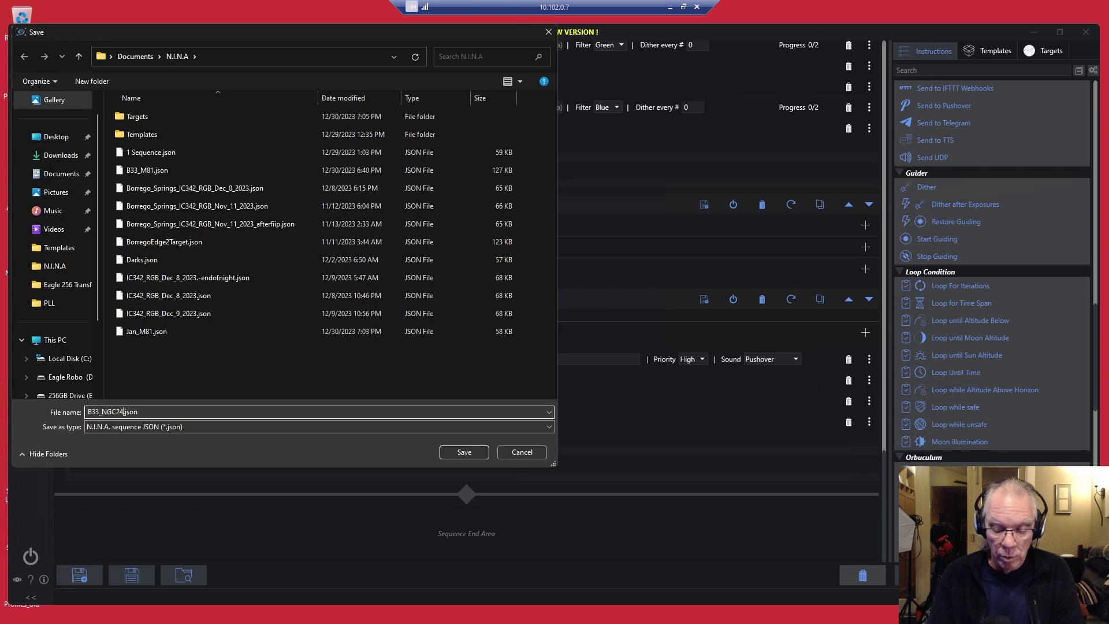
text(03)
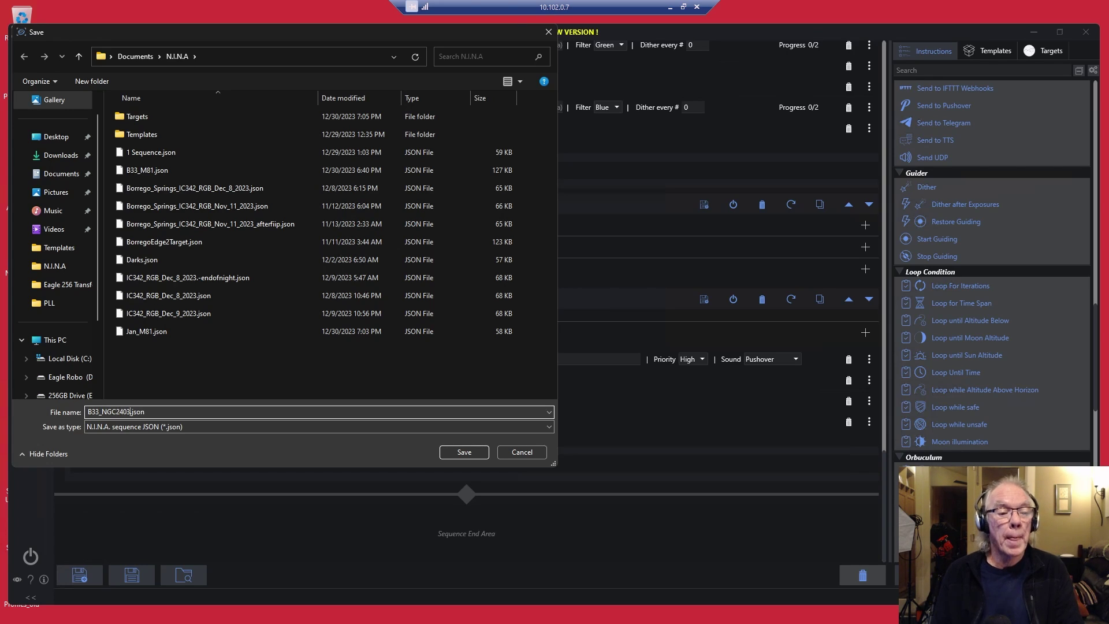
click(464, 451)
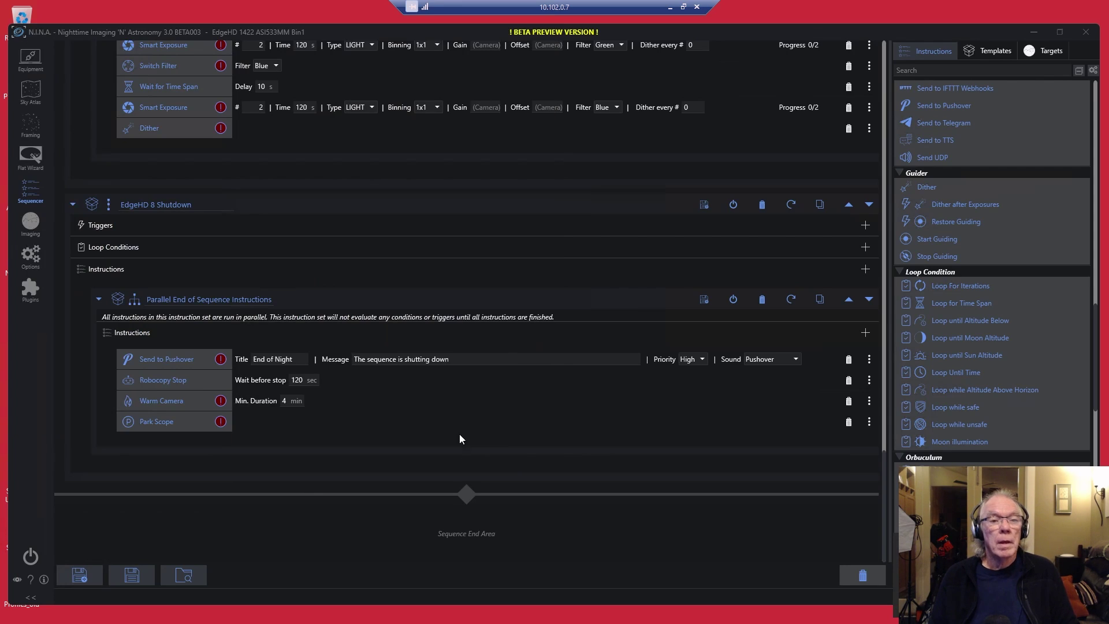
- Clear the whole B33_NGC2403 sequence from the sequencer, confirming with Yes
scroll(510, 388, up, 3)
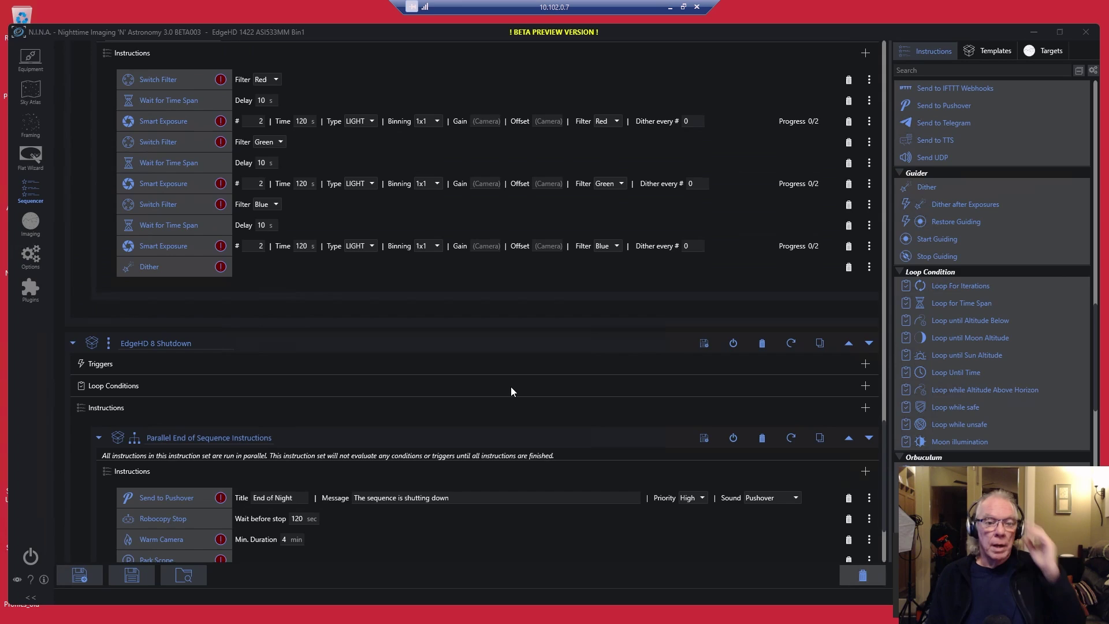
scroll(510, 388, up, 10)
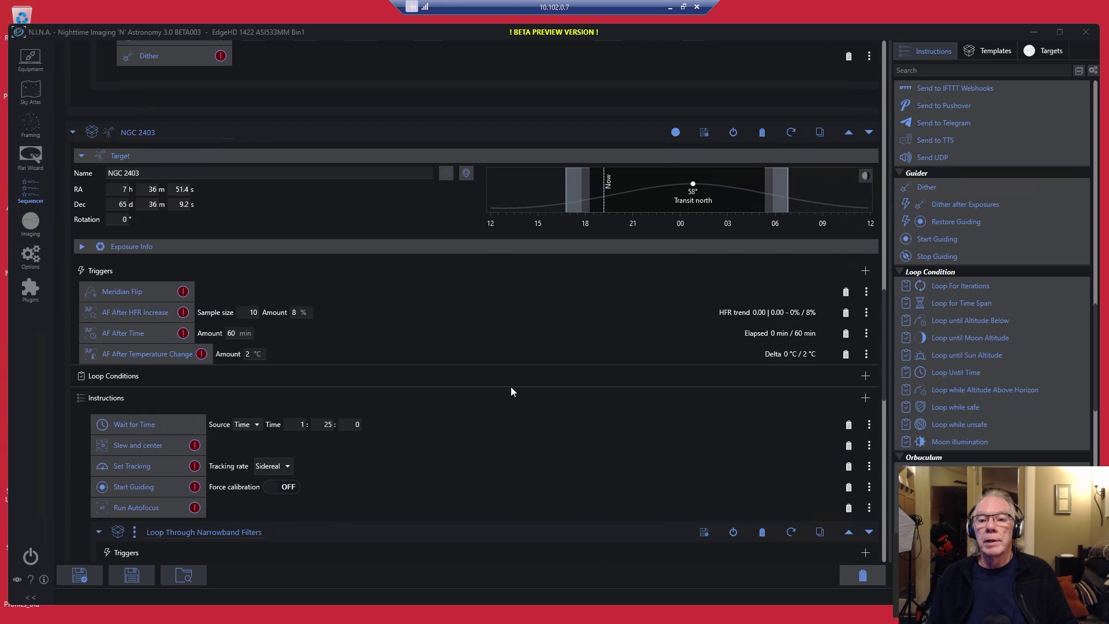
scroll(510, 386, up, 15)
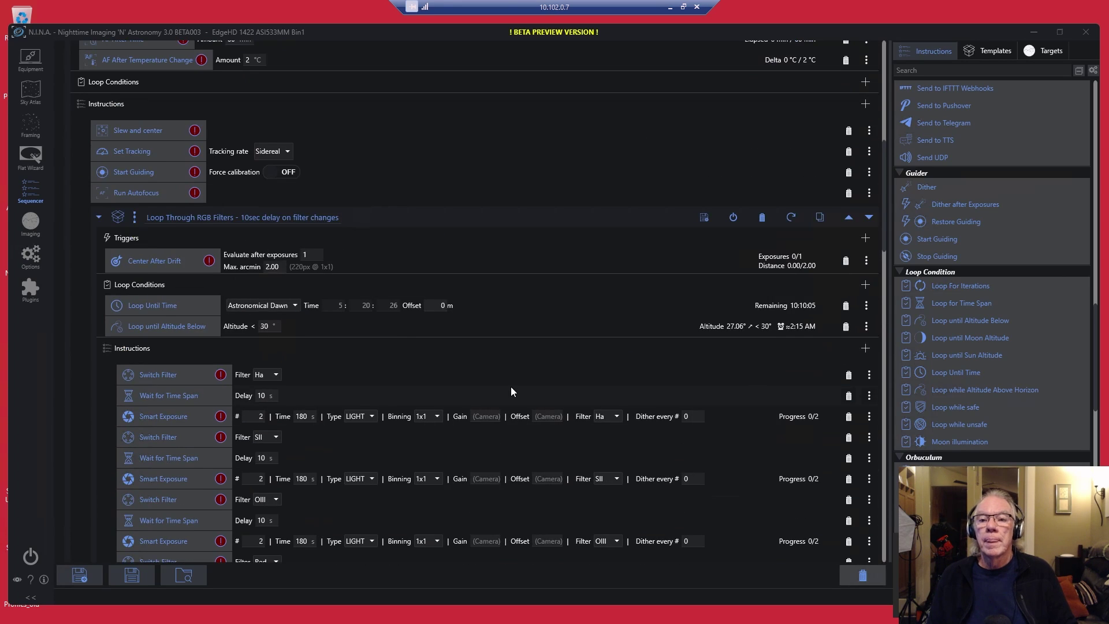
scroll(510, 386, up, 10)
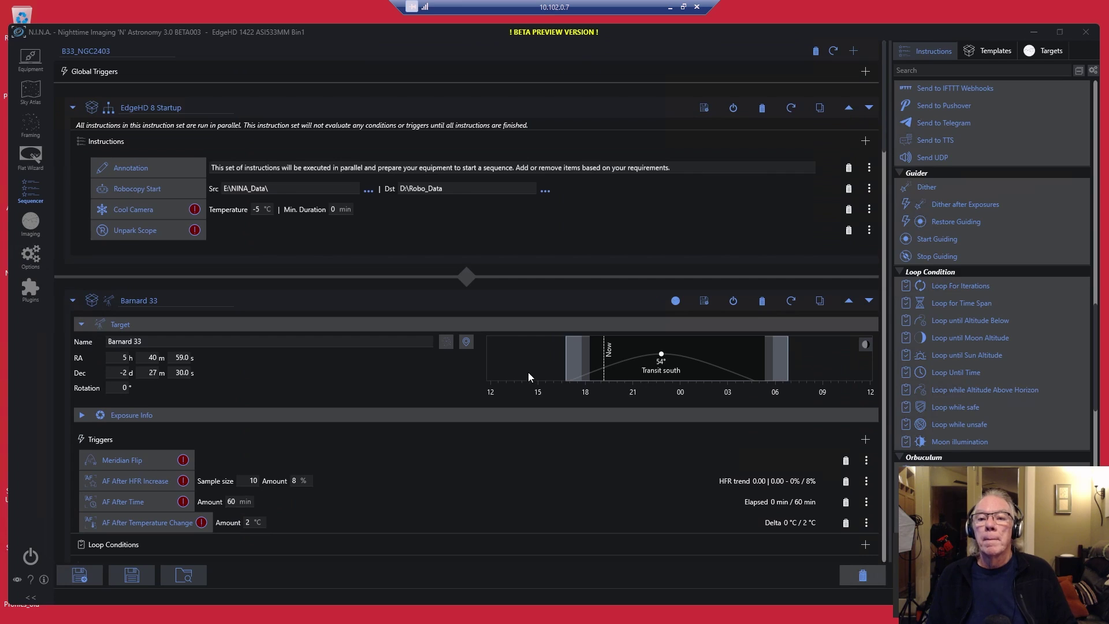
click(816, 52)
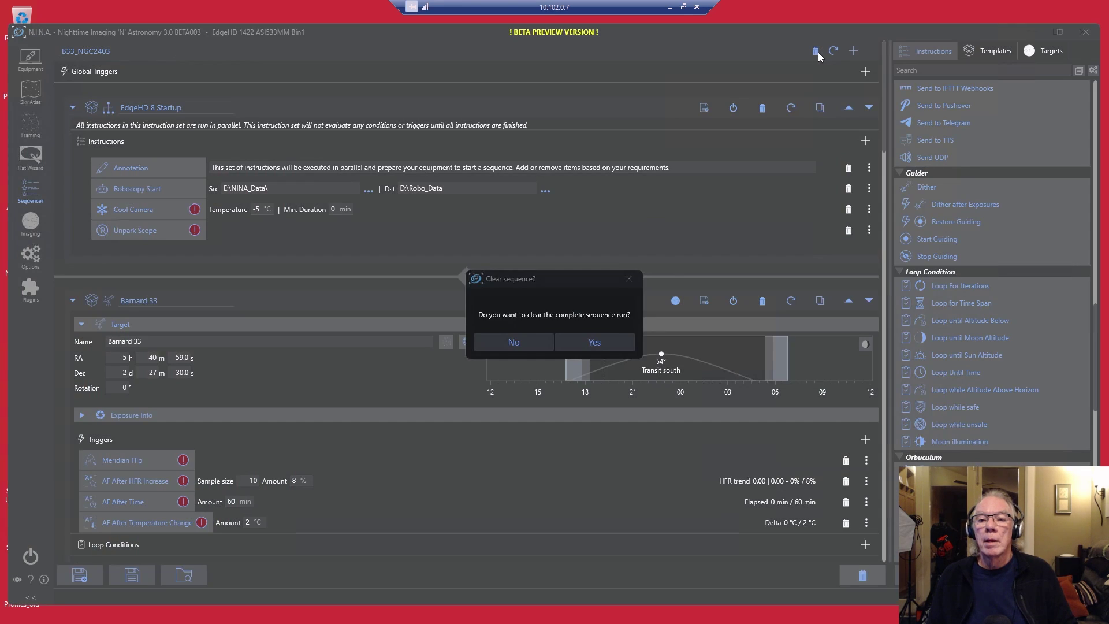
click(594, 343)
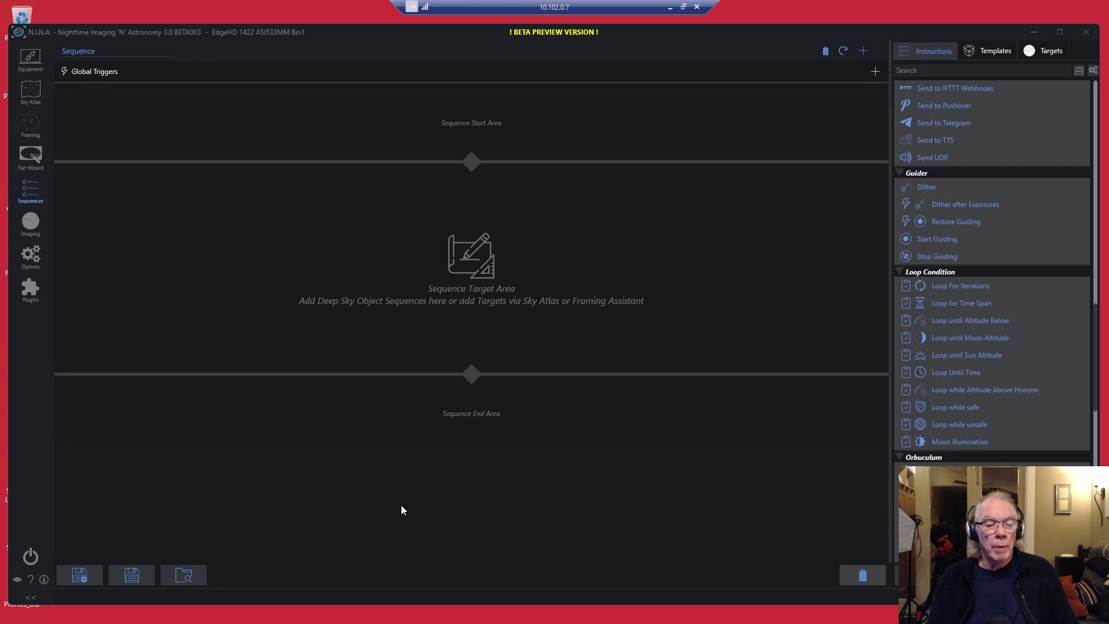
- Start loading a saved sequence, discarding the current unsaved changes
click(182, 575)
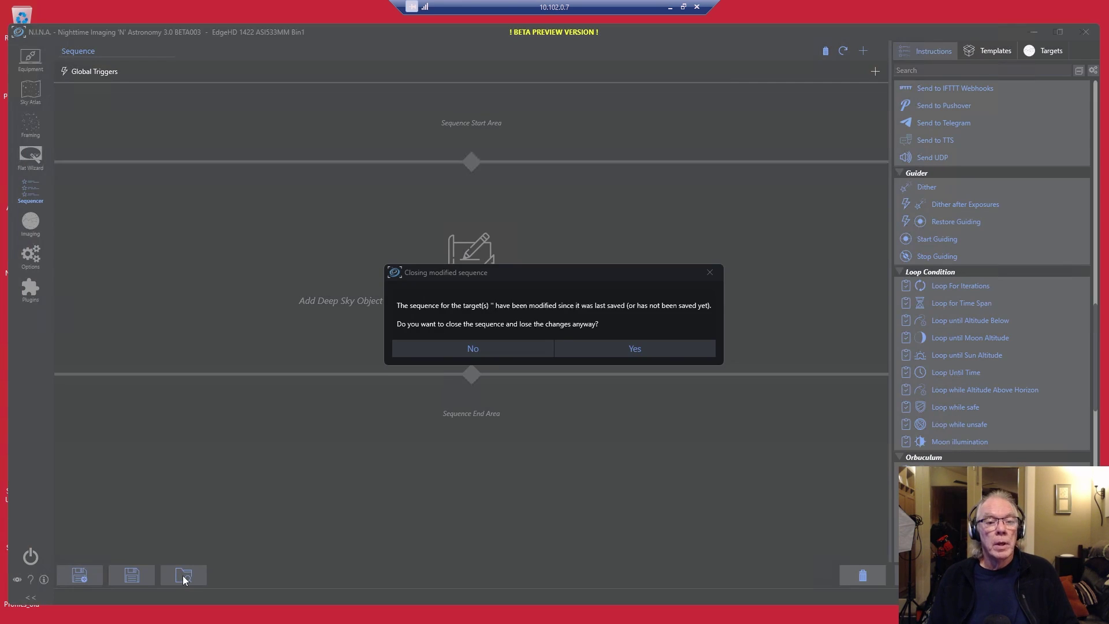
click(667, 356)
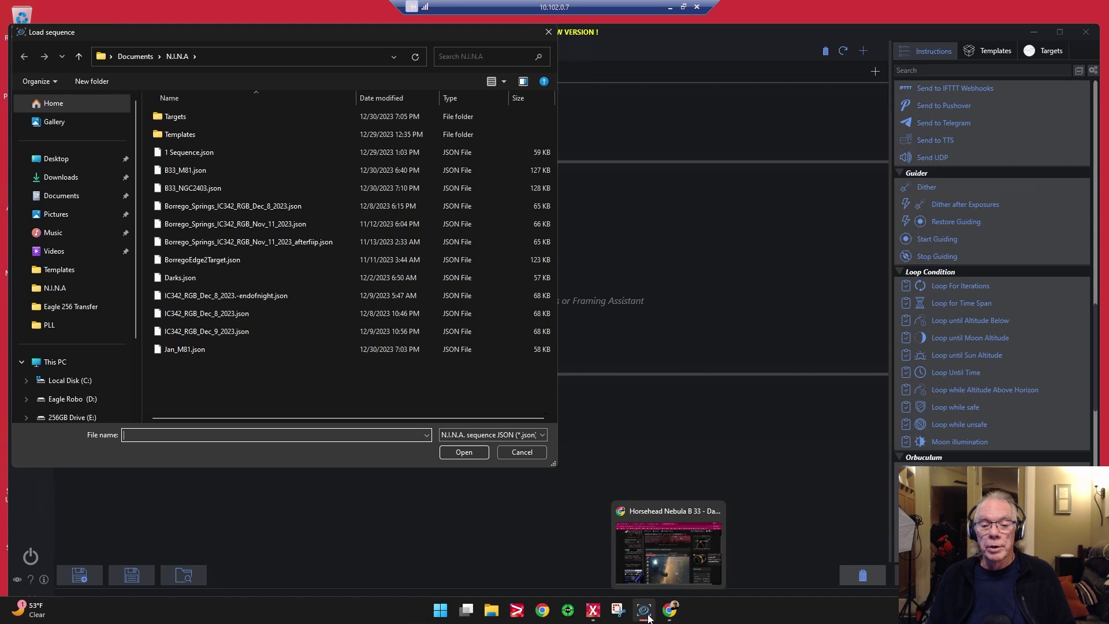
click(678, 563)
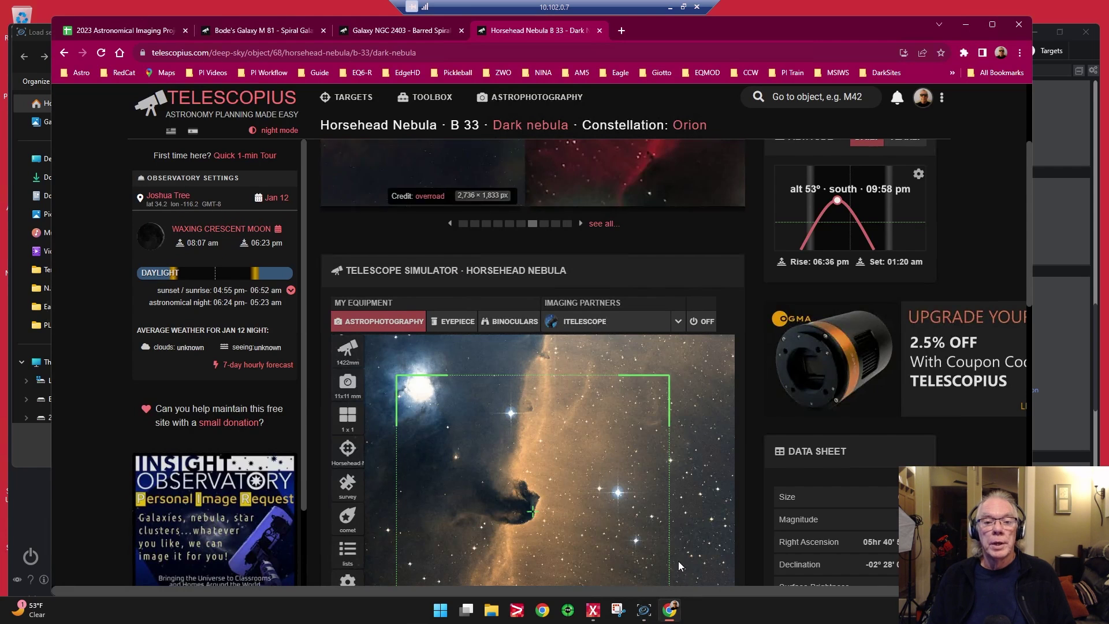
scroll(650, 369, up, 3)
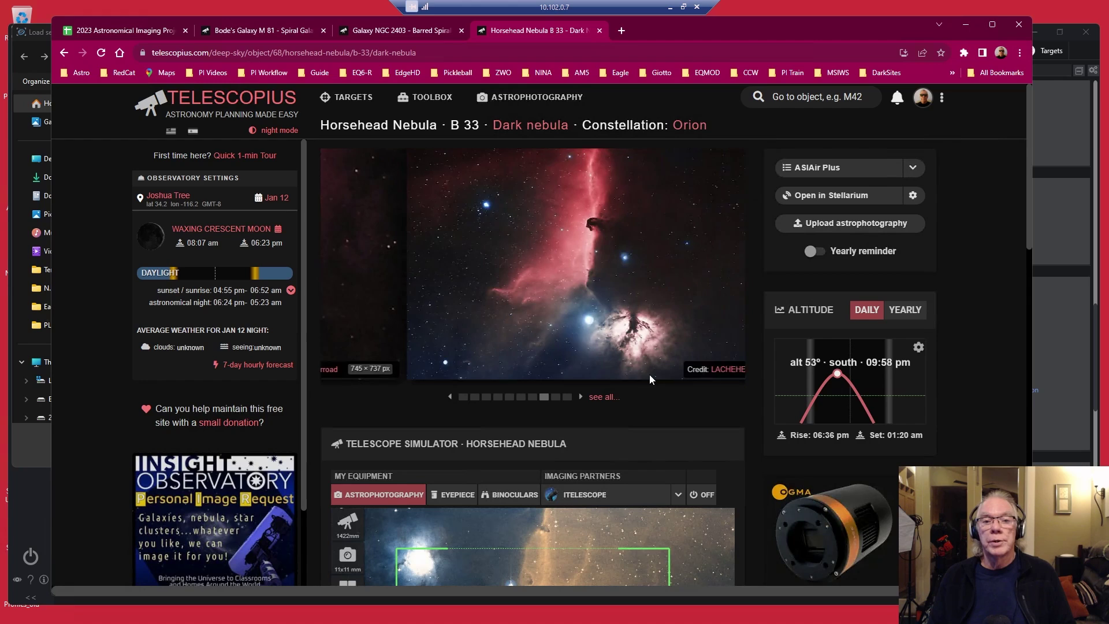
click(279, 36)
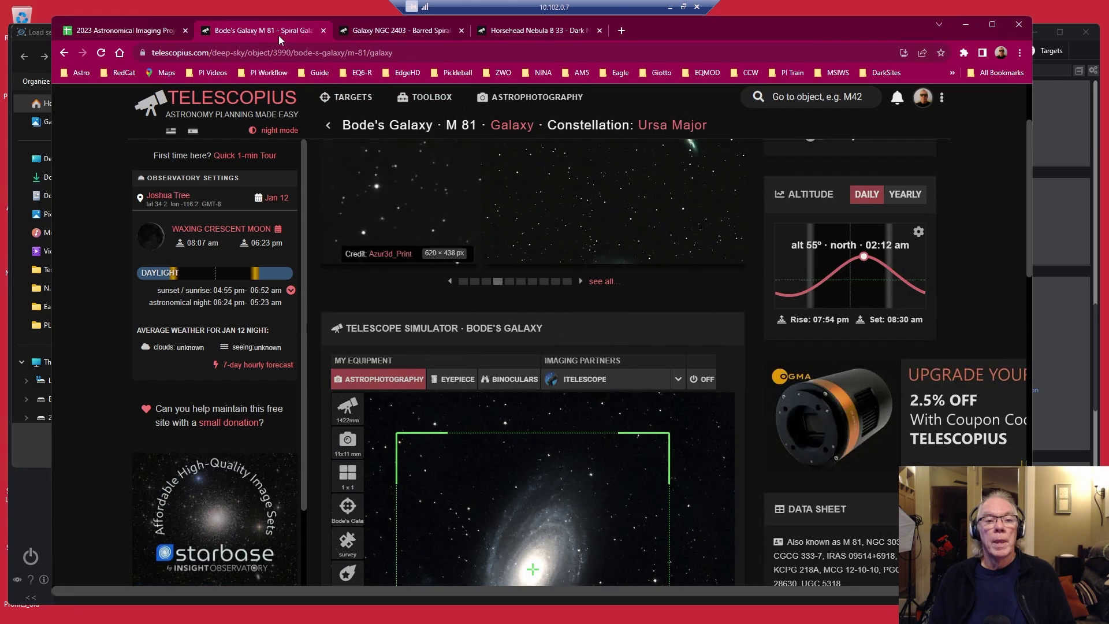
mouse_move(418, 36)
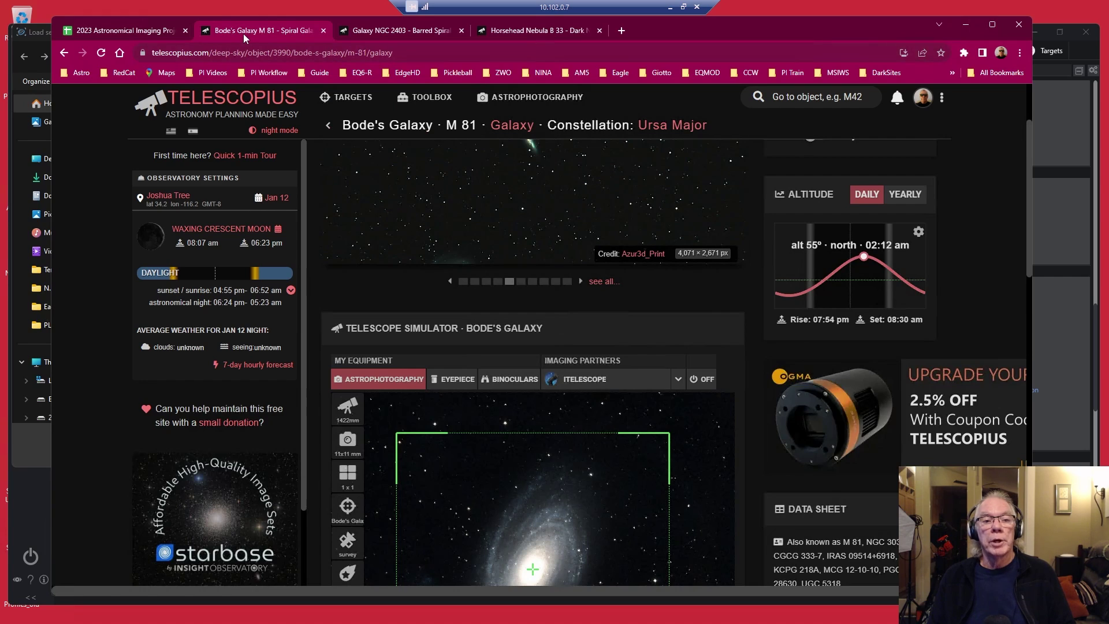
mouse_move(243, 34)
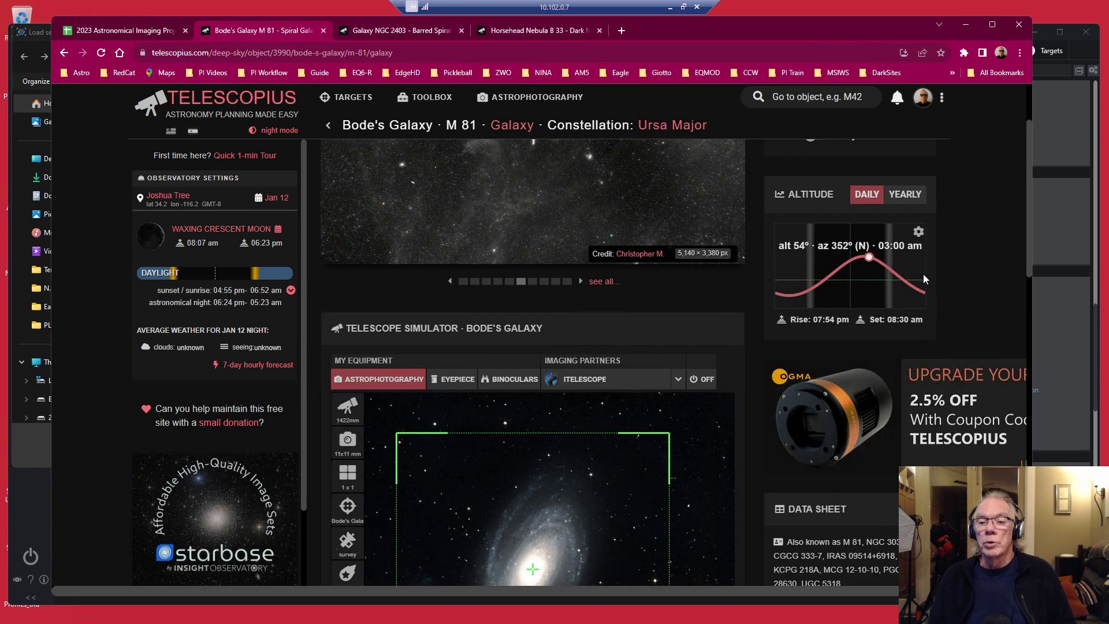
click(396, 33)
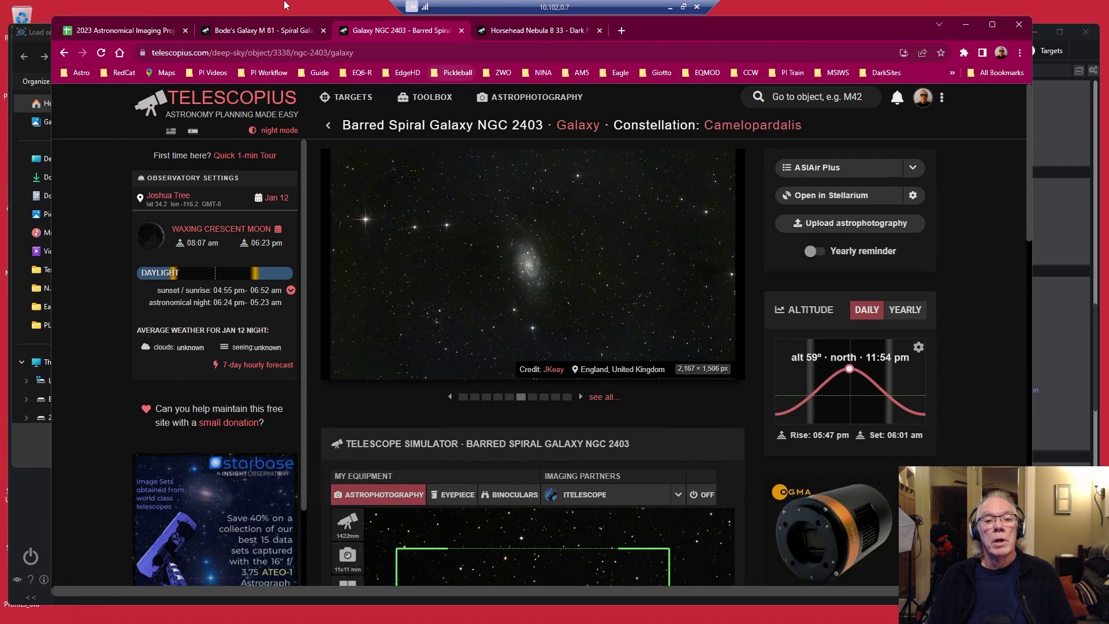
mouse_move(262, 34)
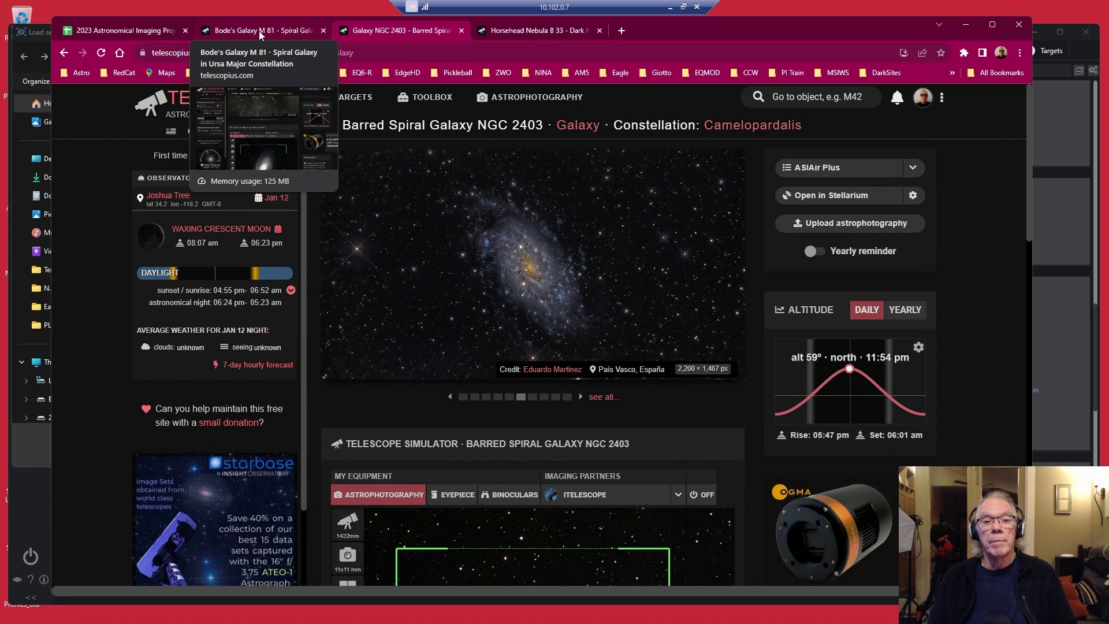
- Compare the Horsehead, M 81 and NGC 2403 altitude charts, then minimize Chrome
click(536, 34)
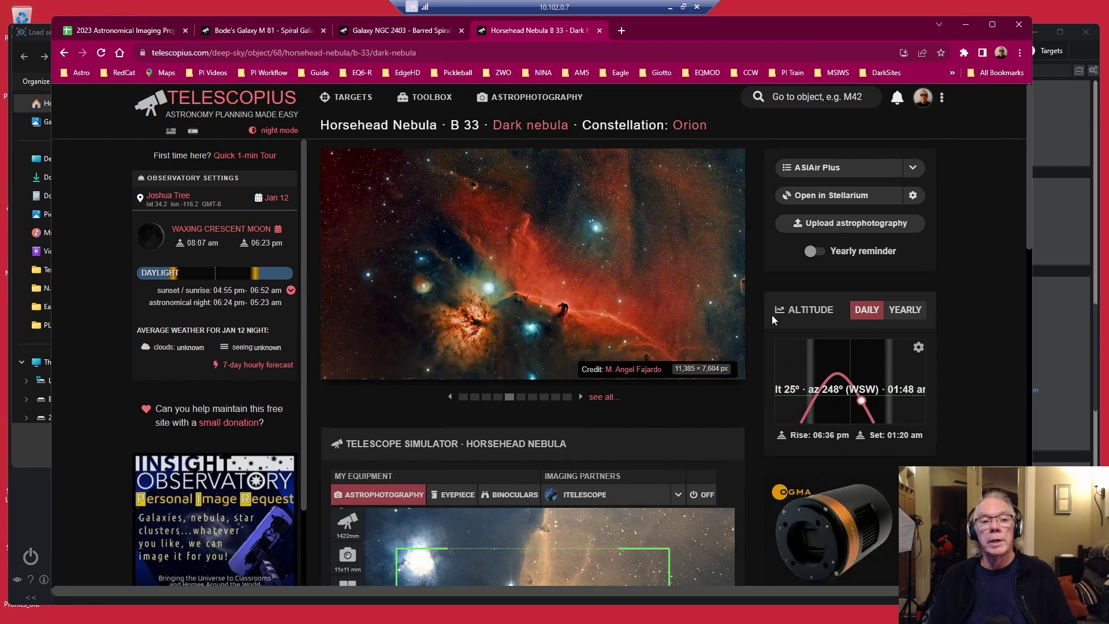
click(265, 32)
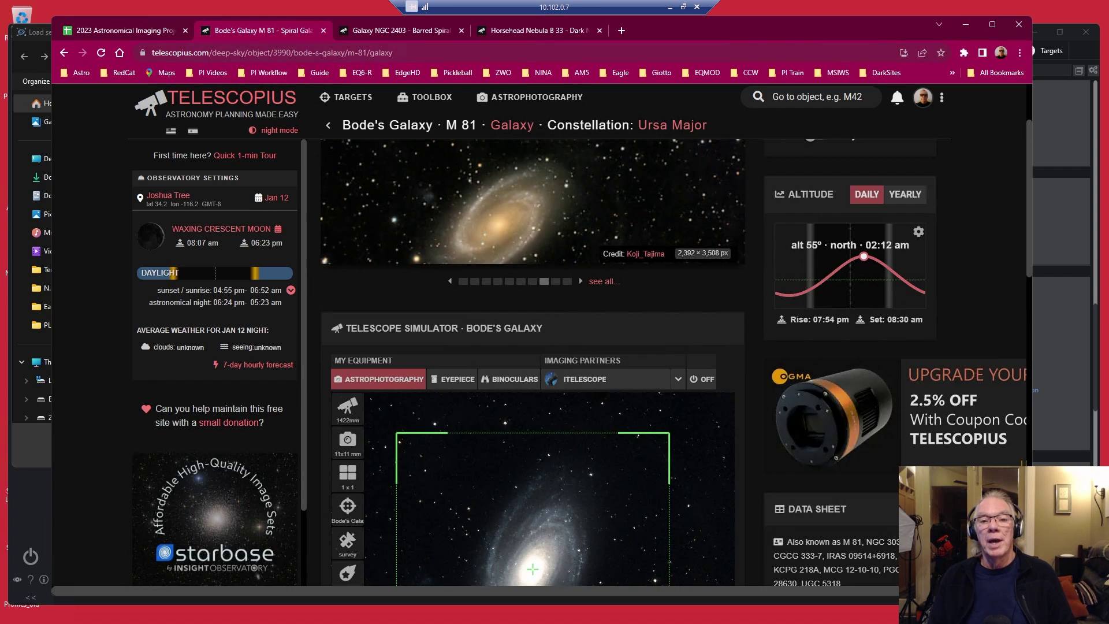
click(550, 33)
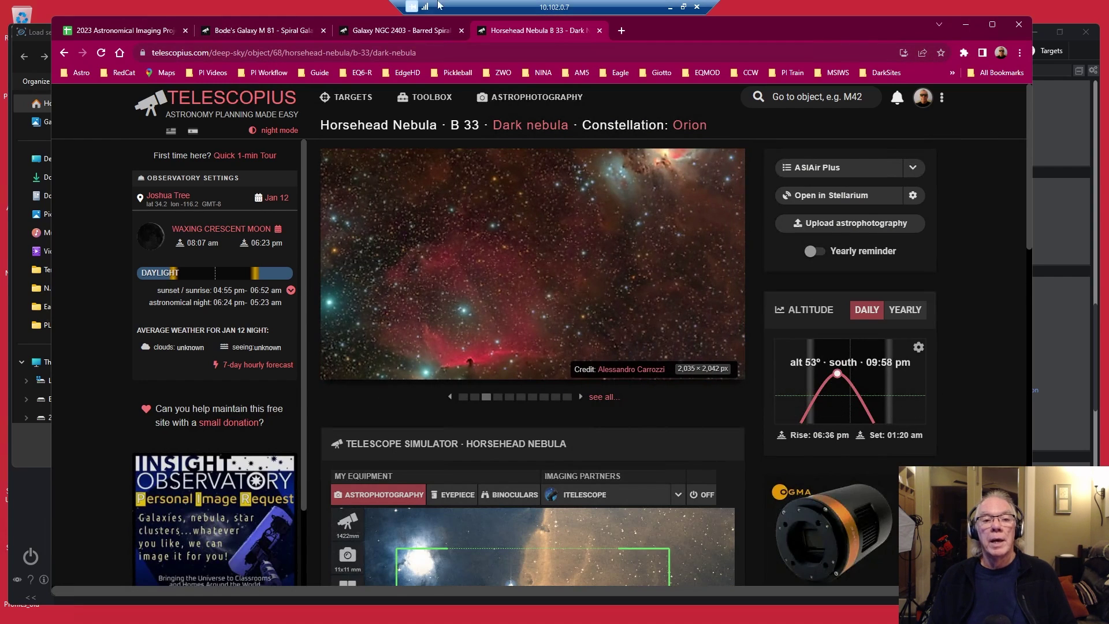
click(391, 35)
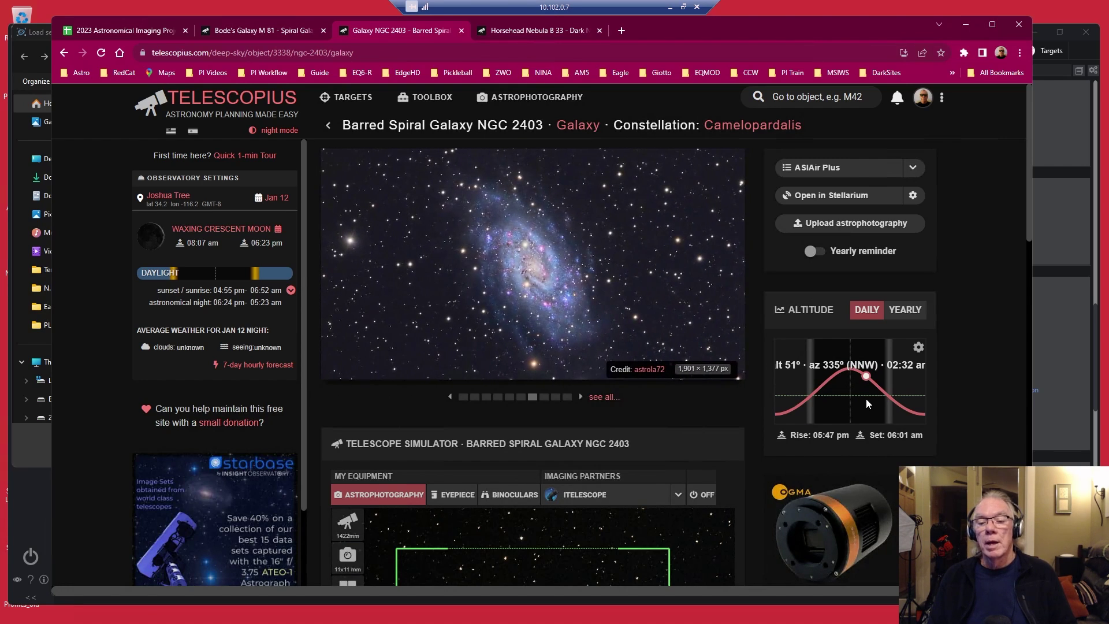
click(963, 26)
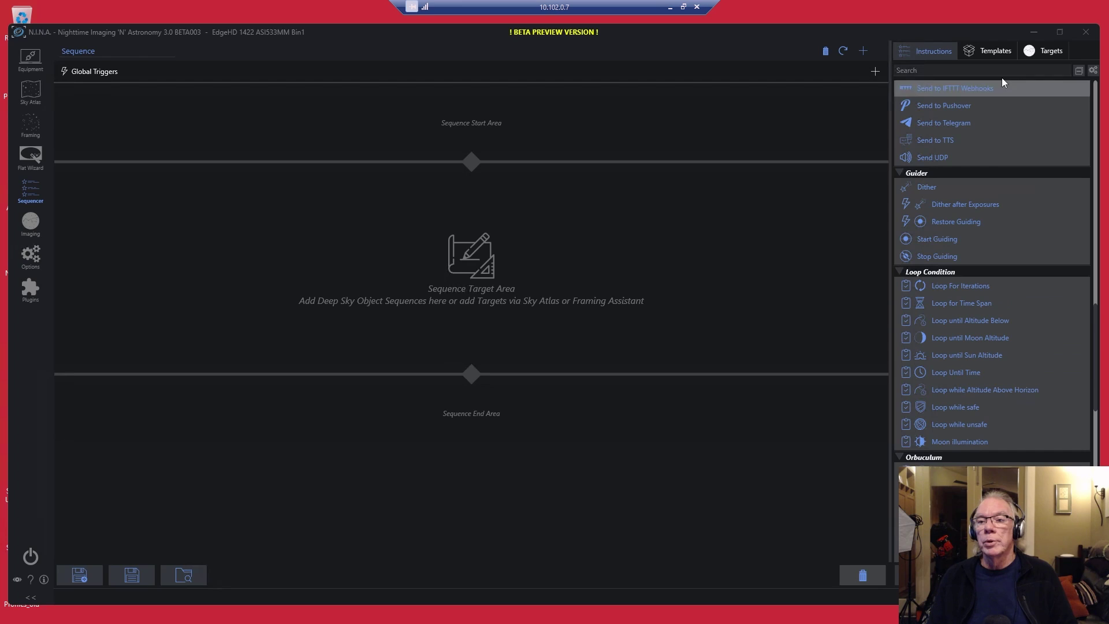
- Put the '1 Target Night NB 2x180 + Stars 3x30' template into the Sequence Target Area, then go to Imaging
click(994, 51)
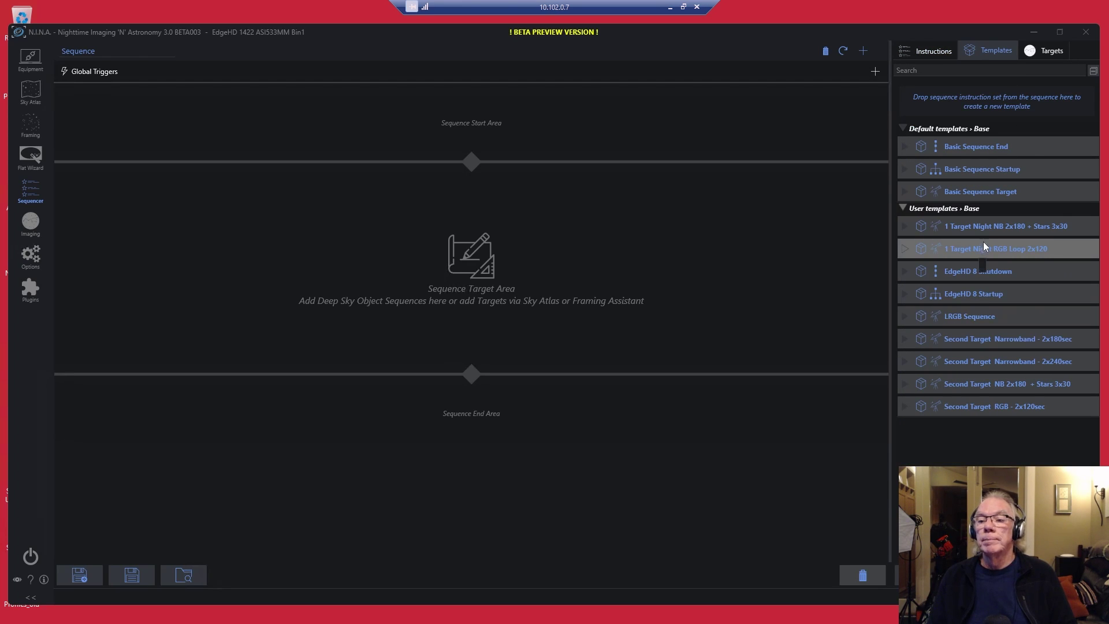
mouse_move(992, 225)
mouse_down()
mouse_move(225, 240)
mouse_move(126, 214)
mouse_move(153, 214)
mouse_up()
drag(259, 349, 269, 359)
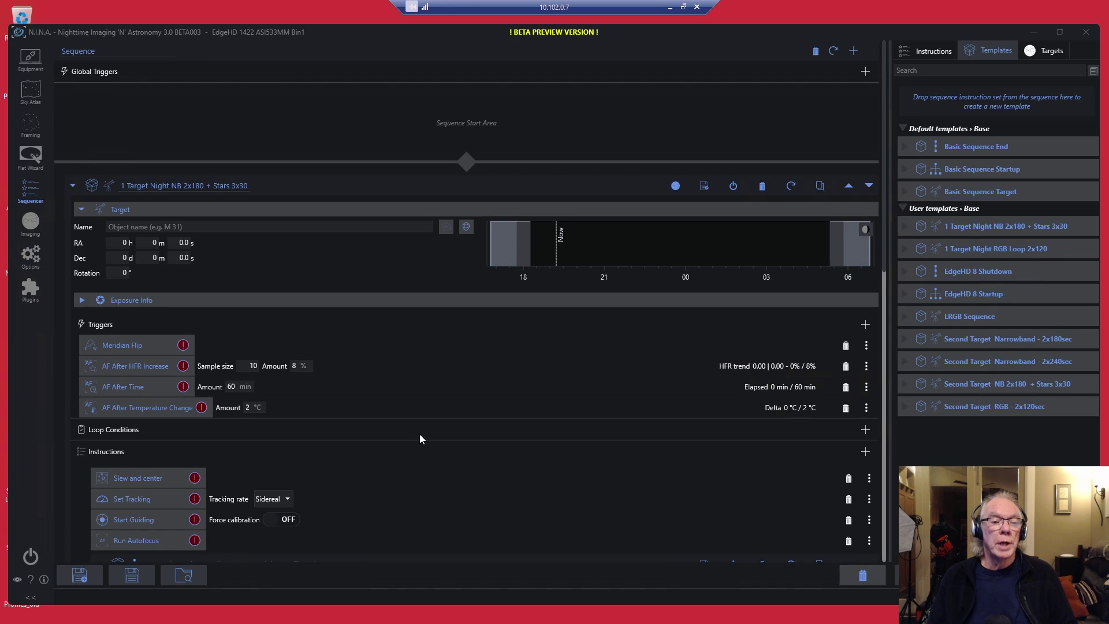
scroll(509, 479, down, 10)
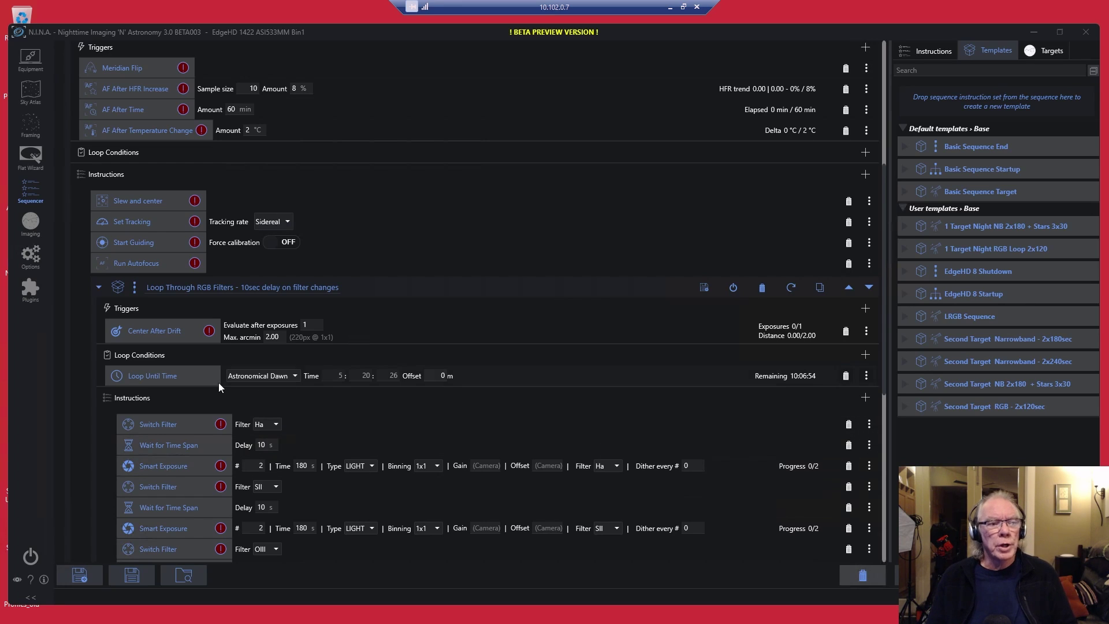
click(34, 226)
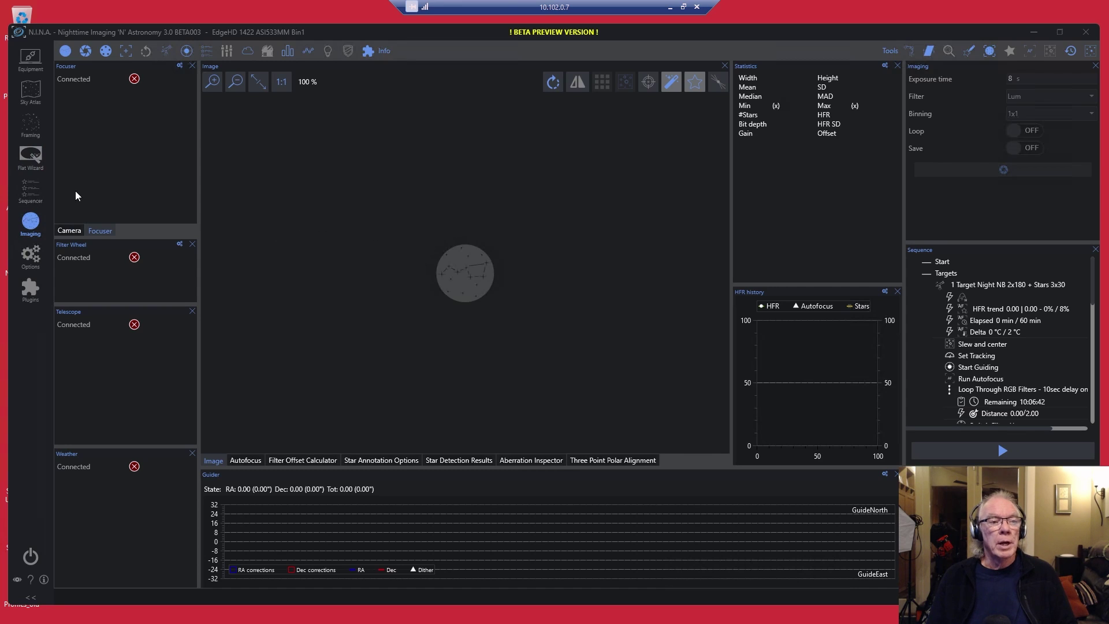
- Show the General options page with its Advanced settings expanded
click(30, 257)
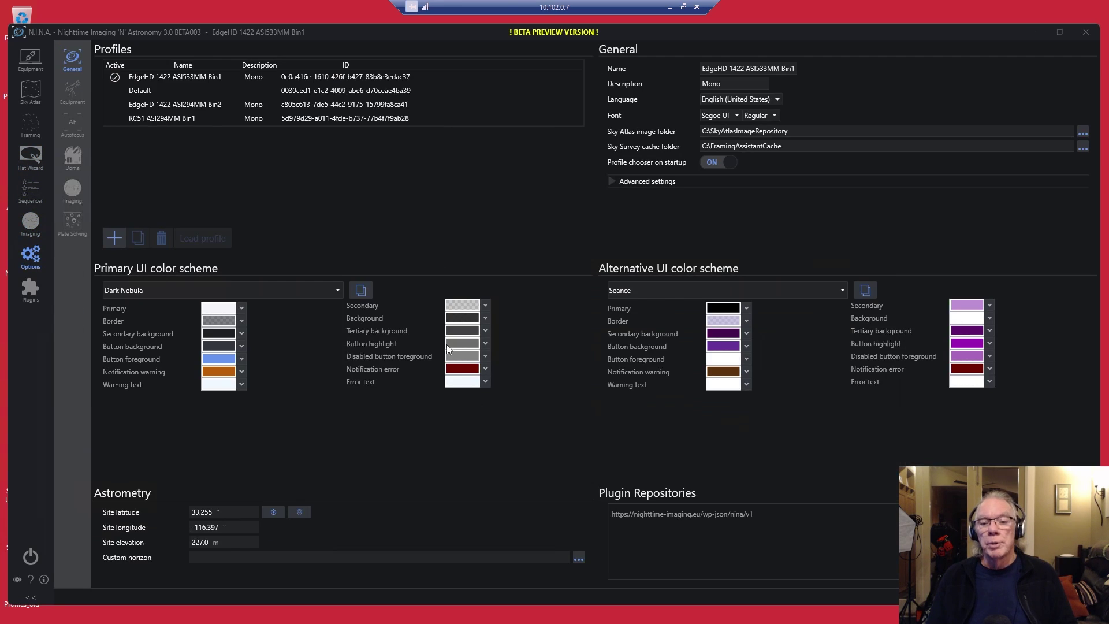
click(612, 186)
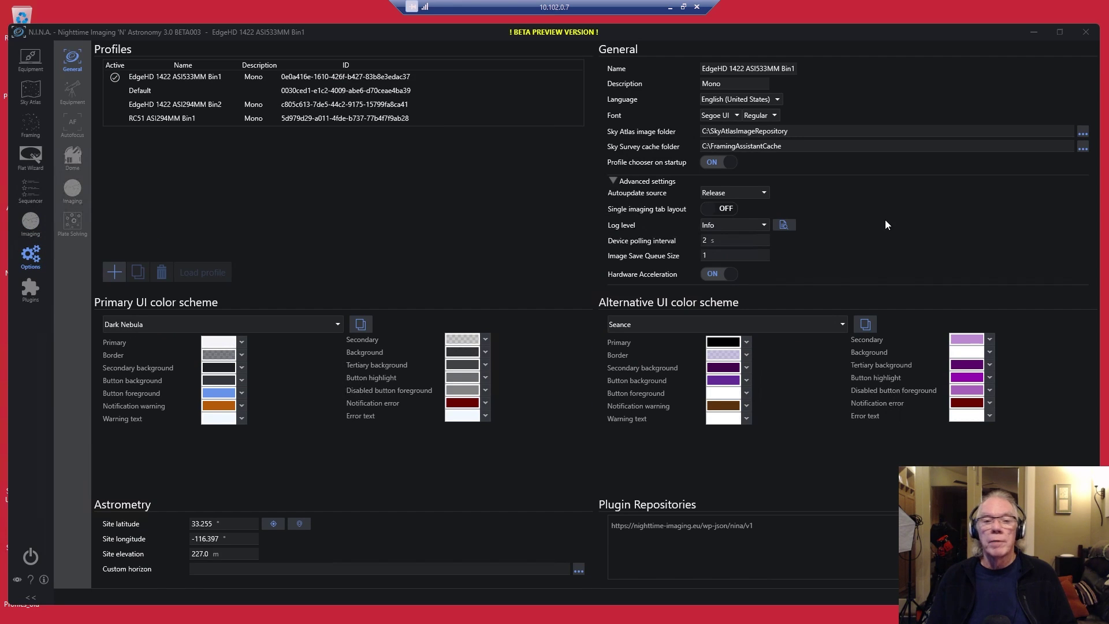